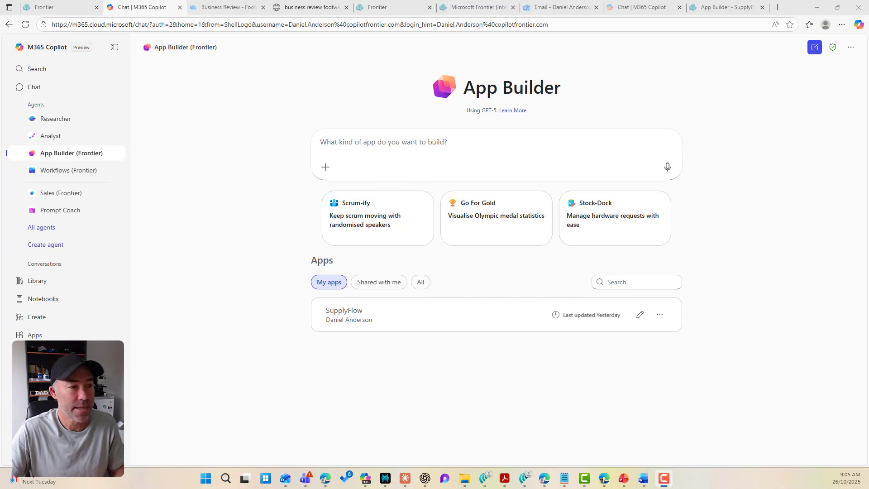
Step: Ask App Builder for a group feedback and ideas app with categorized submissions, upvotable cards, sorting, filtering, status fields, and an admin view for statuses and responses
{"action": "left_click", "coordinate": [499, 140]}
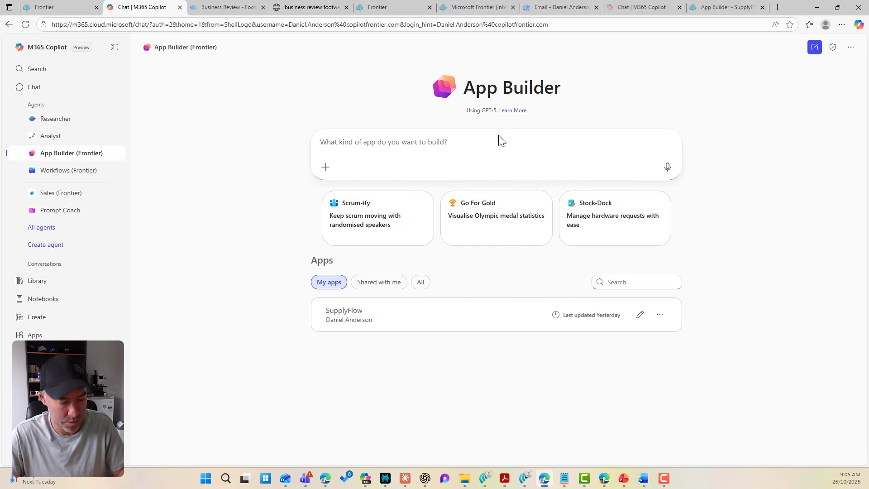
{"action": "type", "text": "Build an app for collecting and organizing feedback or improvement ideas from a group. People should be able to submit ideas with a title, description, and category (like 'process improvement,' 'new feature,' 'cost savings'). Each idea gets displayed as a card, and users can upvote ideas they support. Show ideas sorted by votes, category, or date submitted, with a status field (new, under review, implemented, declined). Add filtering and a simple admin view where I can update statuses and add responses to ideas."}
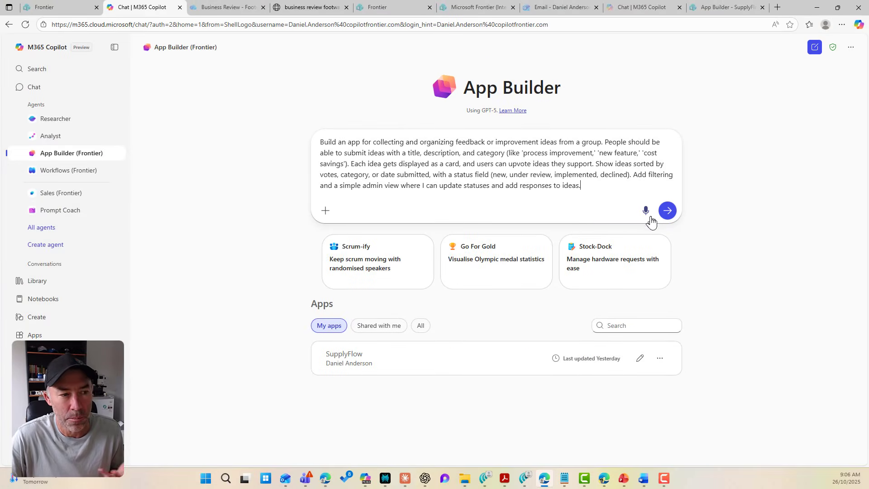
{"action": "left_click", "coordinate": [668, 211]}
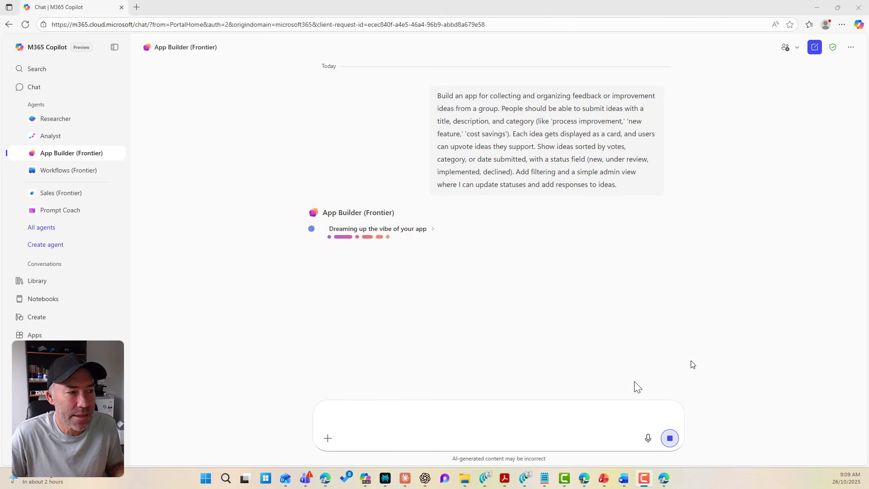
Step: Examine the App Builder's task-by-task progress while the feedback app is being generated, and collapse the details
{"action": "left_click", "coordinate": [435, 233]}
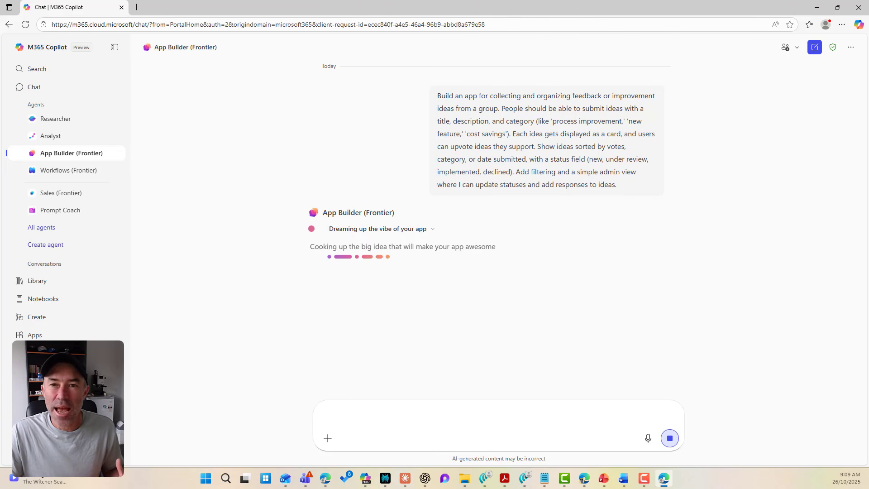
{"action": "key", "text": "alt+Tab"}
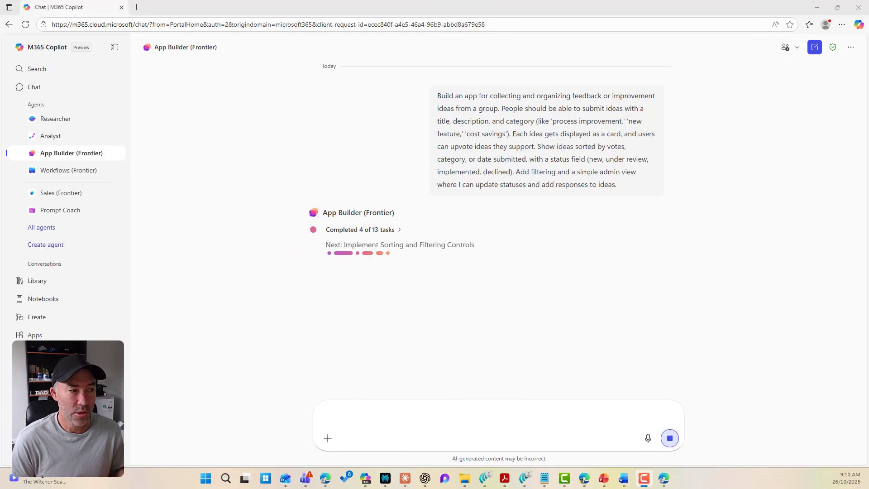
{"action": "left_click", "coordinate": [384, 230]}
{"action": "scroll", "coordinate": [650, 263], "scroll_direction": "down", "scroll_amount": 3}
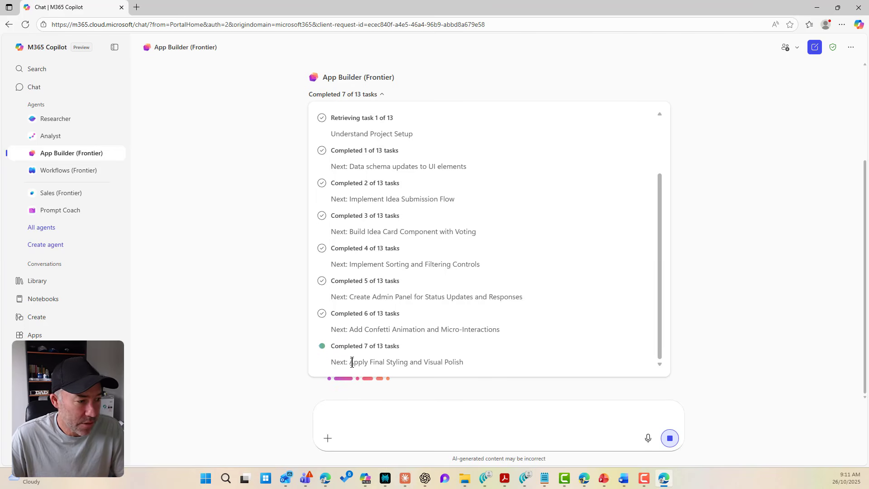
{"action": "left_click_drag", "start_coordinate": [349, 361], "coordinate": [492, 365]}
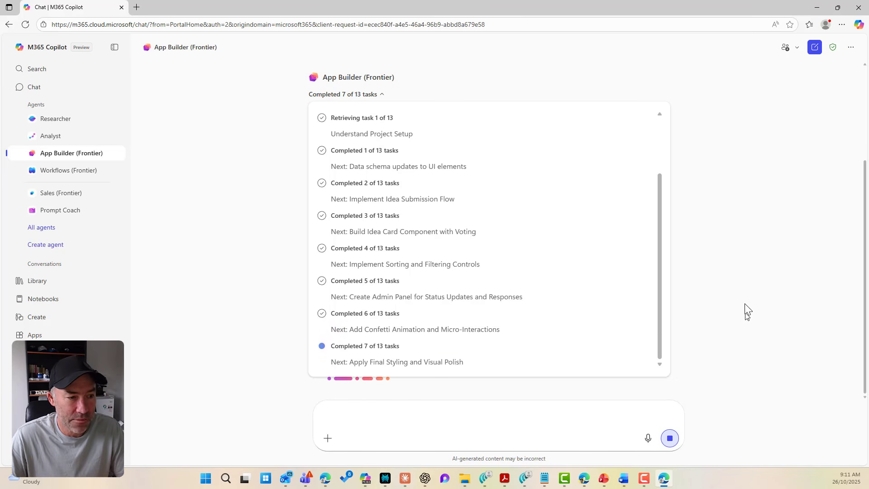
{"action": "left_click", "coordinate": [660, 114]}
{"action": "scroll", "coordinate": [659, 115], "scroll_direction": "up", "scroll_amount": 3}
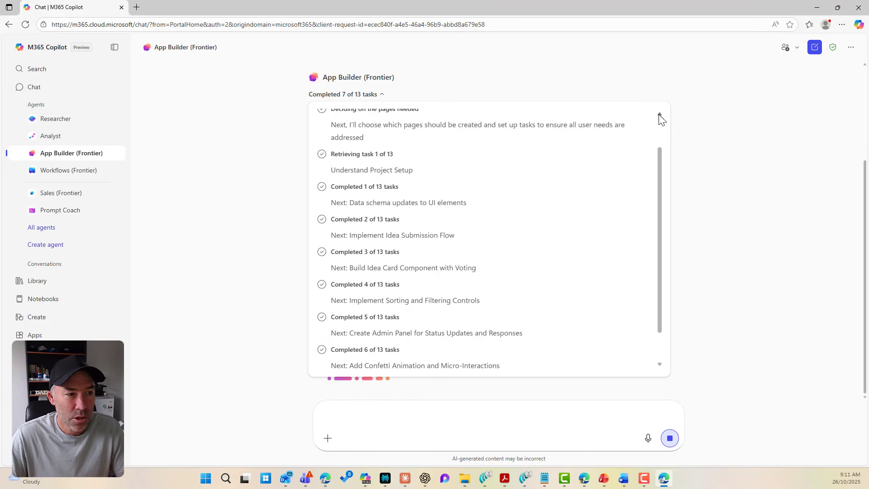
{"action": "left_click", "coordinate": [378, 96]}
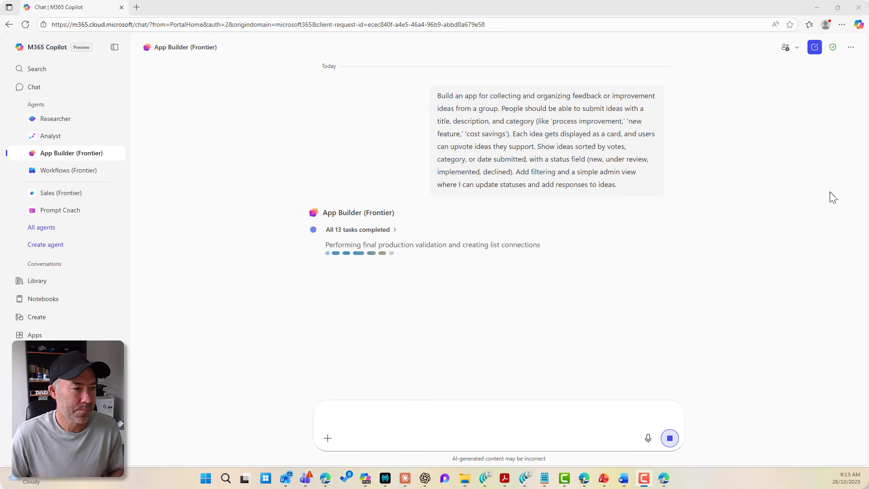
Step: Review the finished build tasks, including the validation tasks and earlier feature tasks, and collapse the list
{"action": "left_click", "coordinate": [395, 230]}
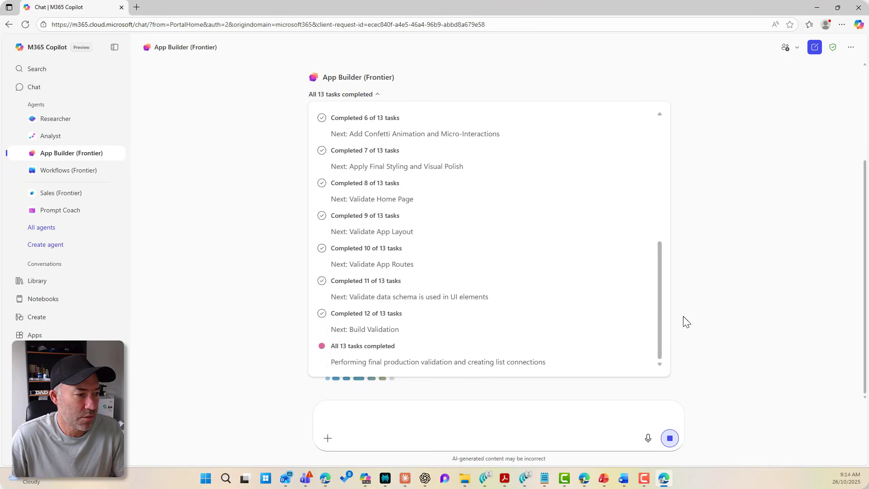
{"action": "left_click_drag", "start_coordinate": [342, 346], "coordinate": [380, 345]}
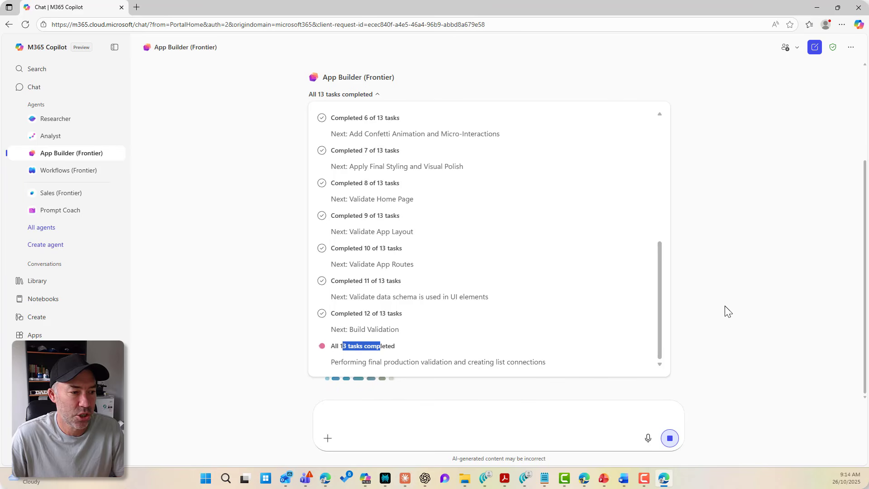
{"action": "left_click", "coordinate": [659, 115]}
{"action": "left_click", "coordinate": [659, 116]}
{"action": "left_click", "coordinate": [659, 116]}
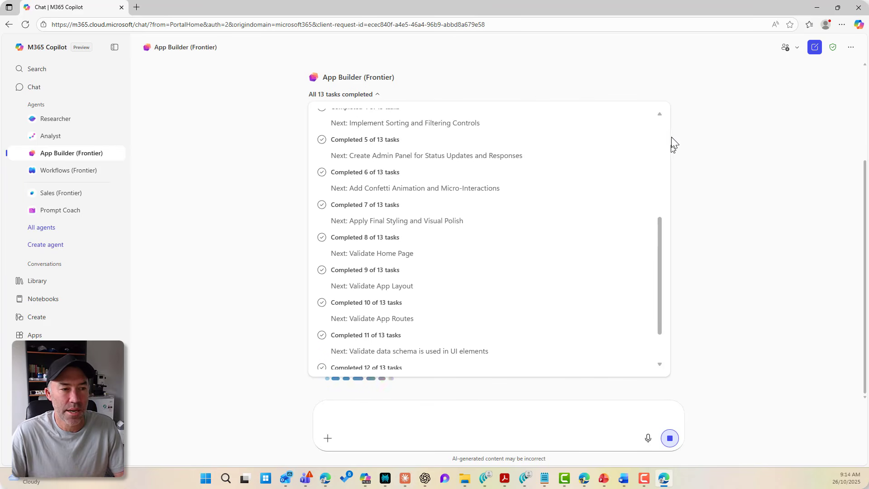
{"action": "left_click", "coordinate": [423, 96]}
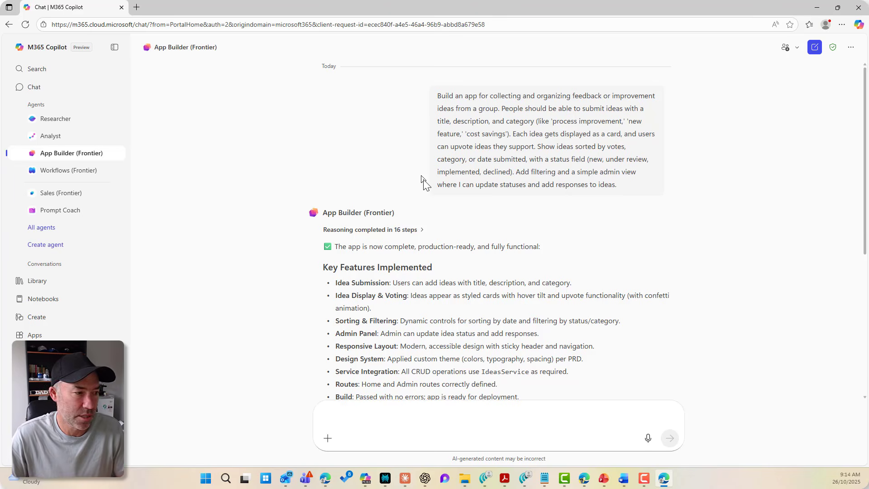
Step: Read App Builder's completion summary, covering the implemented features, visual highlights and data storage details
{"action": "scroll", "coordinate": [451, 213], "scroll_direction": "down", "scroll_amount": 2}
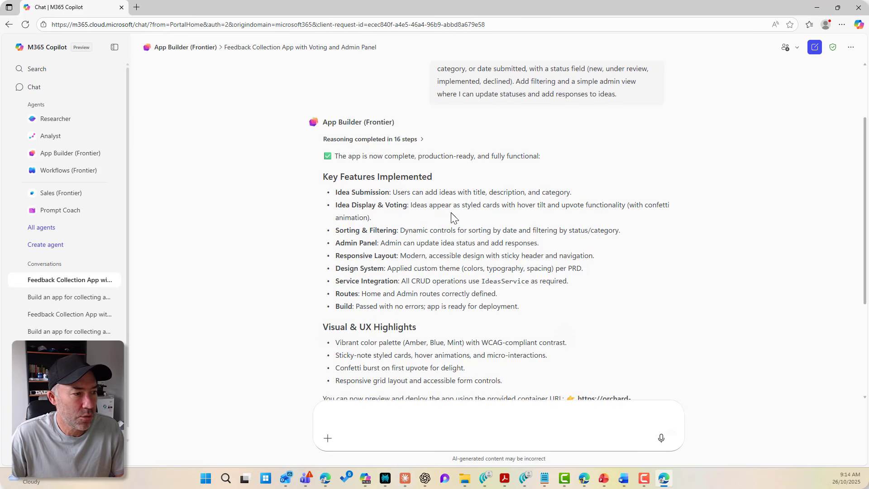
{"action": "left_click_drag", "start_coordinate": [355, 157], "coordinate": [438, 156]}
{"action": "scroll", "coordinate": [471, 182], "scroll_direction": "down", "scroll_amount": 1}
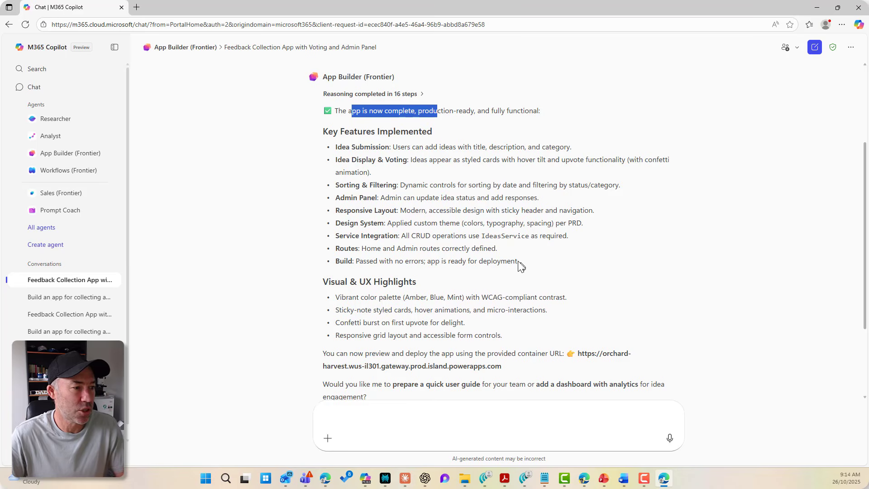
{"action": "scroll", "coordinate": [528, 267], "scroll_direction": "down", "scroll_amount": 2}
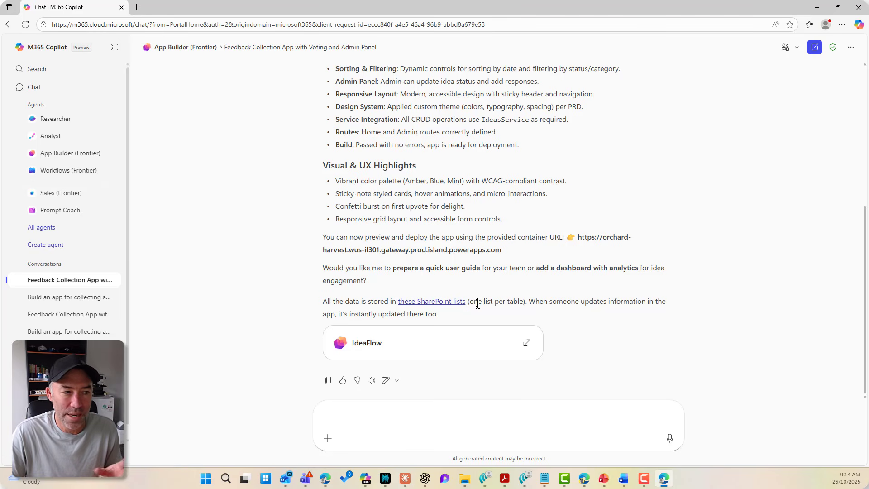
Step: Open the SharePoint lists linked in the summary, postponing the site template choice and dismissing the suggested next steps
{"action": "left_click", "coordinate": [451, 304]}
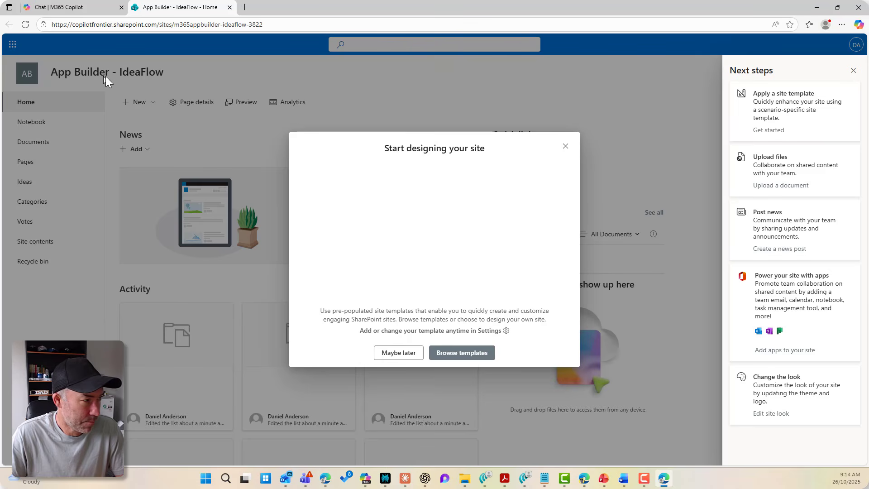
{"action": "left_click", "coordinate": [398, 352]}
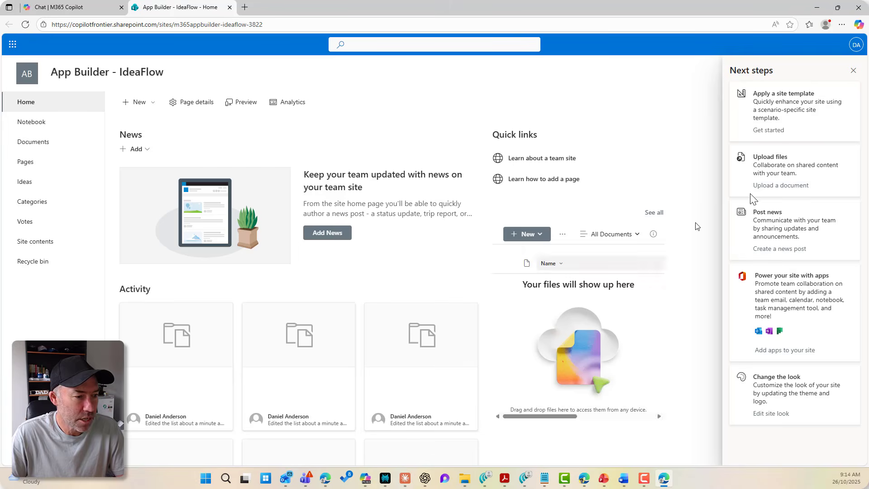
{"action": "left_click", "coordinate": [853, 71]}
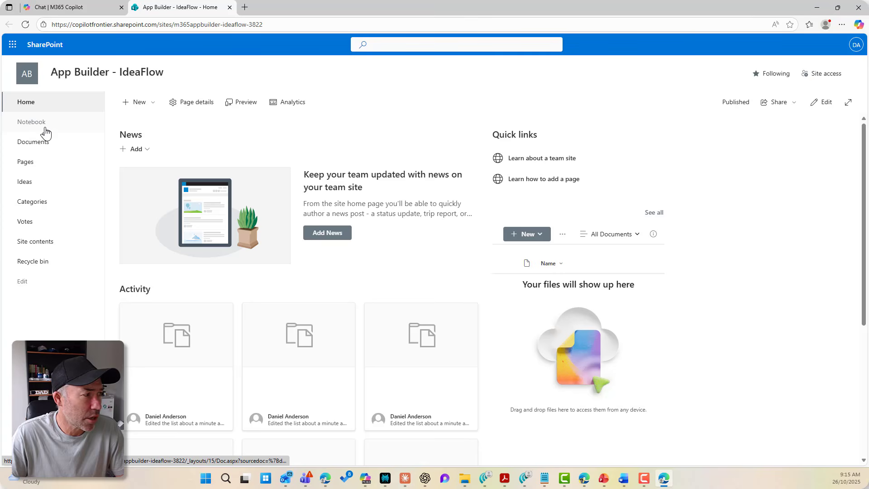
Step: Show the site contents of the App Builder - IdeaFlow SharePoint site through the site settings
{"action": "left_click", "coordinate": [271, 24]}
{"action": "left_click", "coordinate": [812, 44]}
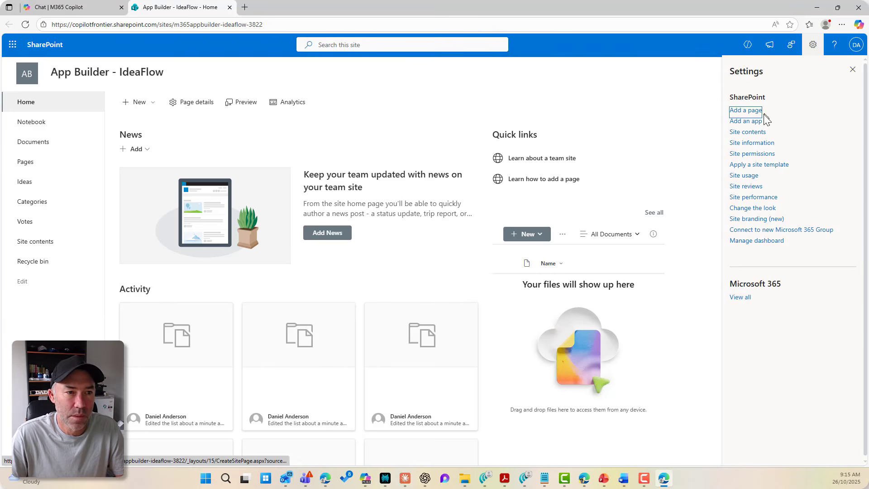
{"action": "left_click", "coordinate": [755, 134]}
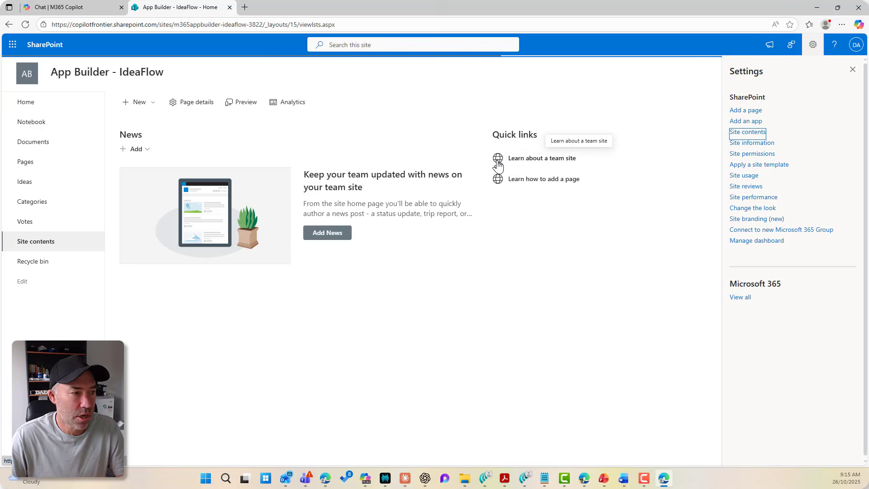
{"action": "key", "text": "alt+Left"}
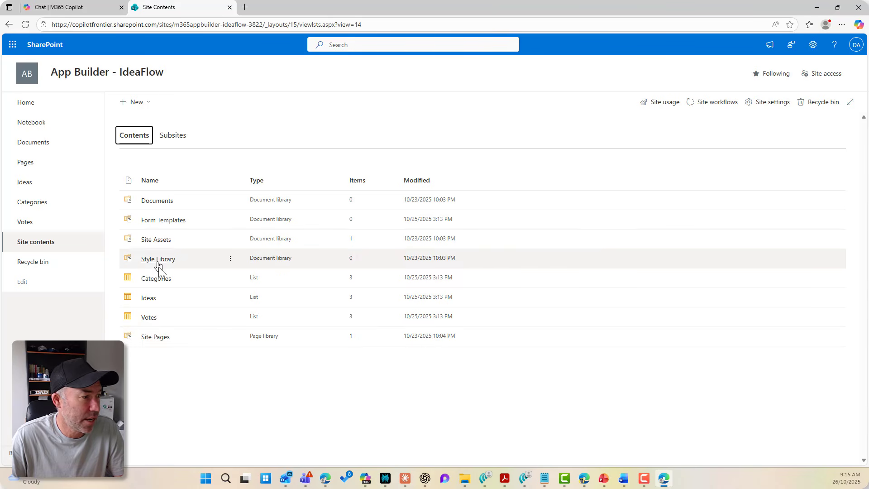
Step: Look through the Categories, Ideas and Votes lists from the site contents, returning to the contents overview
{"action": "left_click", "coordinate": [159, 286]}
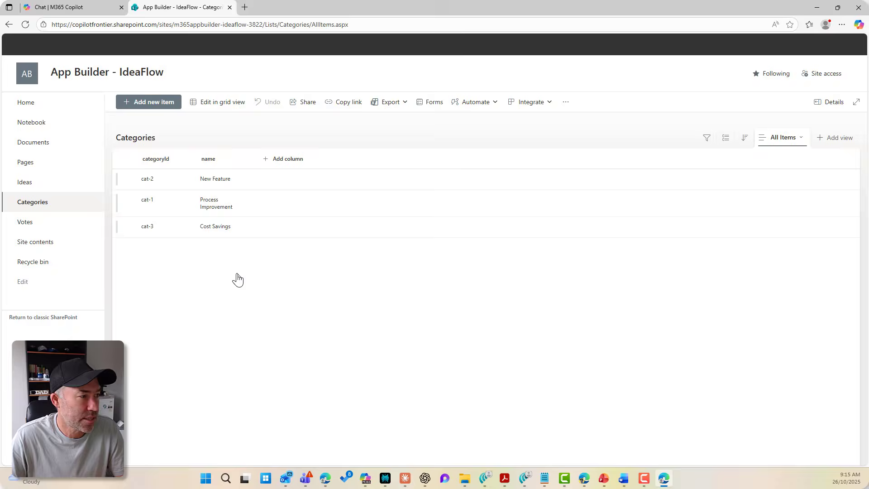
{"action": "left_click", "coordinate": [10, 25]}
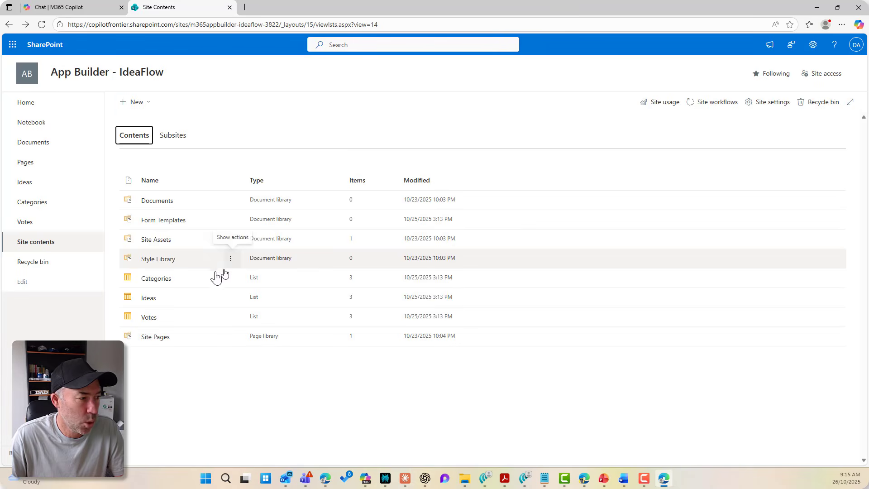
{"action": "left_click", "coordinate": [154, 303]}
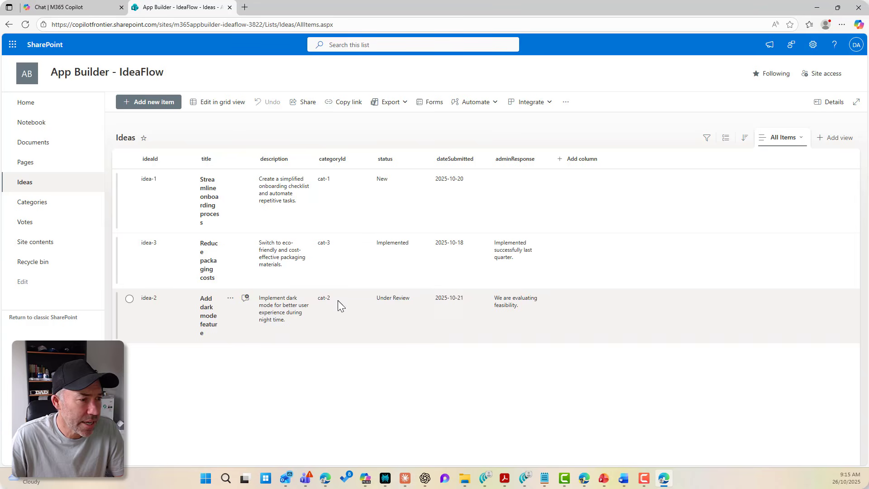
{"action": "left_click", "coordinate": [9, 24]}
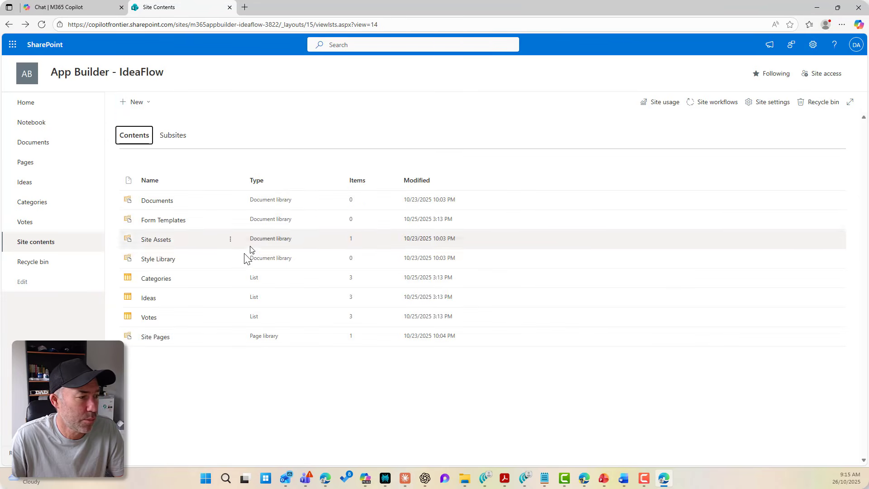
{"action": "left_click", "coordinate": [149, 318]}
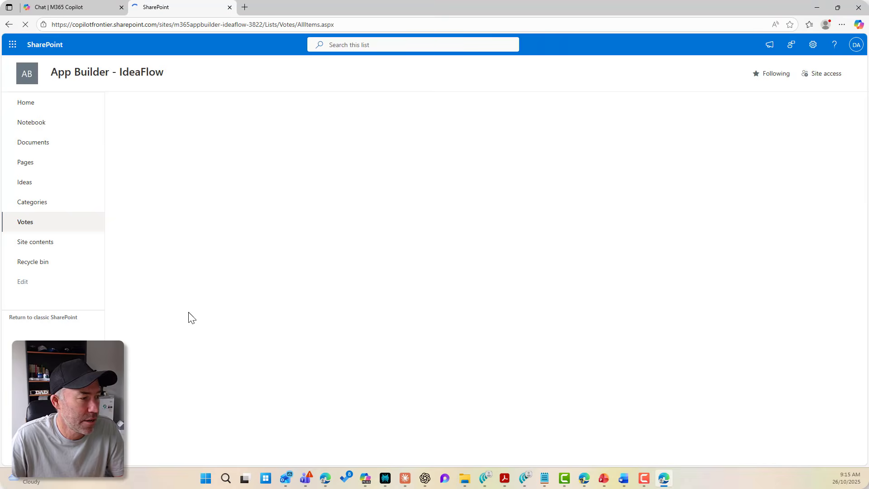
{"action": "left_click", "coordinate": [9, 25]}
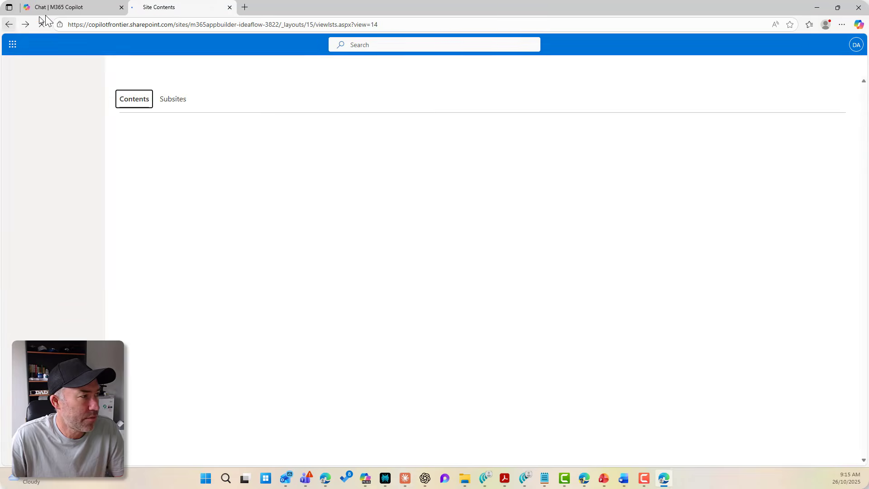
Step: Open the IdeaFlow app from the Copilot chat and check its new-idea form's title, description and category fields
{"action": "left_click", "coordinate": [59, 7]}
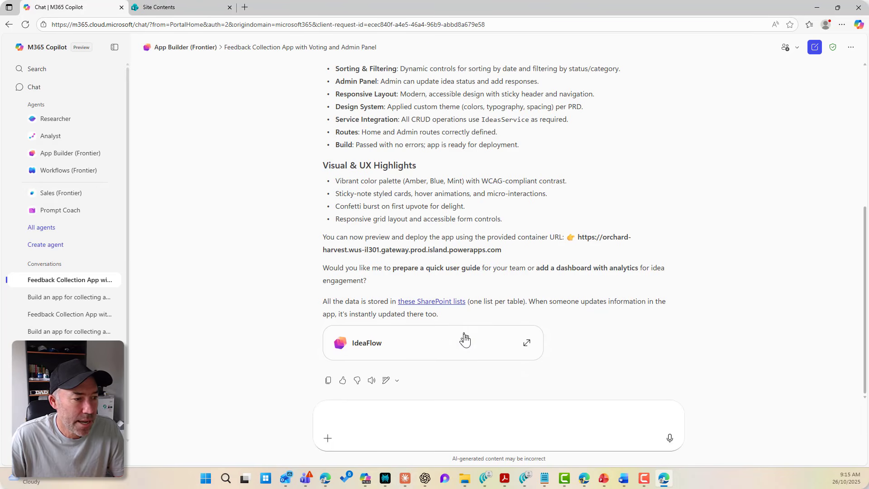
{"action": "left_click", "coordinate": [469, 349]}
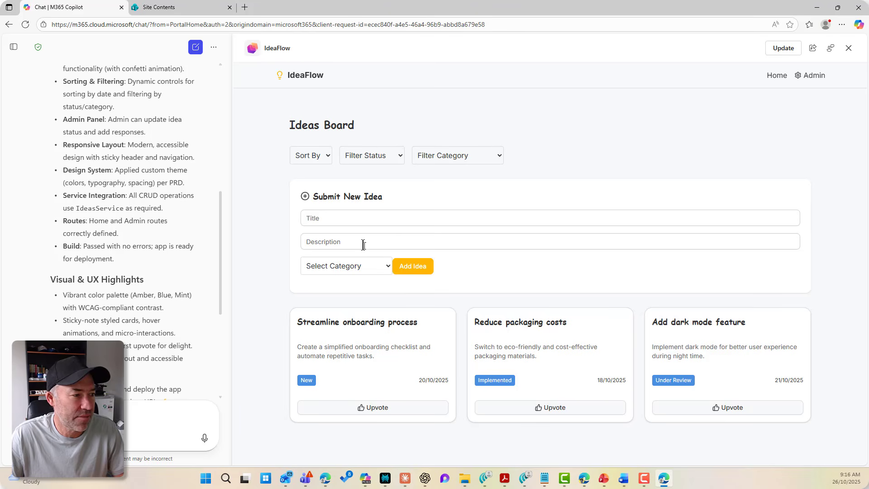
{"action": "left_click", "coordinate": [355, 219]}
{"action": "left_click", "coordinate": [345, 242]}
{"action": "left_click", "coordinate": [347, 267]}
{"action": "left_click", "coordinate": [282, 262]}
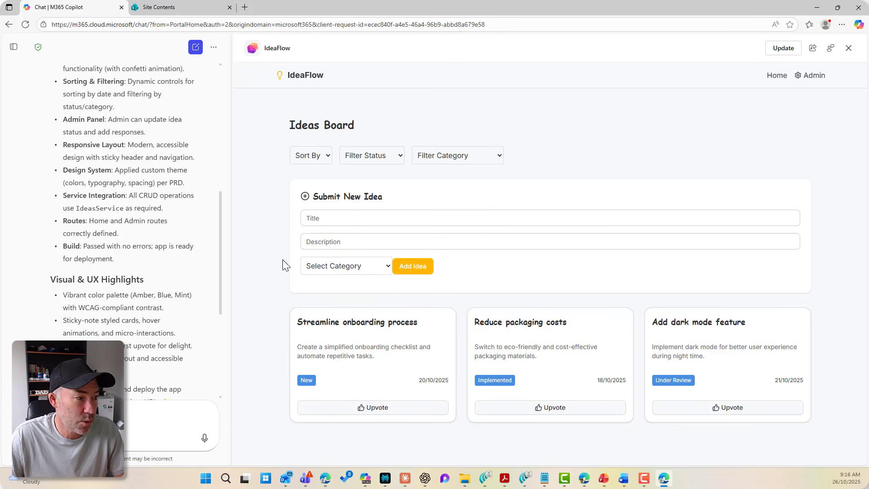
Step: Inspect the sorting, status filter and category filter options on the Ideas Board, keeping the category unfiltered
{"action": "left_click", "coordinate": [318, 159]}
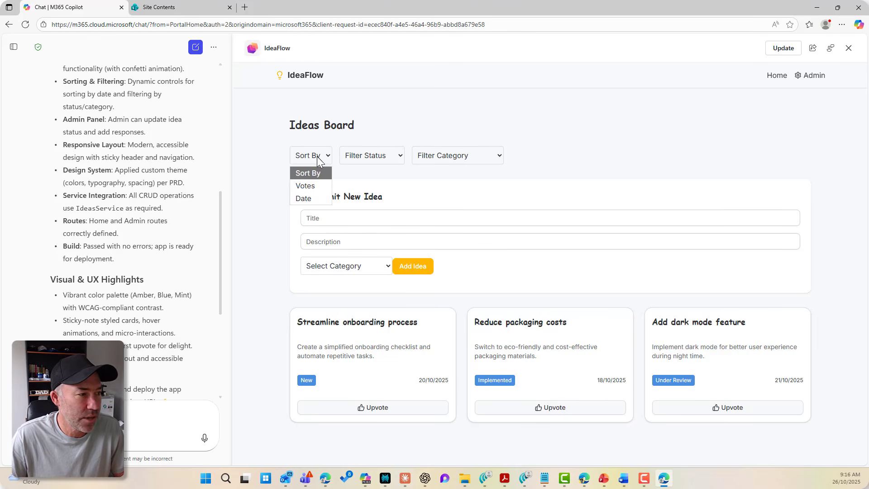
{"action": "left_click", "coordinate": [355, 161]}
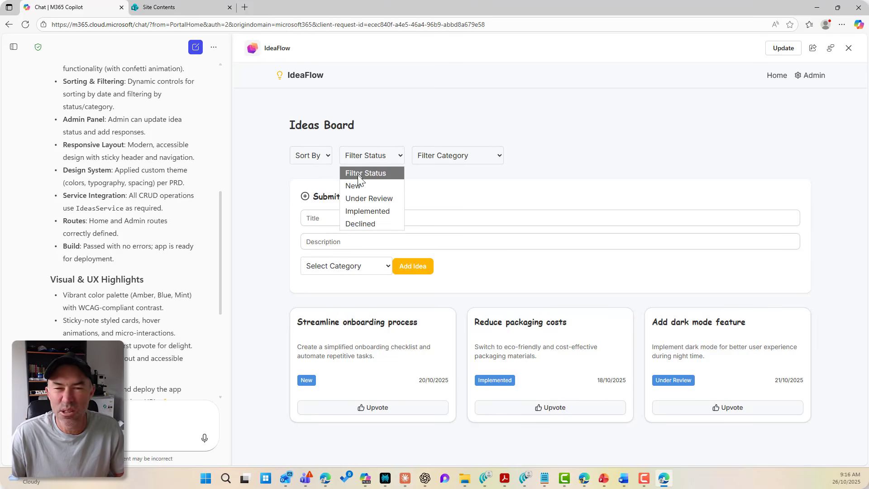
{"action": "left_click", "coordinate": [456, 159]}
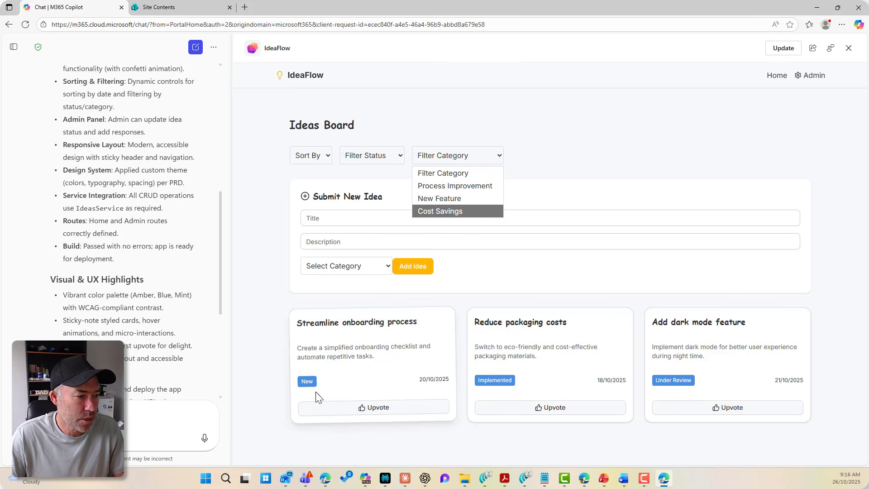
{"action": "left_click", "coordinate": [467, 174]}
Step: Test the category filter on the Ideas Board with Process Improvement, New Feature and Cost Savings, and clear it again
{"action": "left_click", "coordinate": [473, 159]}
{"action": "left_click", "coordinate": [468, 186]}
{"action": "left_click", "coordinate": [468, 162]}
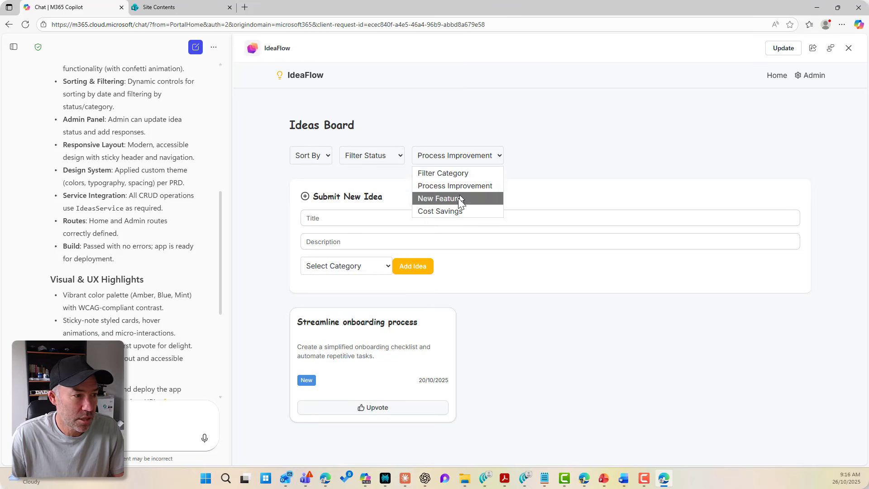
{"action": "left_click", "coordinate": [461, 198]}
{"action": "left_click", "coordinate": [458, 157]}
{"action": "left_click", "coordinate": [441, 211]}
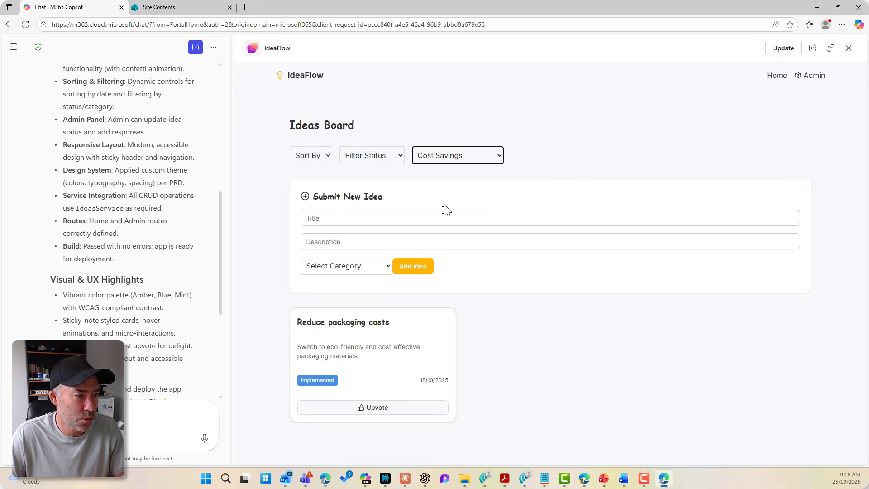
{"action": "left_click", "coordinate": [441, 156]}
{"action": "left_click", "coordinate": [447, 173]}
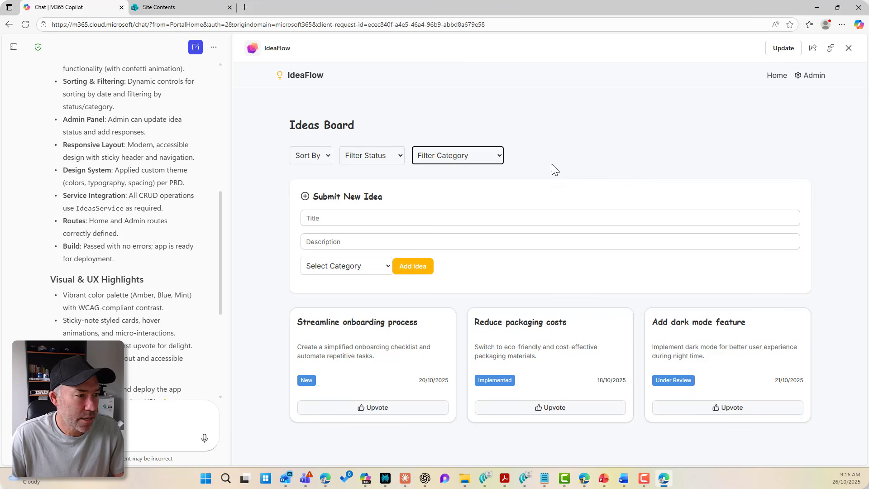
Step: Filter the Ideas Board to ideas with the New status, and reset the status filter
{"action": "left_click", "coordinate": [357, 156]}
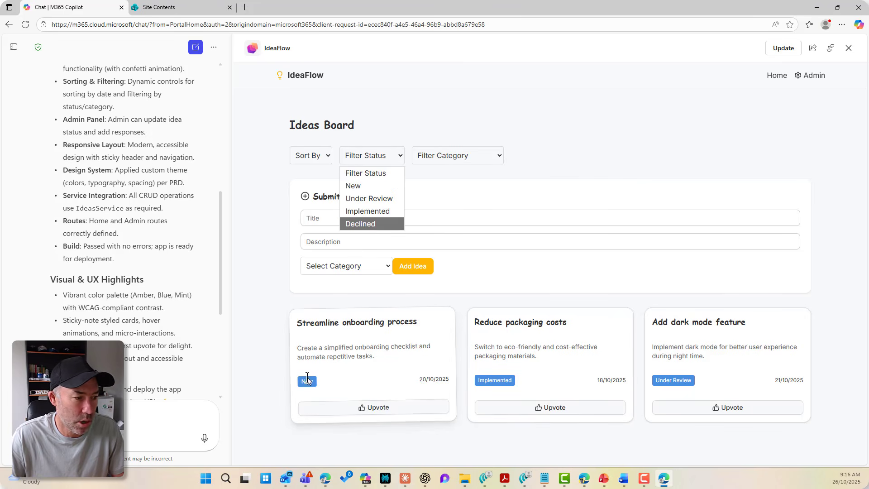
{"action": "left_click", "coordinate": [355, 186]}
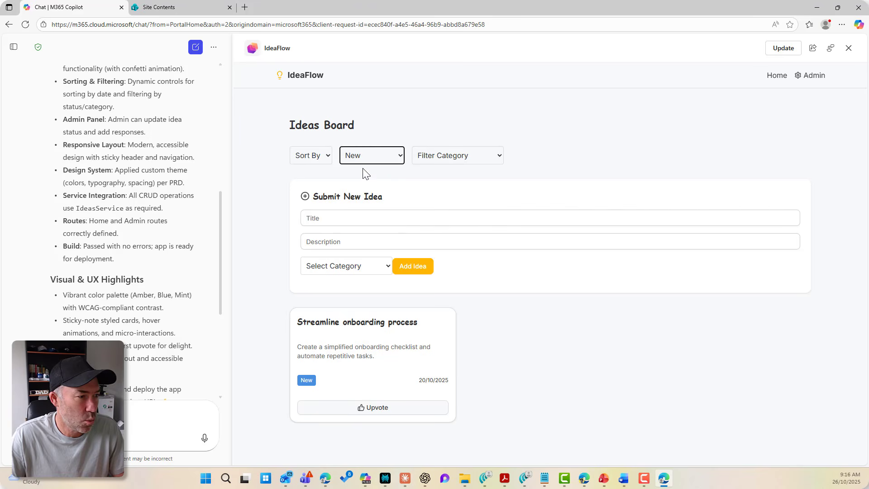
{"action": "left_click", "coordinate": [365, 158]}
{"action": "left_click", "coordinate": [367, 174]}
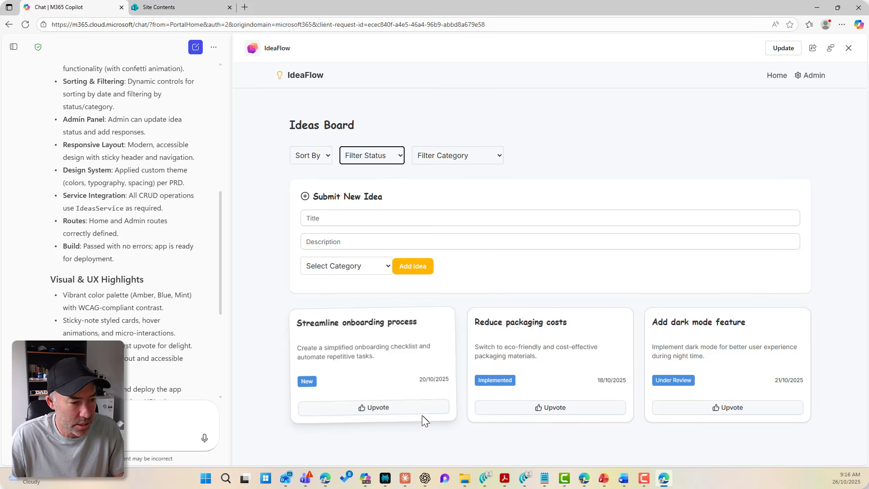
Step: Upvote the Streamline onboarding process idea
{"action": "left_click", "coordinate": [383, 410]}
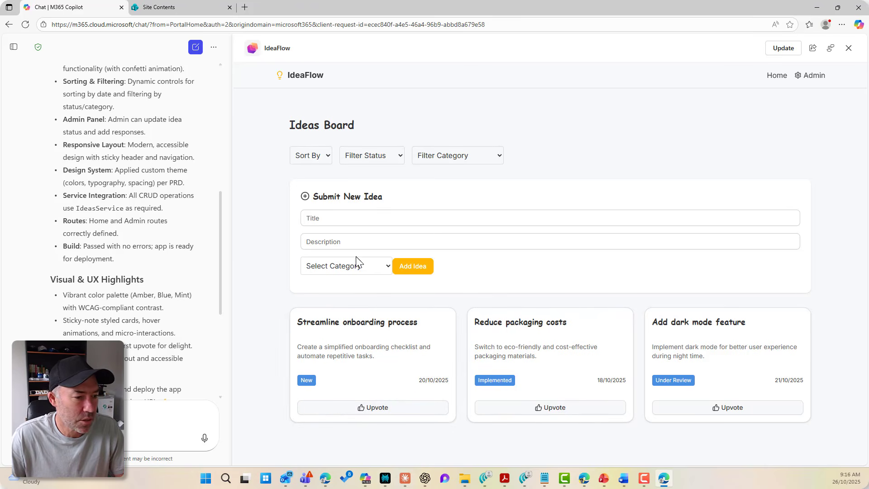
Step: Fill in a new idea titled "New Coffee Machine for the Office" with the description "We need good coffee"
{"action": "left_click", "coordinate": [333, 219]}
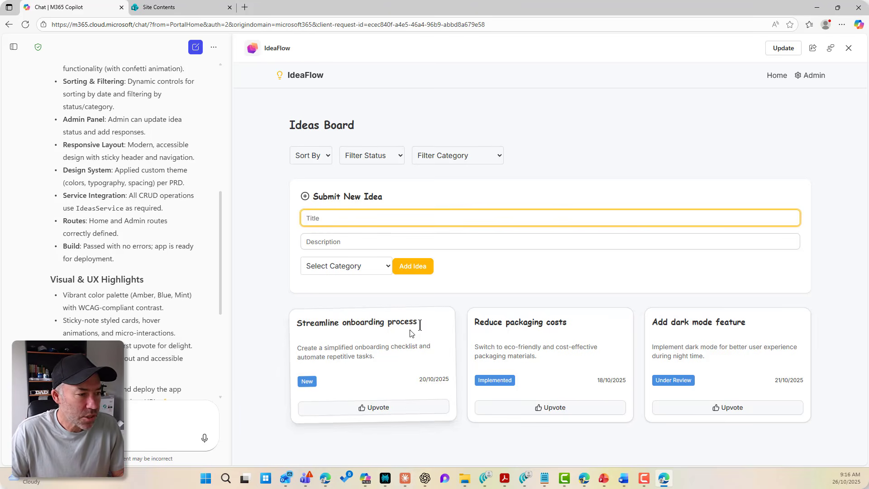
{"action": "type", "text": "New "}
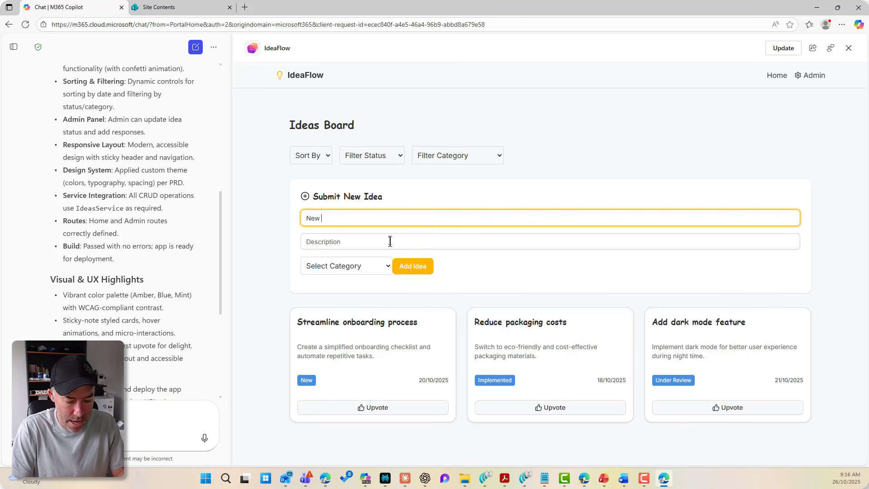
{"action": "type", "text": "Coffee Maching fo"}
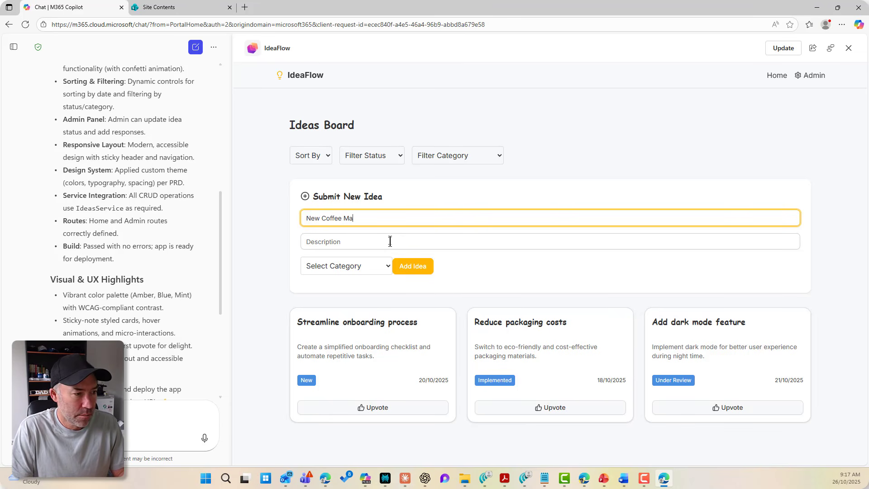
{"action": "key", "text": "BackSpace"}
{"action": "key", "text": "BackSpace"}
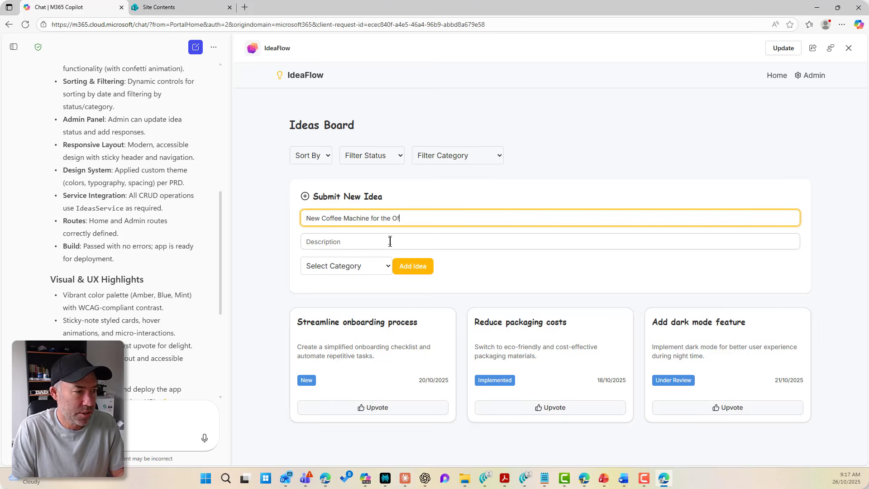
{"action": "left_click", "coordinate": [390, 241]}
{"action": "type", "text": "We need good coffee"}
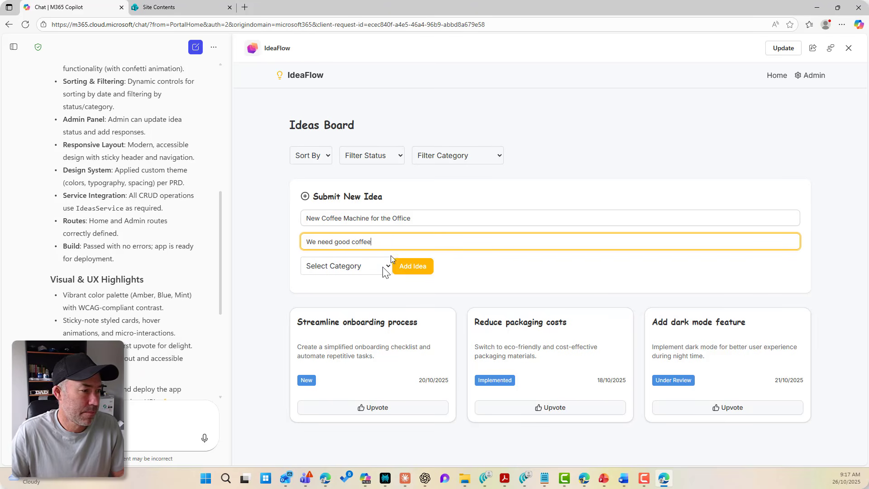
Step: Assign the coffee machine idea to the Process Improvement category, submit it, and check the idea cards on the board
{"action": "left_click", "coordinate": [358, 267]}
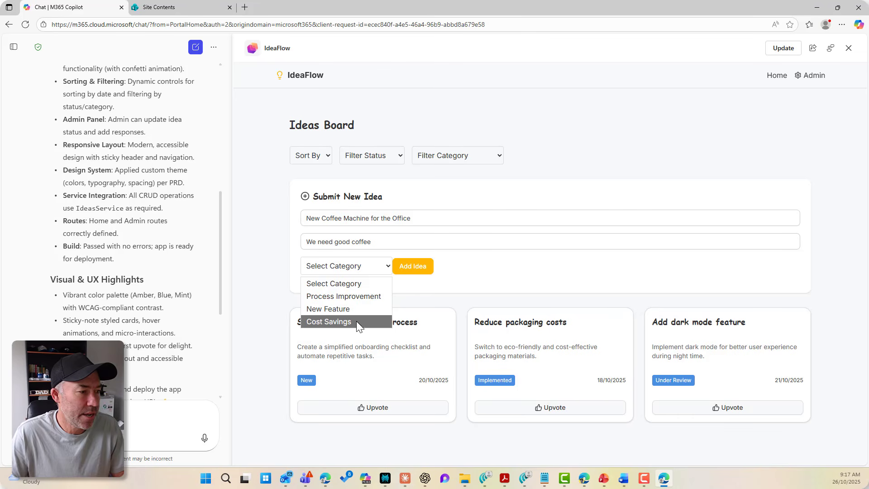
{"action": "left_click", "coordinate": [380, 297]}
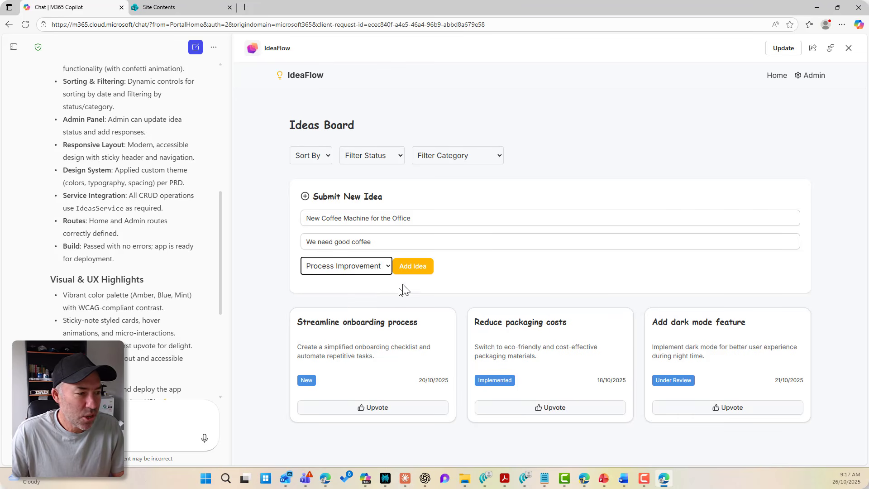
{"action": "left_click", "coordinate": [422, 268]}
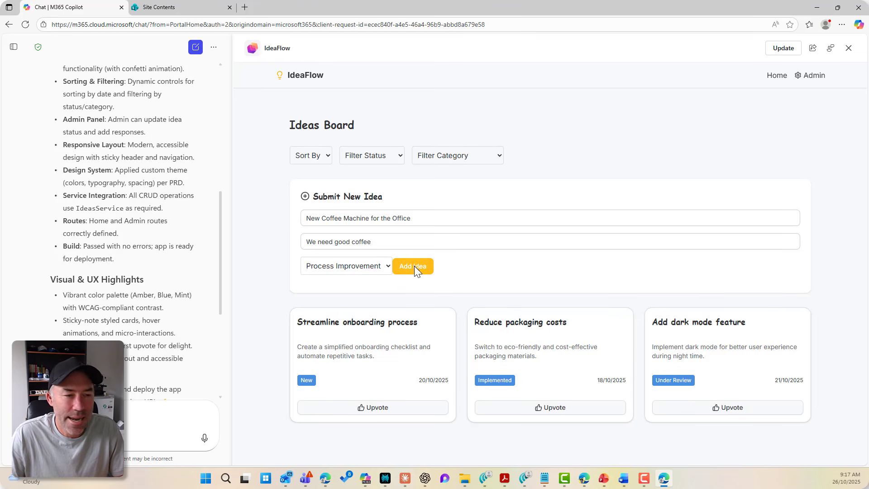
{"action": "left_click", "coordinate": [421, 271]}
{"action": "scroll", "coordinate": [425, 272], "scroll_direction": "down", "scroll_amount": 4}
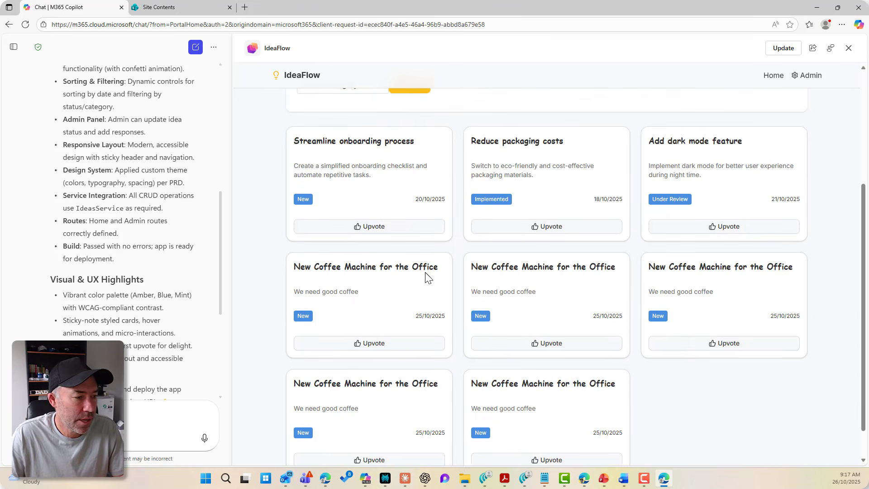
{"action": "scroll", "coordinate": [426, 275], "scroll_direction": "down", "scroll_amount": 1}
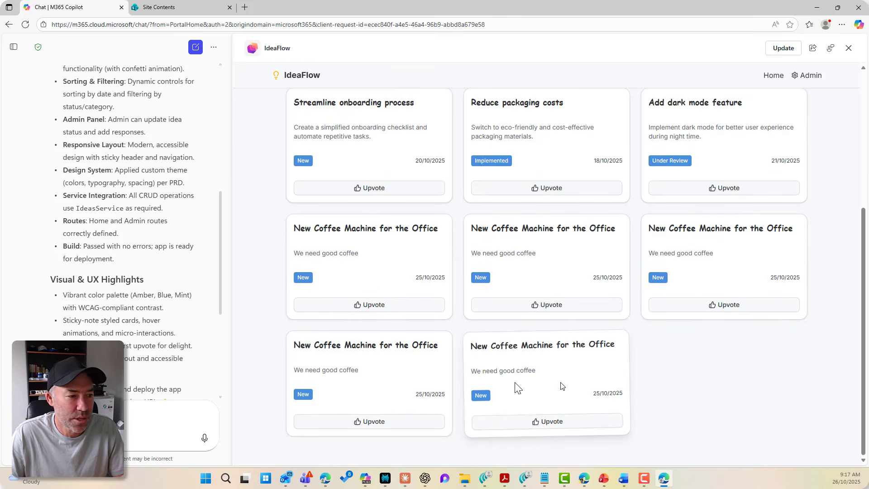
{"action": "scroll", "coordinate": [379, 376], "scroll_direction": "up", "scroll_amount": 5}
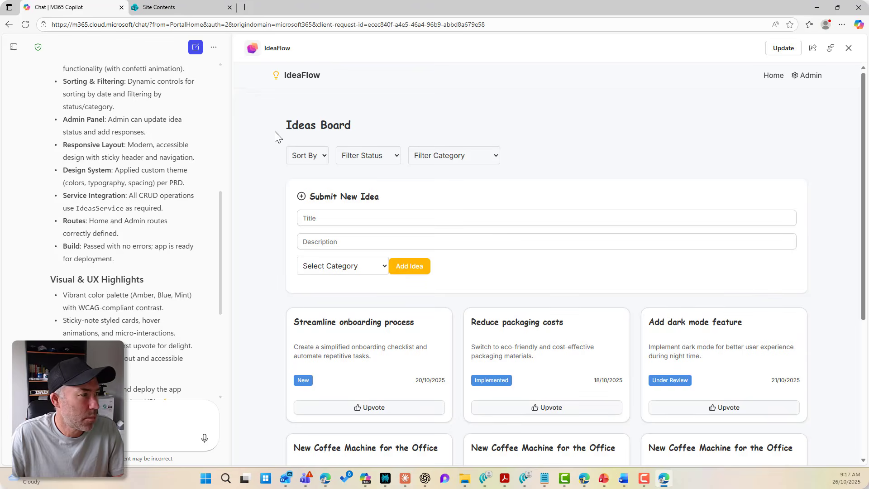
Step: Switch to the SharePoint site and look through the entries in the Ideas list
{"action": "left_click", "coordinate": [164, 7]}
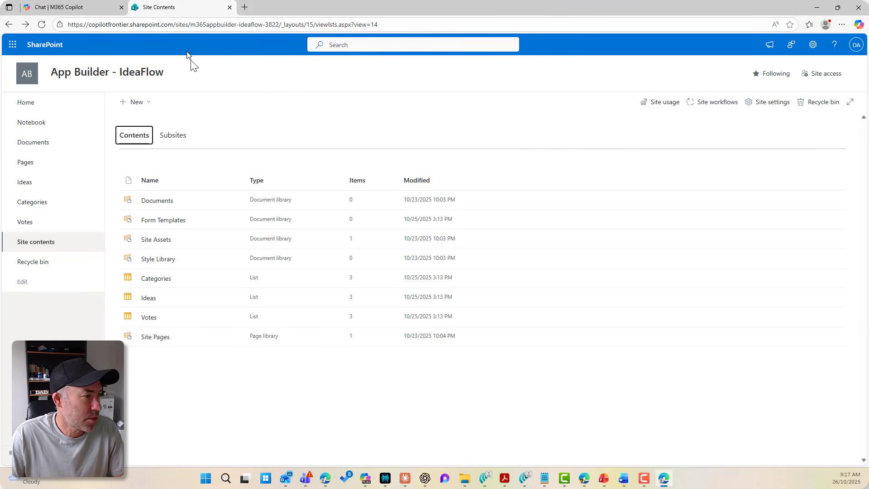
{"action": "left_click", "coordinate": [149, 299]}
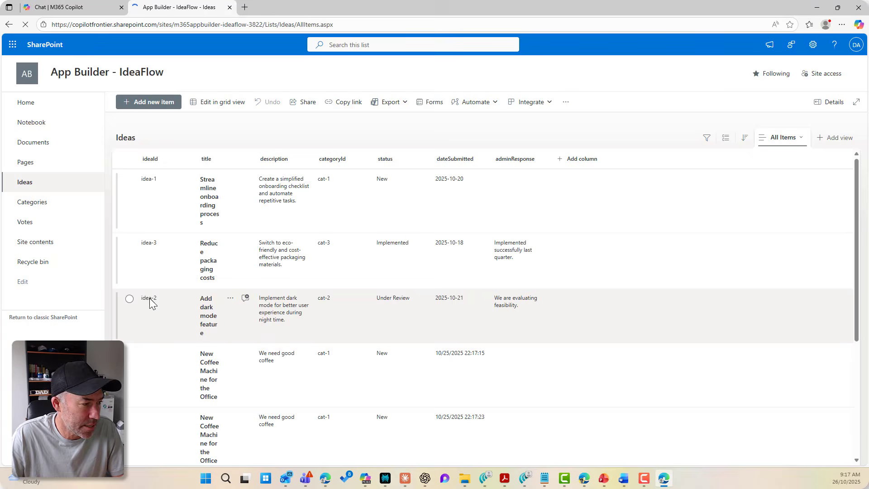
{"action": "scroll", "coordinate": [169, 275], "scroll_direction": "down", "scroll_amount": 3}
{"action": "scroll", "coordinate": [140, 224], "scroll_direction": "up", "scroll_amount": 1}
Step: Delete all New Coffee Machine for the Office entries from the Ideas list
{"action": "left_click", "coordinate": [129, 219]}
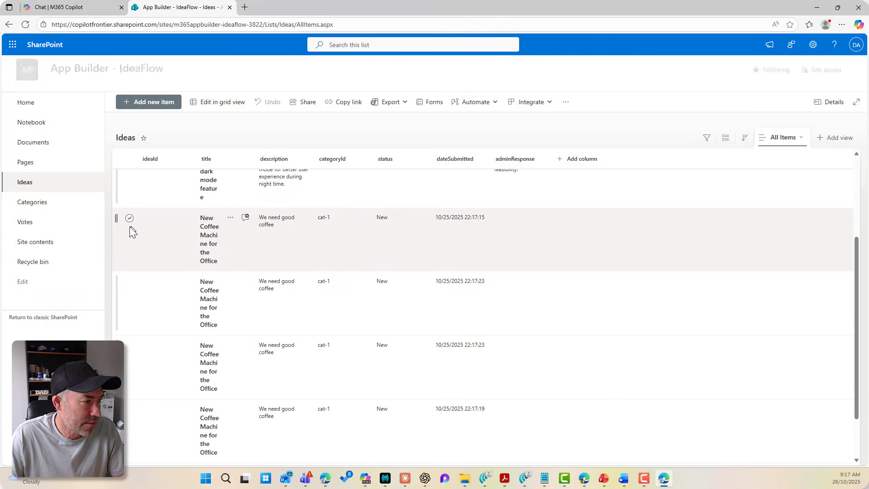
{"action": "left_click", "coordinate": [130, 312]}
{"action": "left_click", "coordinate": [129, 352]}
{"action": "scroll", "coordinate": [130, 357], "scroll_direction": "down", "scroll_amount": 1}
{"action": "left_click", "coordinate": [129, 357]}
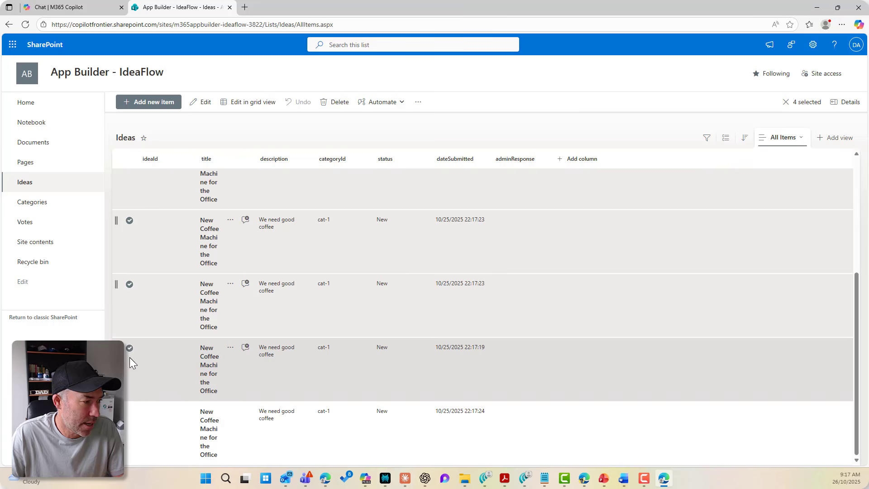
{"action": "left_click", "coordinate": [130, 411]}
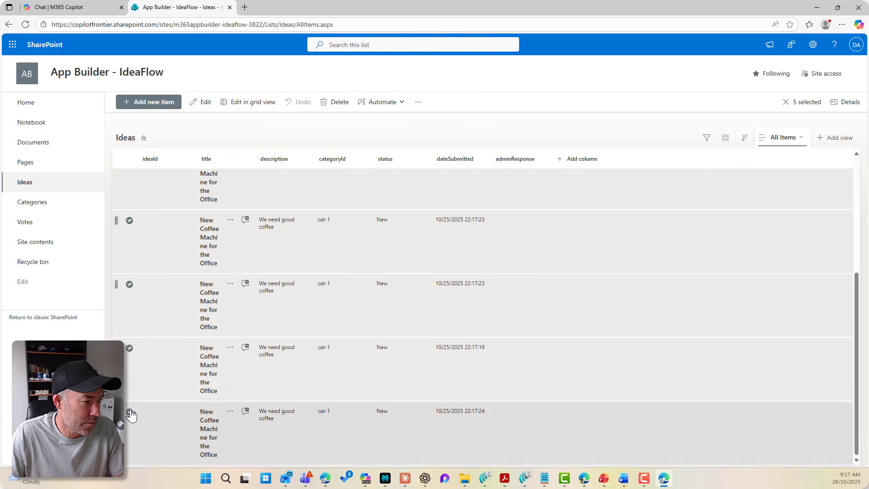
{"action": "left_click", "coordinate": [338, 103]}
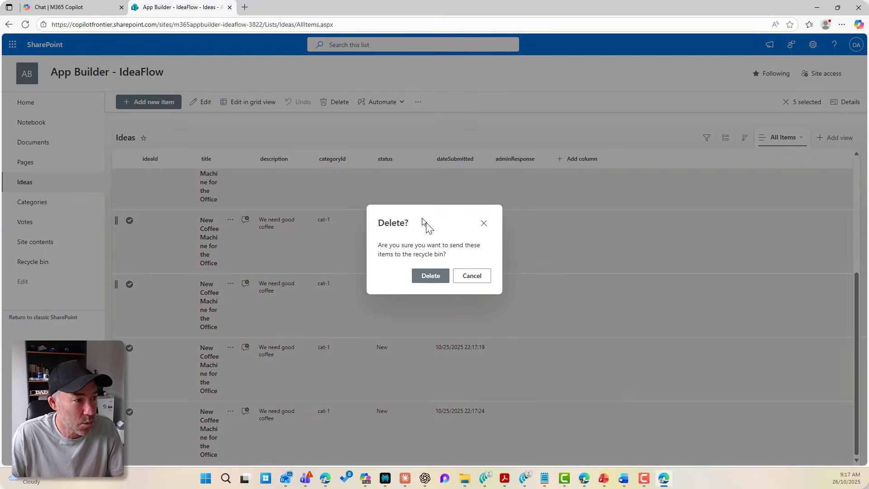
{"action": "left_click", "coordinate": [431, 276]}
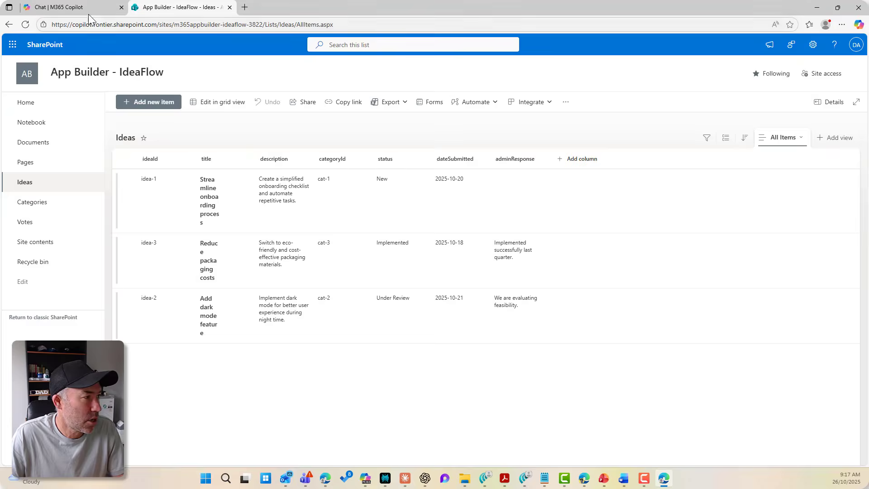
Step: Return to the Copilot chat, then close and reopen the IdeaFlow app to reload its data
{"action": "left_click", "coordinate": [87, 9]}
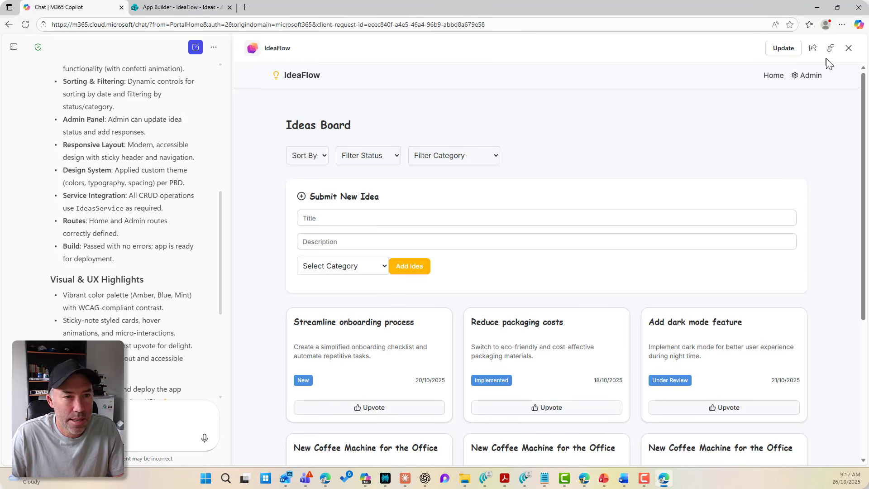
{"action": "left_click", "coordinate": [848, 48]}
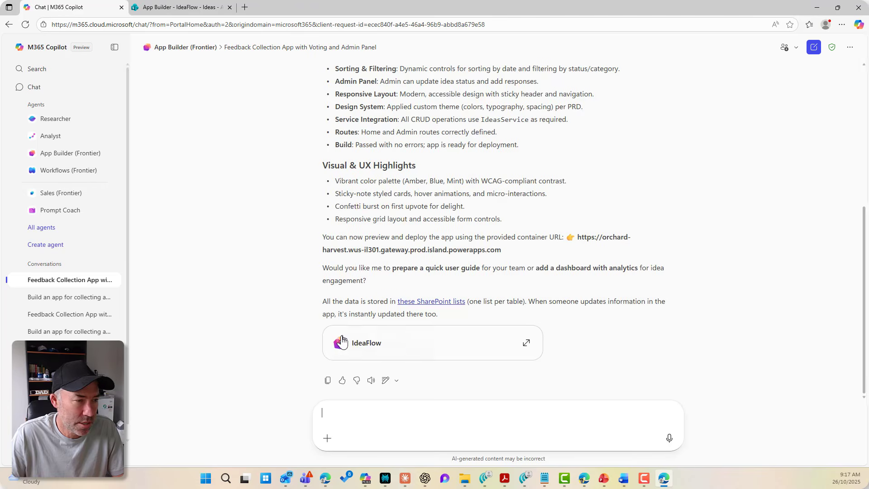
{"action": "left_click", "coordinate": [411, 347]}
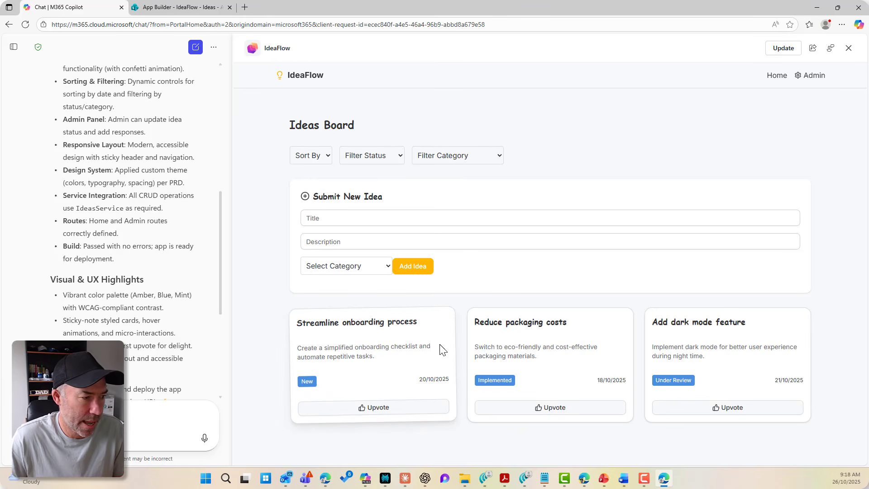
Step: Submit an idea titled "New Coffee Machine" with the description "We need good coffee" in the Process Improvement category
{"action": "left_click", "coordinate": [356, 216]}
{"action": "type", "text": "New"}
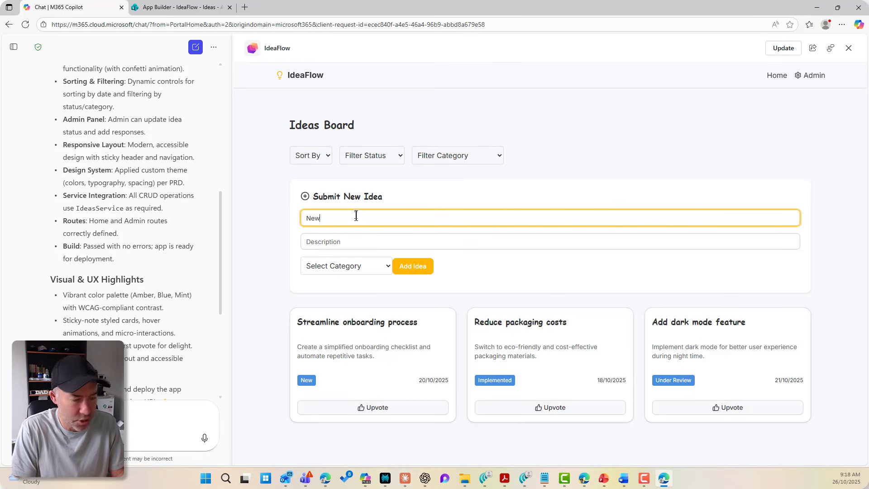
{"action": "type", "text": " Coffee Maching"}
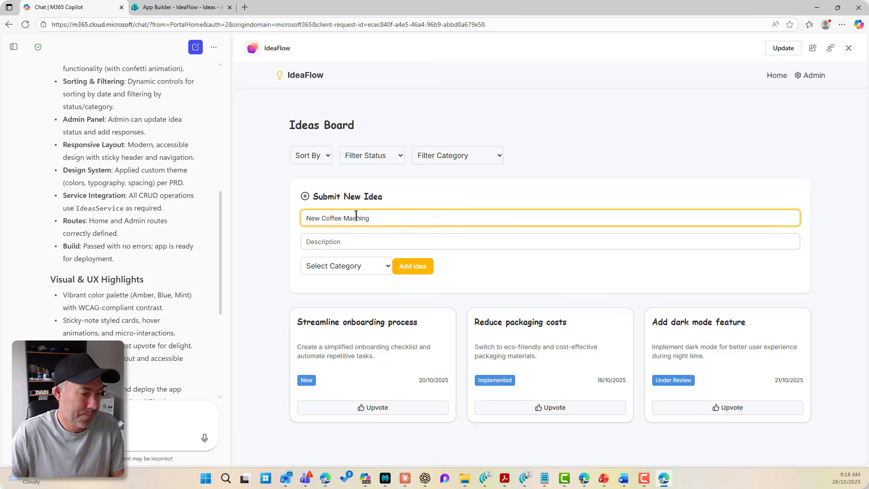
{"action": "key", "text": "Tab"}
{"action": "type", "text": "W"}
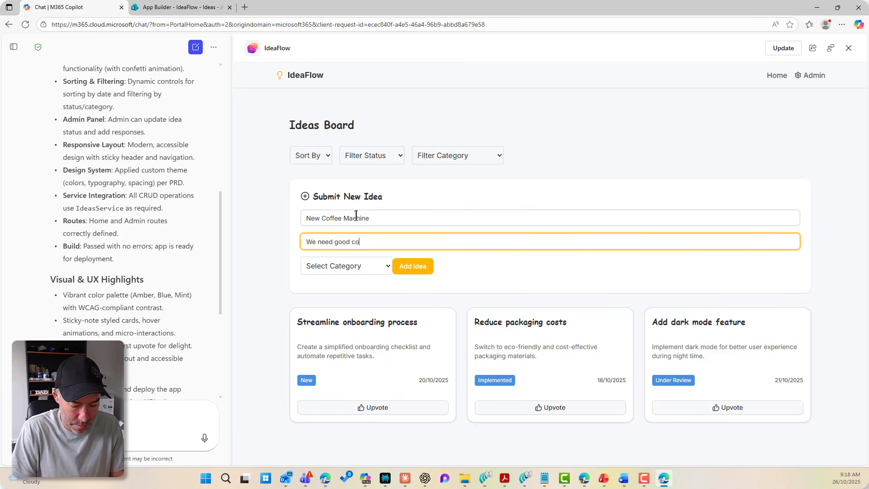
{"action": "left_click", "coordinate": [330, 272]}
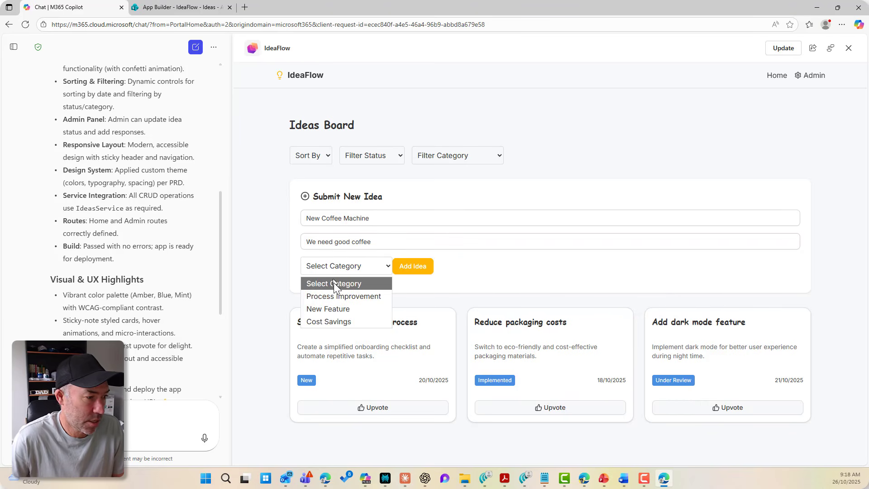
{"action": "left_click", "coordinate": [341, 301]}
{"action": "left_click", "coordinate": [409, 267]}
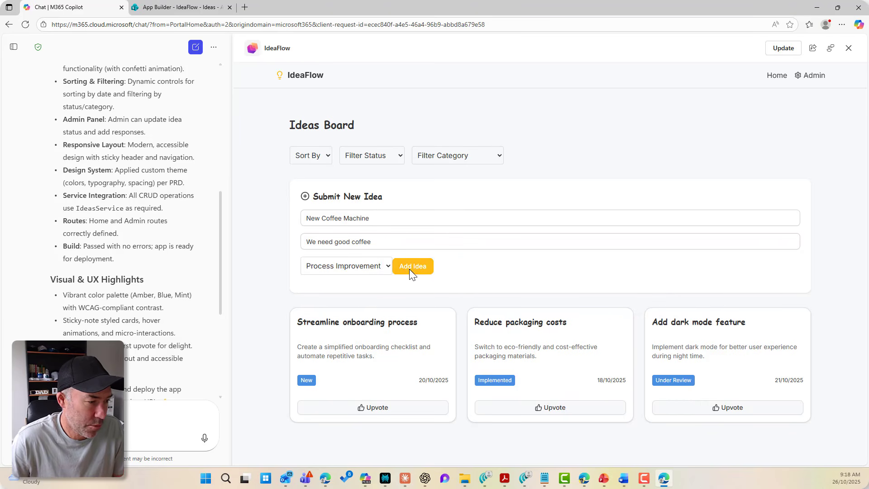
{"action": "scroll", "coordinate": [422, 267], "scroll_direction": "down", "scroll_amount": 2}
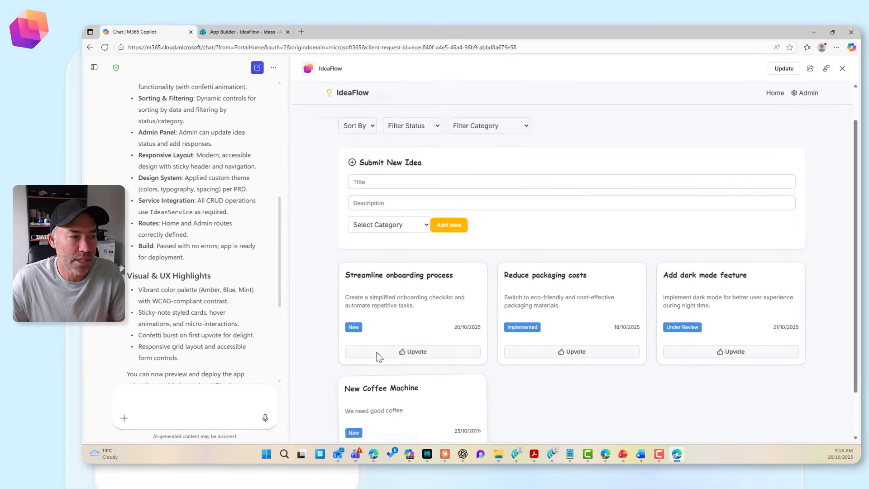
Step: Send the chat request "After submitting and idea please show a success message so that the user knows that the idea is submitted"
{"action": "left_click", "coordinate": [135, 411]}
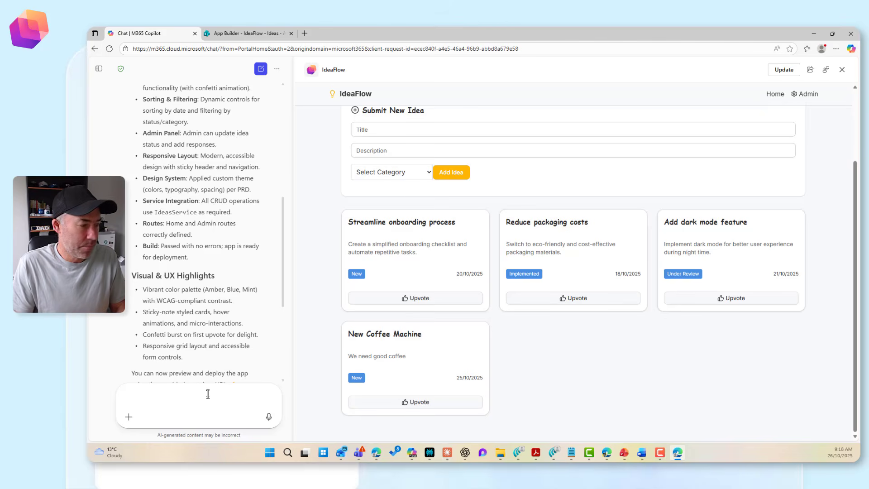
{"action": "type", "text": "After submitting and idea"}
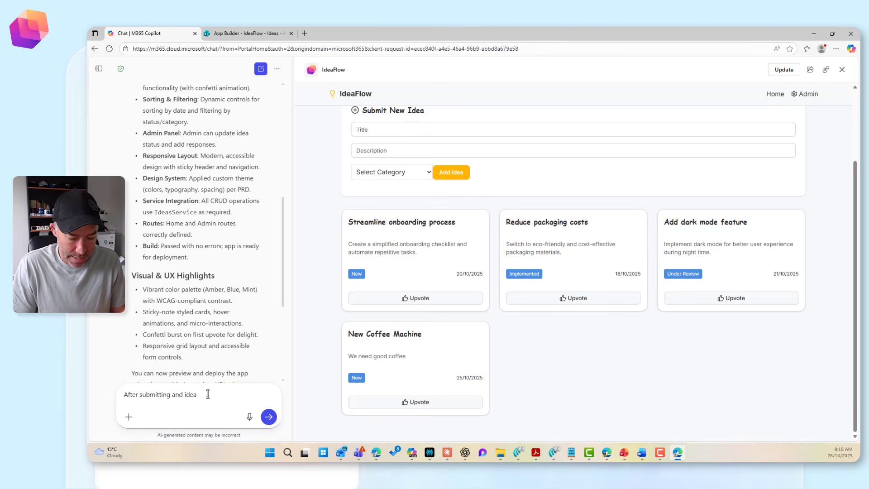
{"action": "type", "text": "sho"}
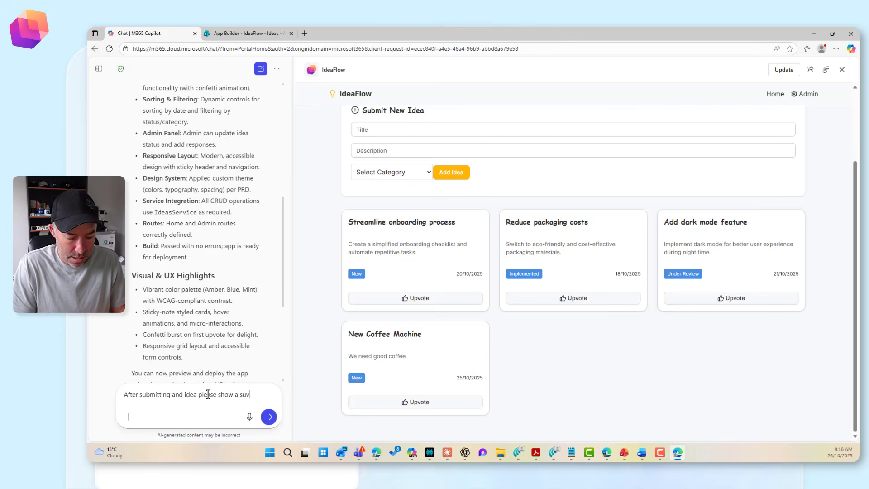
{"action": "type", "text": "w a success mess"}
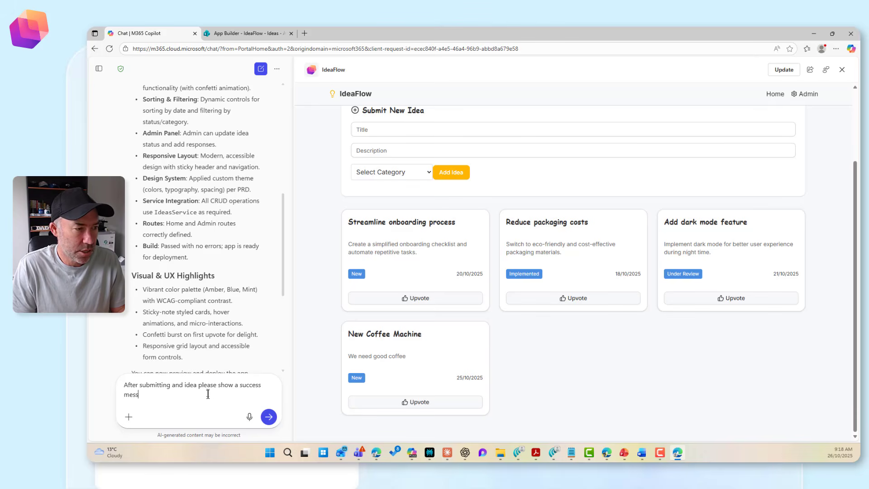
{"action": "type", "text": "sage"}
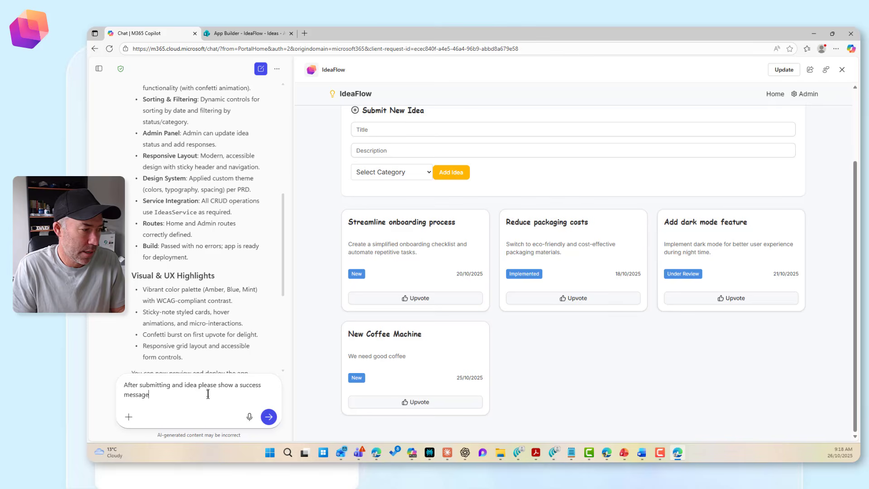
{"action": "type", "text": " so that the user knows that the ide"}
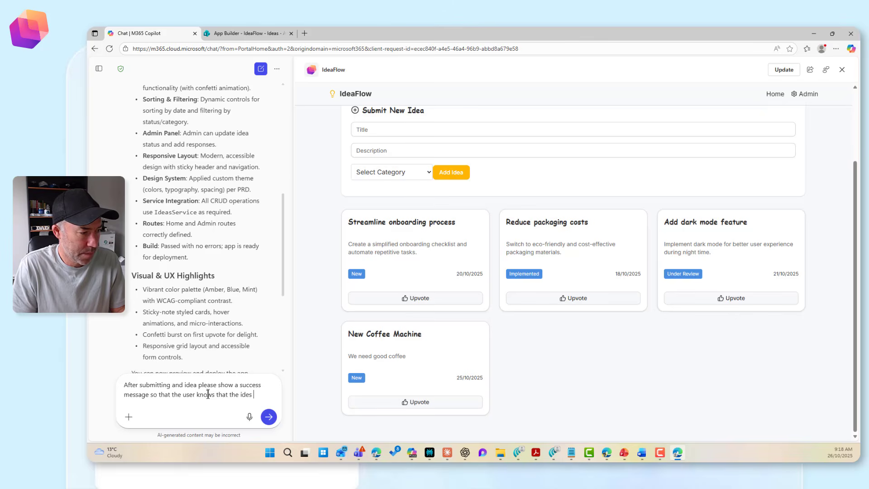
{"action": "type", "text": "submitted"}
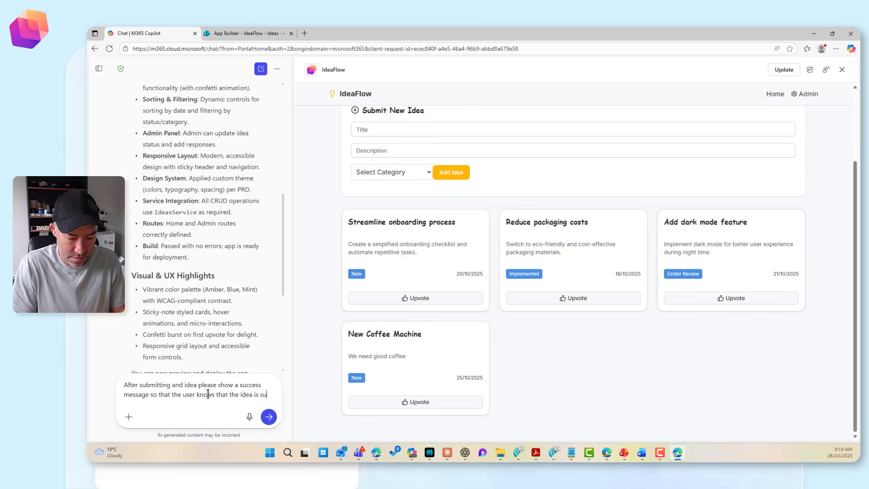
{"action": "left_click", "coordinate": [268, 417]}
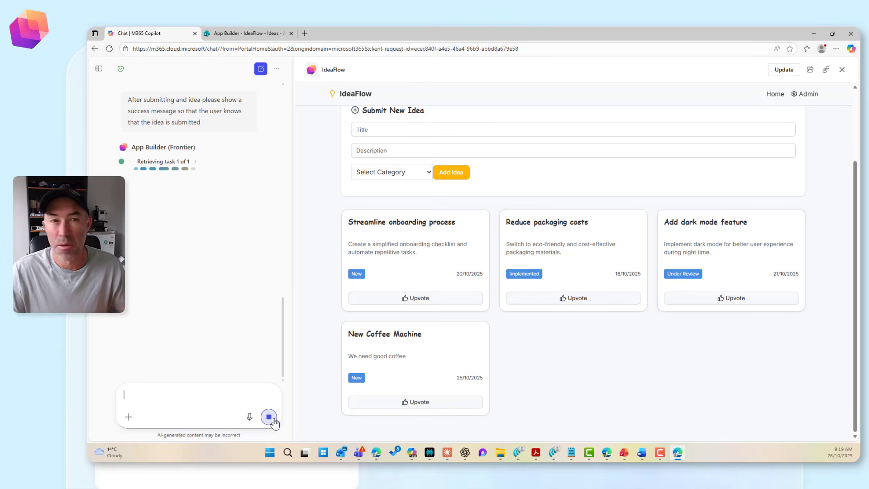
Step: Review the App Builder's progress and response, then close and reopen the IdeaFlow app to load the updated version
{"action": "scroll", "coordinate": [333, 393], "scroll_direction": "up", "scroll_amount": 3}
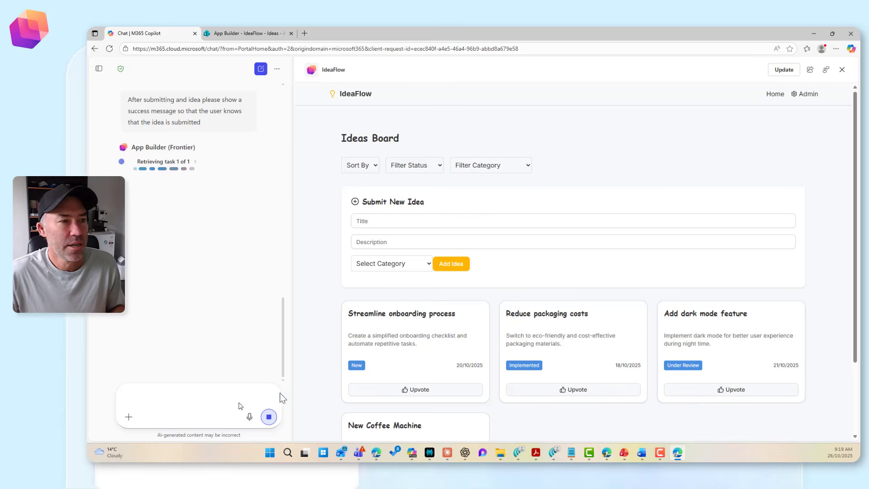
{"action": "left_click", "coordinate": [810, 95]}
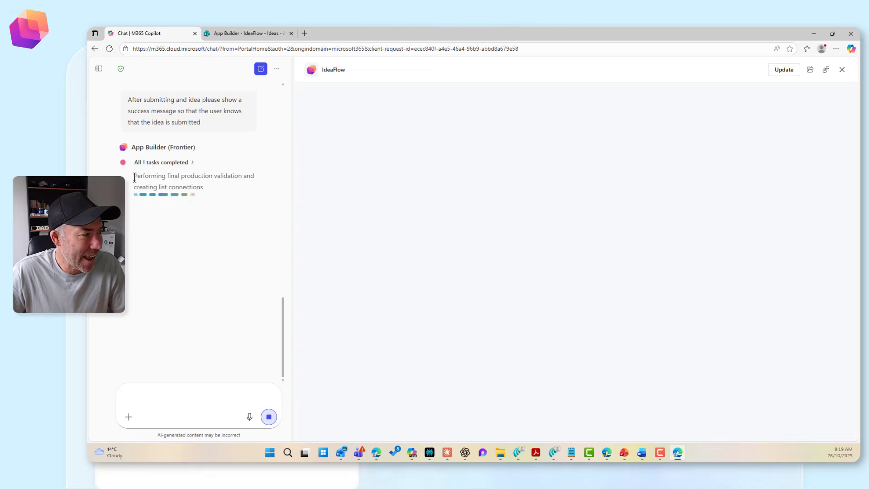
{"action": "left_click_drag", "start_coordinate": [135, 178], "coordinate": [233, 192]}
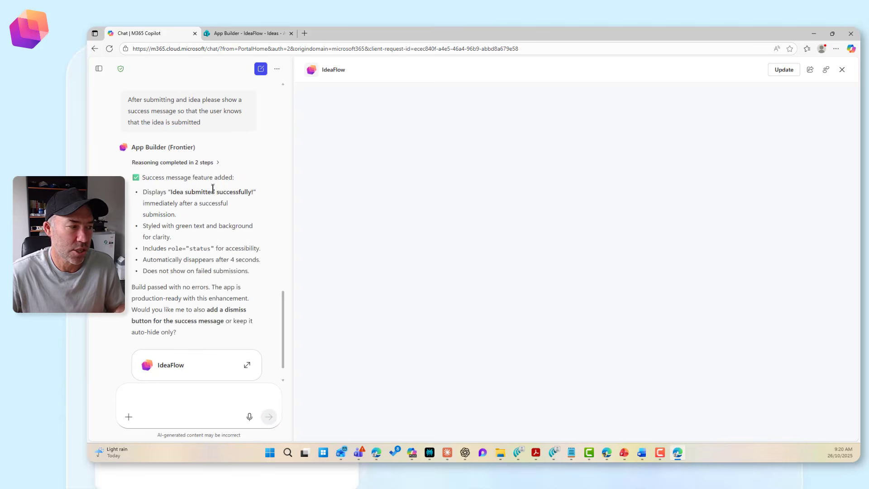
{"action": "left_click", "coordinate": [842, 69]}
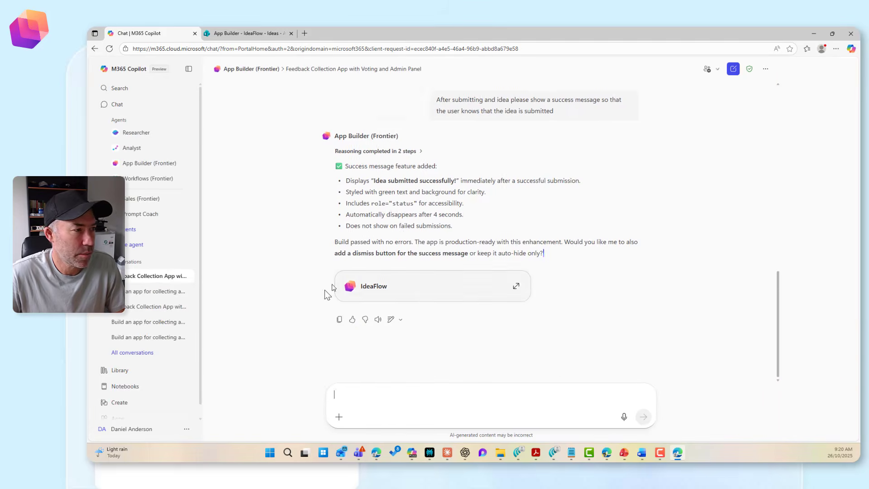
{"action": "left_click", "coordinate": [468, 294]}
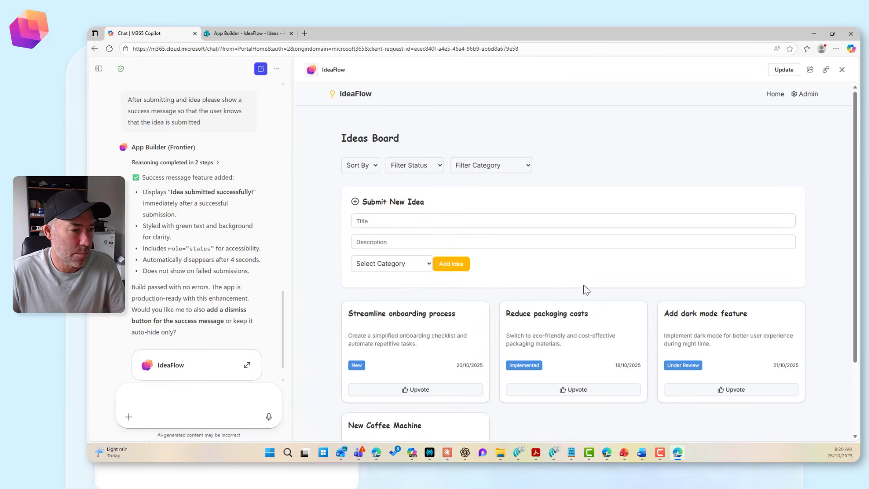
Step: Submit an idea titled "New Laptops for all" with the description "Surface Pros please" in the Process Improvement category
{"action": "scroll", "coordinate": [583, 289], "scroll_direction": "down", "scroll_amount": 2}
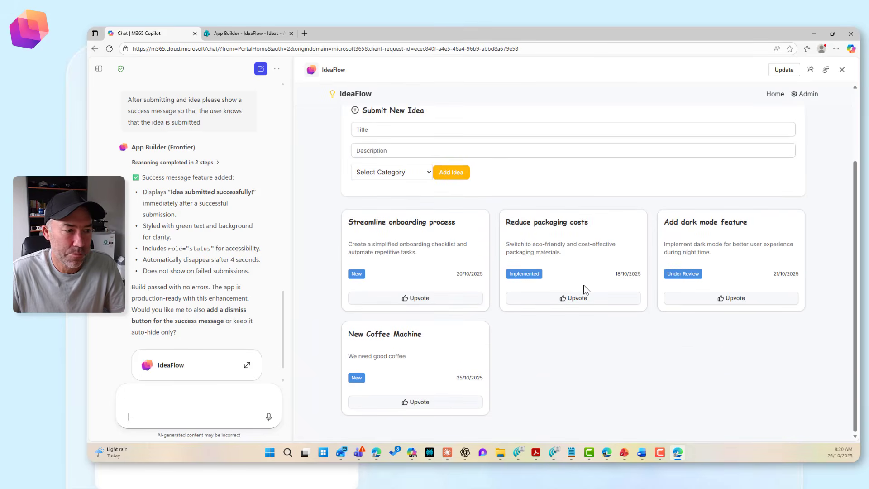
{"action": "scroll", "coordinate": [583, 284], "scroll_direction": "up", "scroll_amount": 2}
{"action": "scroll", "coordinate": [570, 282], "scroll_direction": "down", "scroll_amount": 1}
{"action": "left_click", "coordinate": [434, 180]}
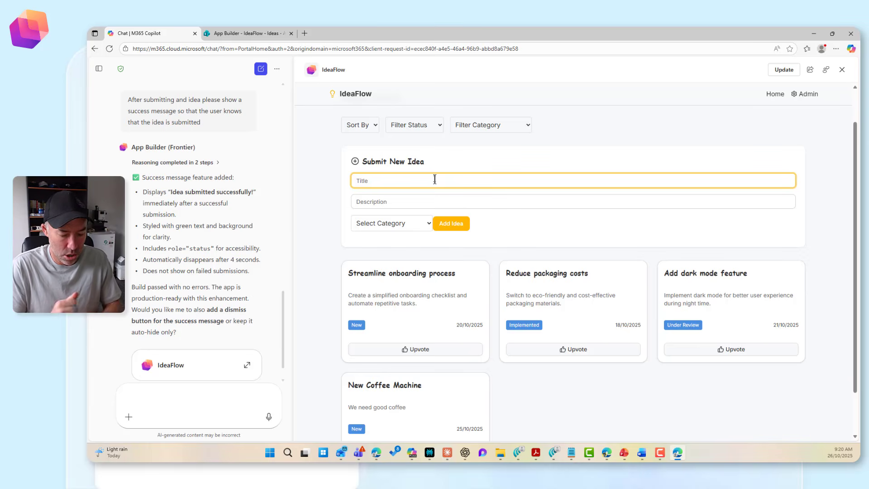
{"action": "type", "text": "New "}
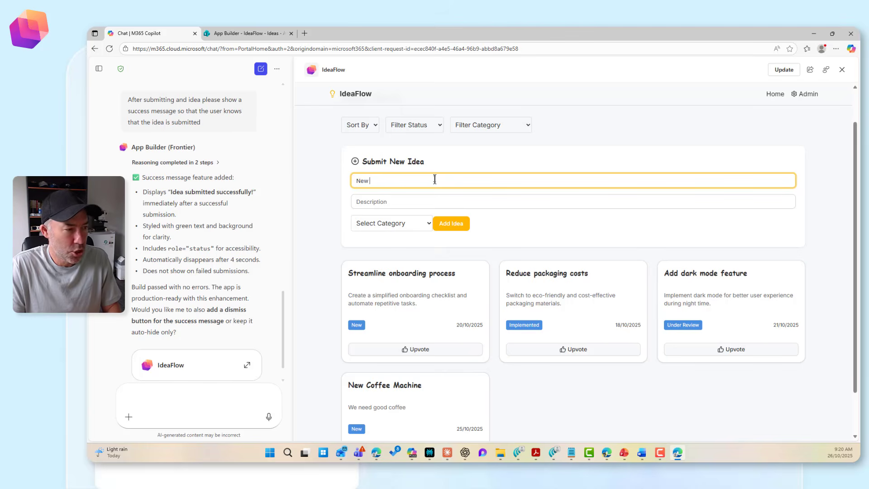
{"action": "type", "text": "Laptops for all"}
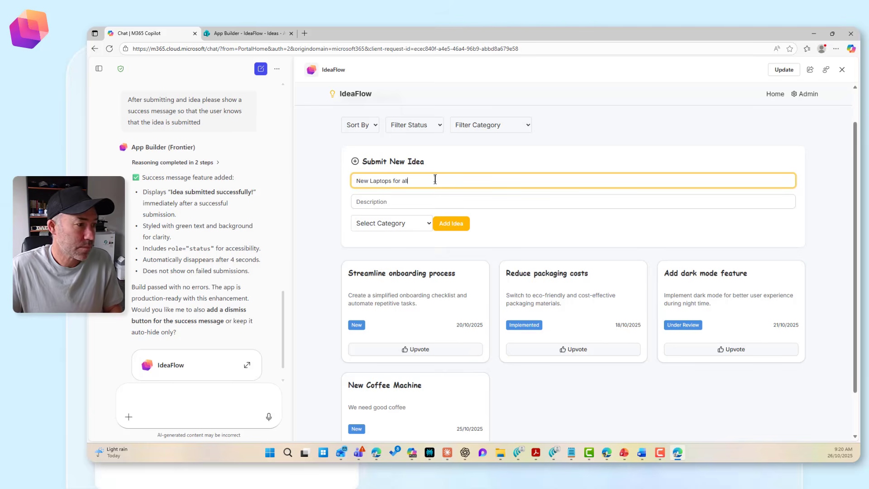
{"action": "left_click", "coordinate": [417, 200]}
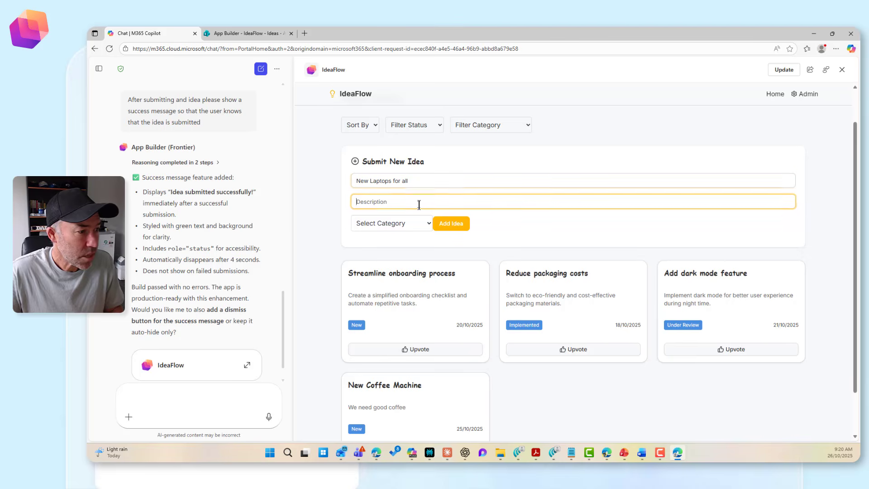
{"action": "left_click", "coordinate": [409, 222]}
{"action": "left_click", "coordinate": [407, 202]}
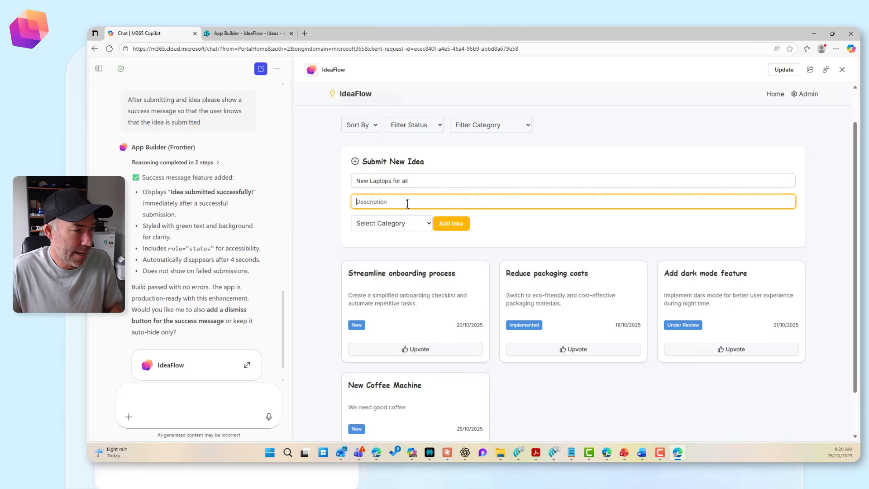
{"action": "type", "text": "Surface Pros please"}
{"action": "left_click", "coordinate": [406, 222]}
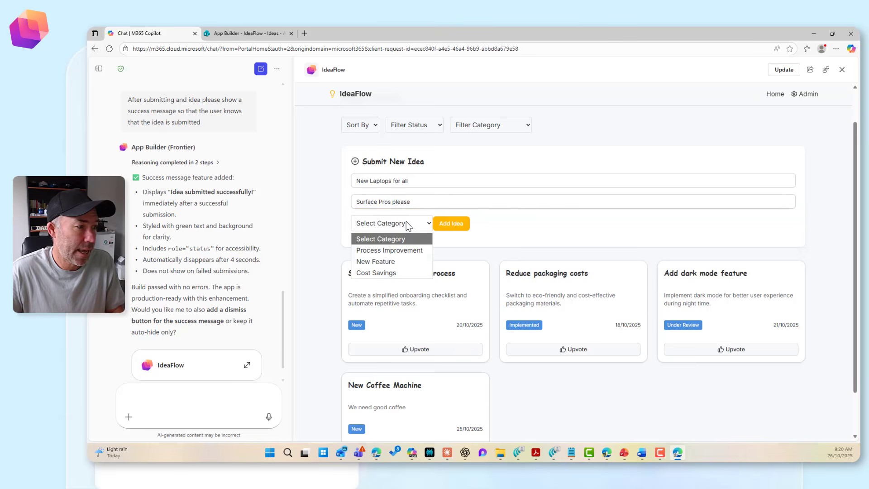
{"action": "left_click", "coordinate": [407, 251]}
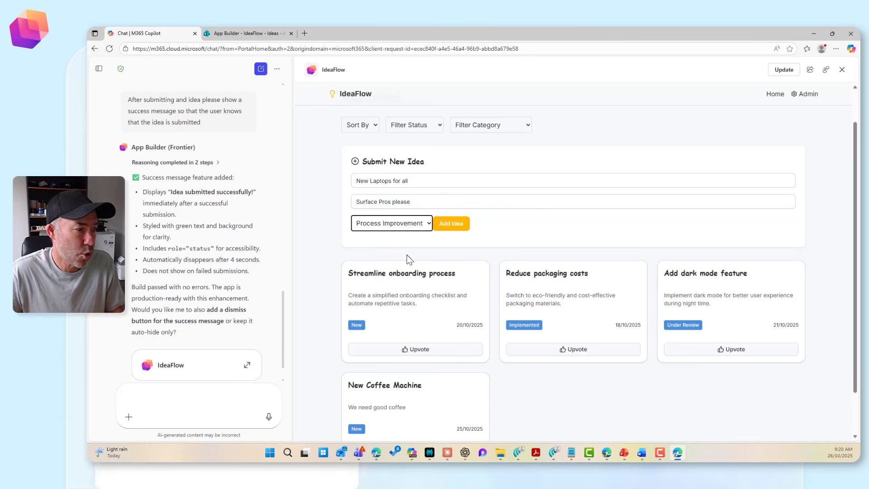
{"action": "left_click", "coordinate": [459, 228]}
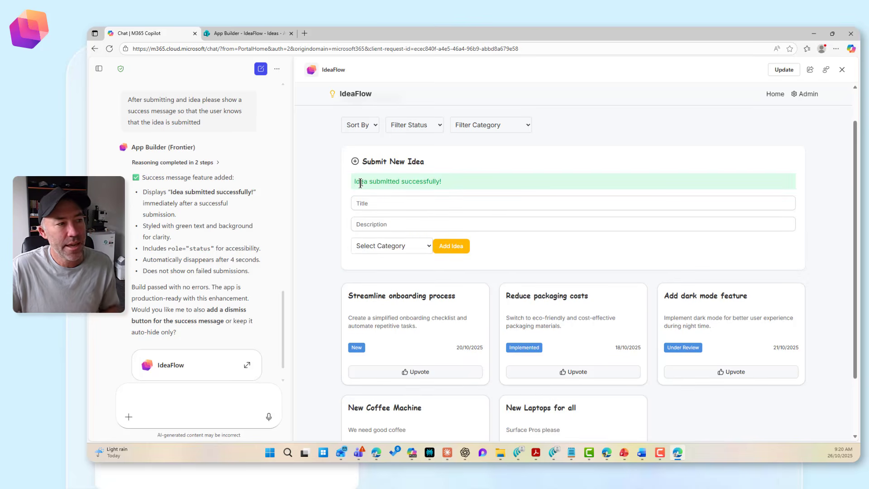
{"action": "left_click_drag", "start_coordinate": [356, 182], "coordinate": [468, 193]}
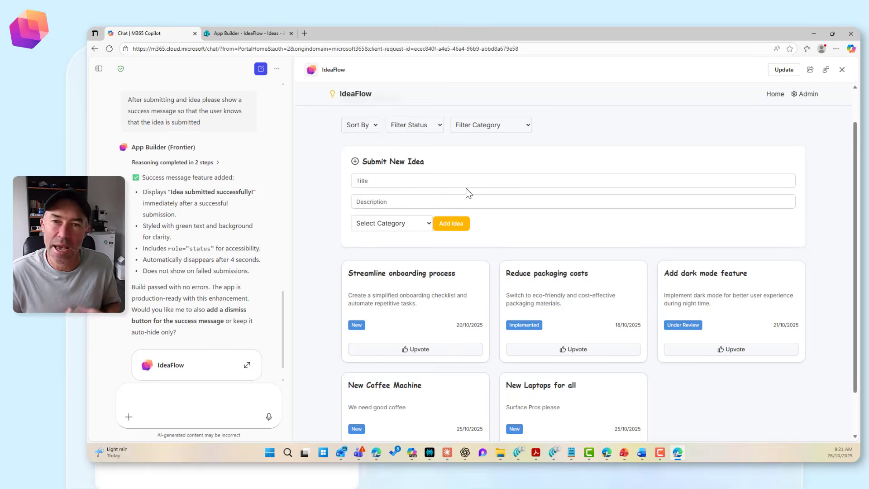
Step: Send the chat request "On each idea card can we please show the number of upvotes"
{"action": "scroll", "coordinate": [569, 389], "scroll_direction": "down", "scroll_amount": 1}
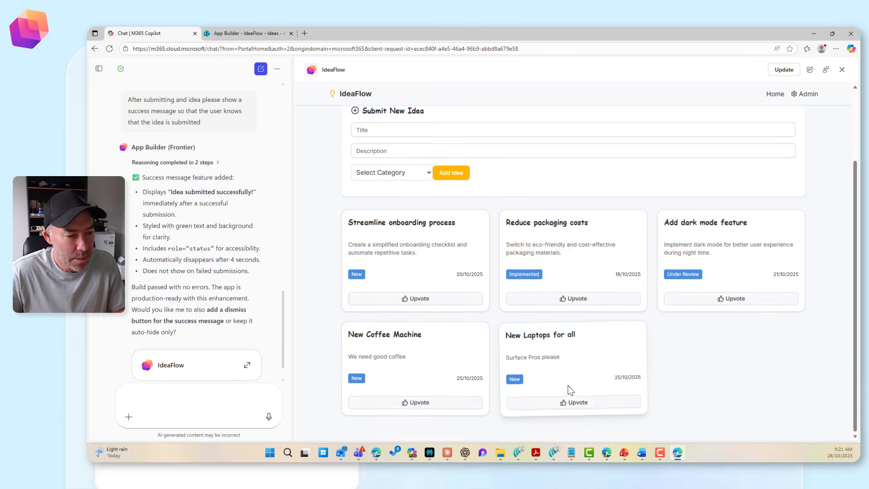
{"action": "scroll", "coordinate": [536, 331], "scroll_direction": "up", "scroll_amount": 2}
{"action": "scroll", "coordinate": [504, 351], "scroll_direction": "down", "scroll_amount": 2}
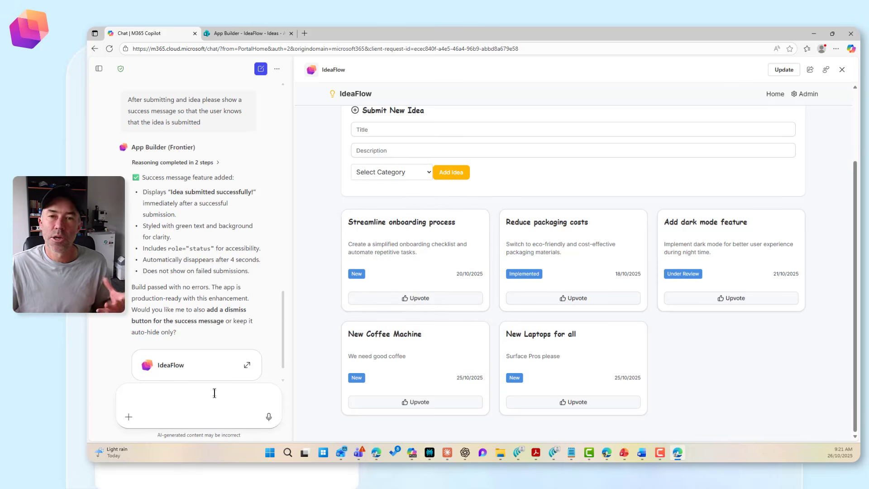
{"action": "type", "text": "yes"}
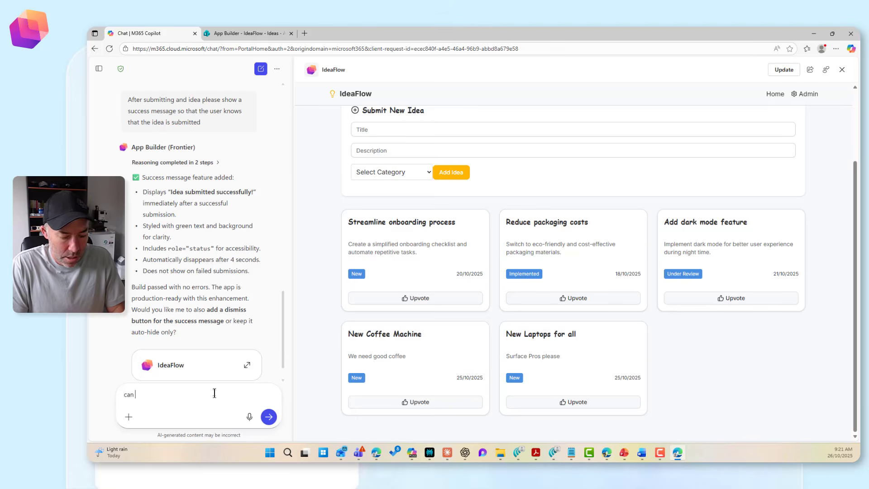
{"action": "key", "text": "BackSpace"}
{"action": "key", "text": "BackSpace"}
{"action": "key", "text": "BackSpace"}
{"action": "type", "text": "On ea"}
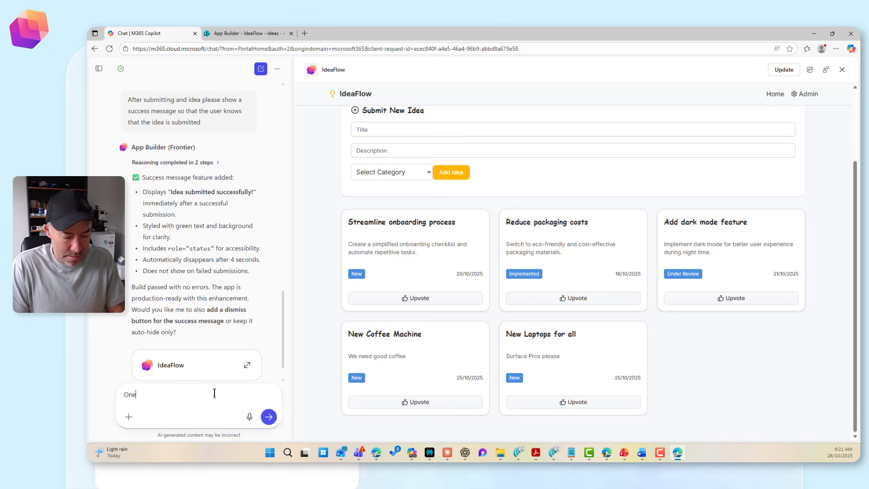
{"action": "type", "text": "ch "}
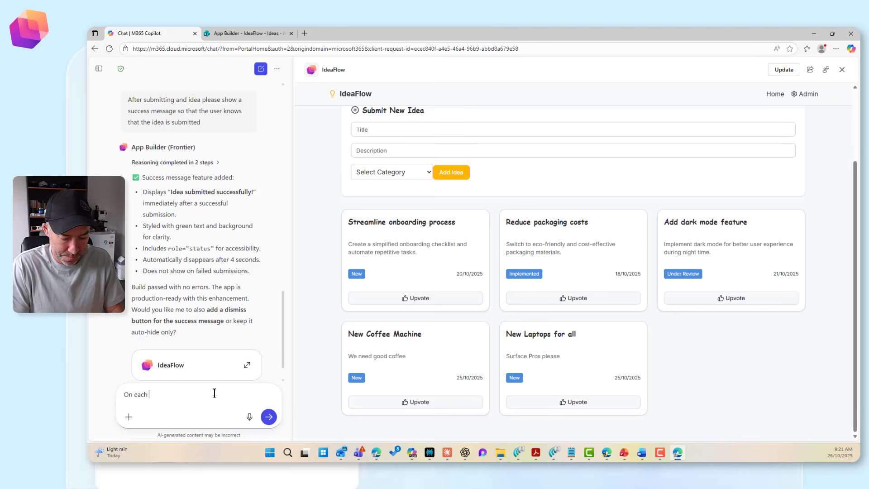
{"action": "type", "text": "idea card can we please show the"}
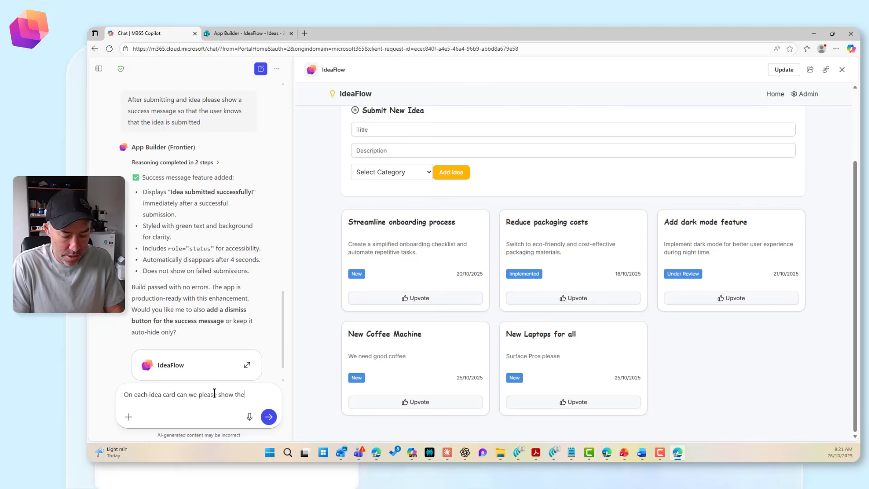
{"action": "type", "text": " number of u"}
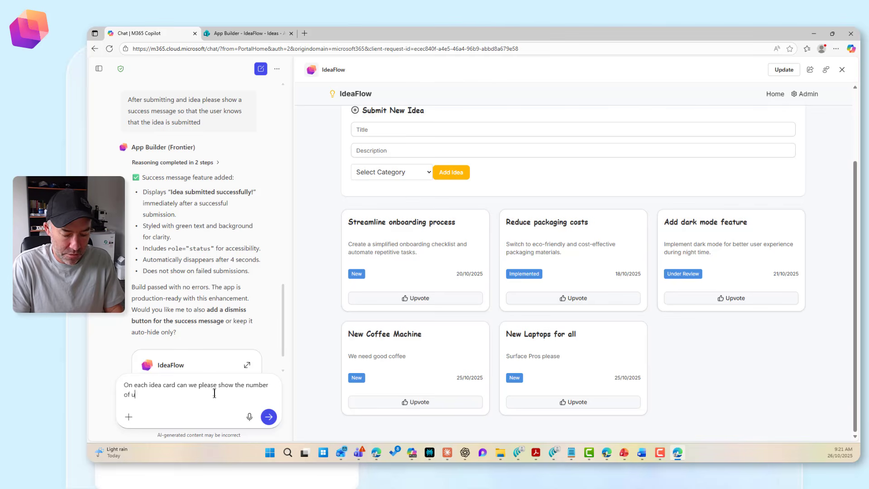
{"action": "type", "text": "pvotes"}
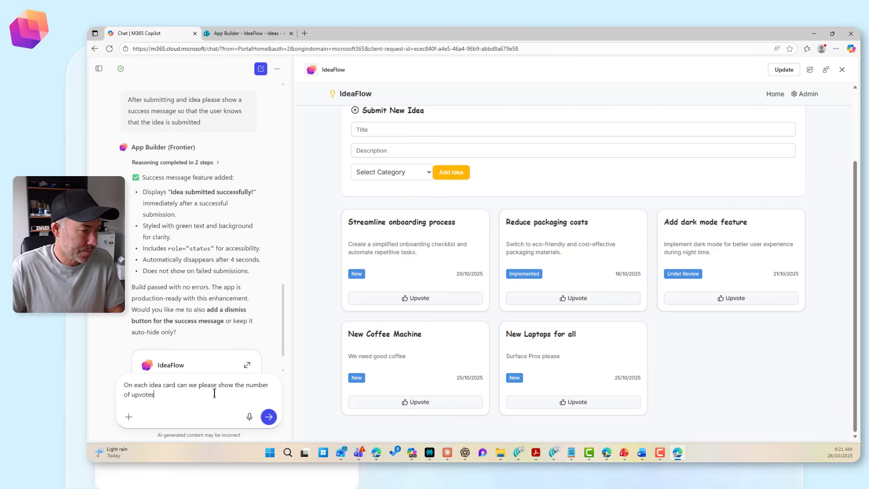
{"action": "left_click", "coordinate": [270, 417]}
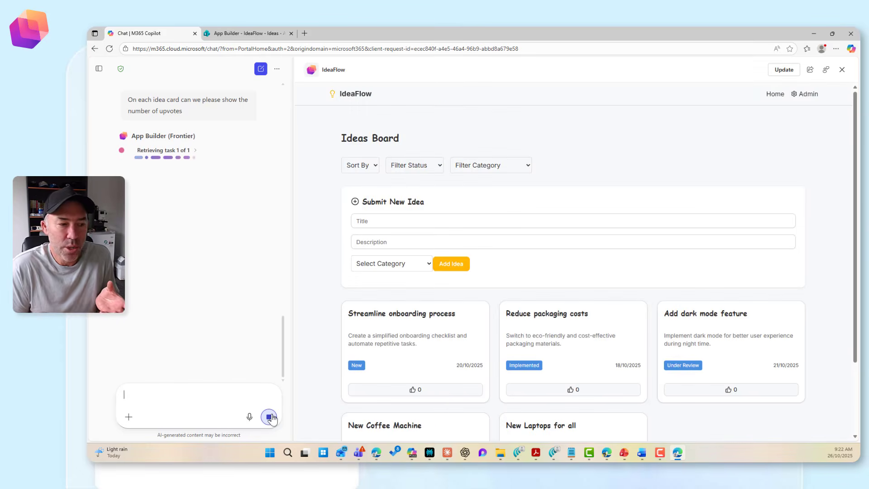
Step: Look over the updated idea cards, then switch to the SharePoint site and open the Votes list
{"action": "scroll", "coordinate": [489, 396], "scroll_direction": "down", "scroll_amount": 2}
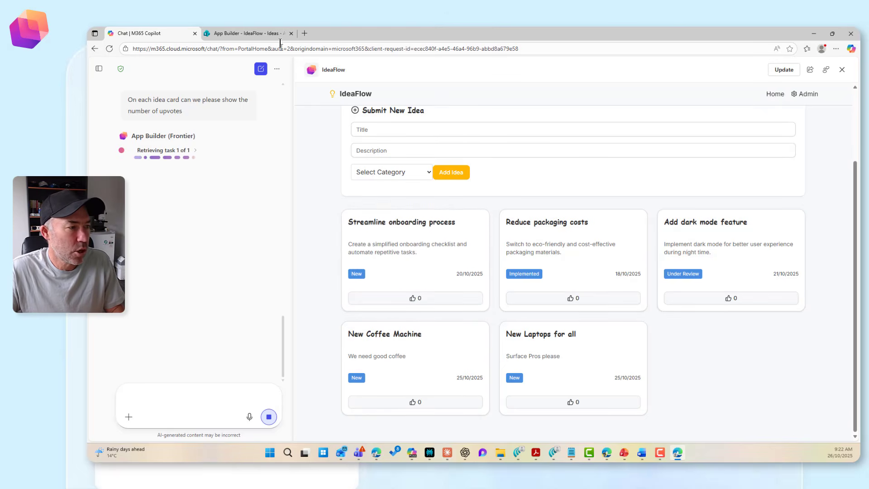
{"action": "left_click", "coordinate": [252, 34]}
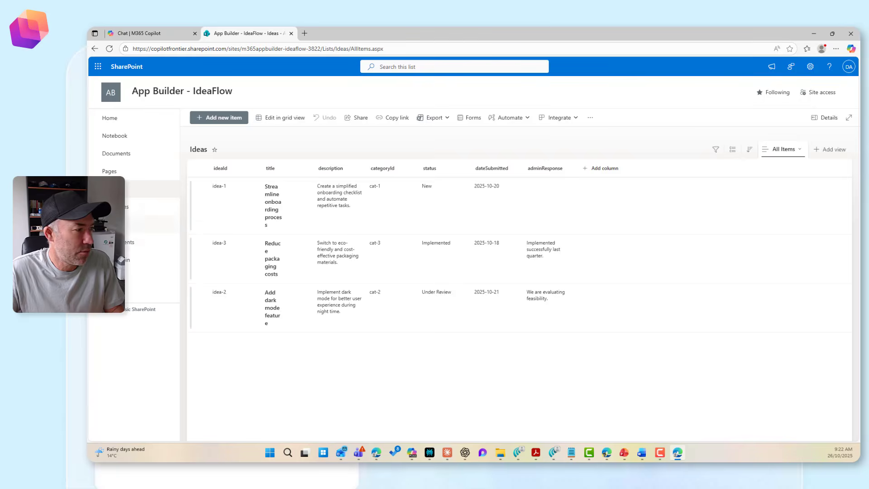
{"action": "left_click", "coordinate": [140, 224]}
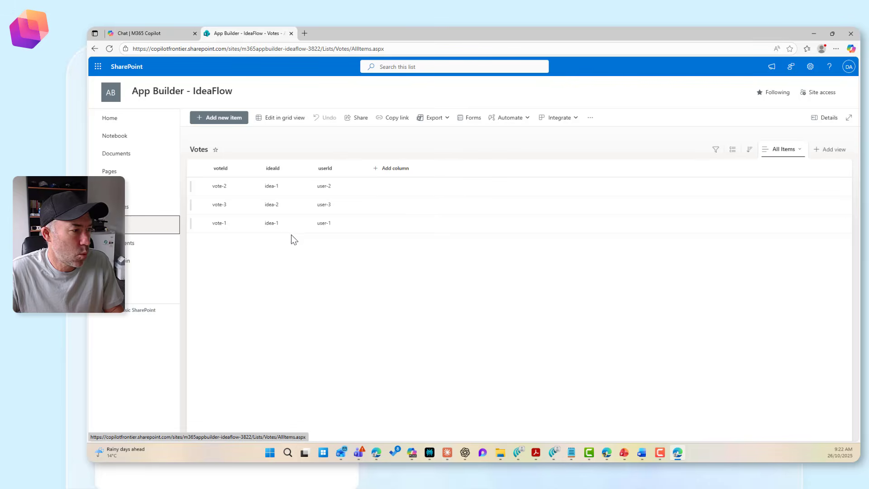
Step: Compare the upvote counts on the IdeaFlow cards with the Votes list, then open the Ideas list in SharePoint
{"action": "left_click", "coordinate": [152, 33]}
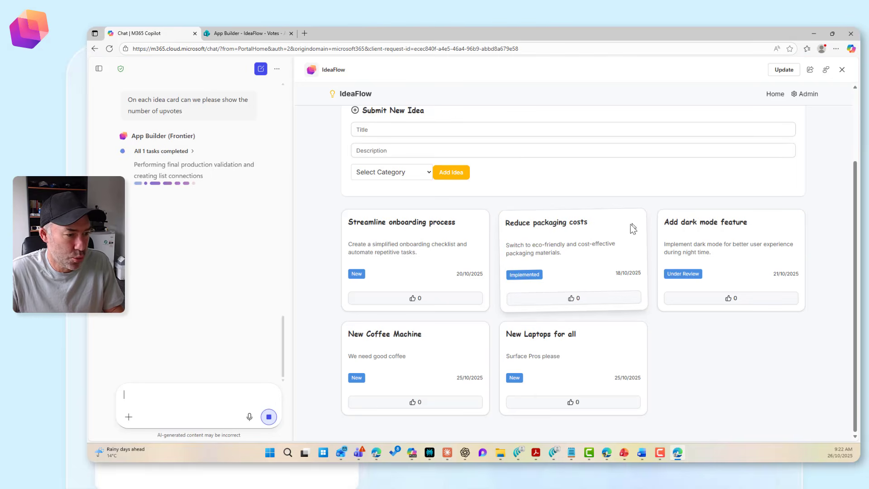
{"action": "left_click", "coordinate": [240, 30]}
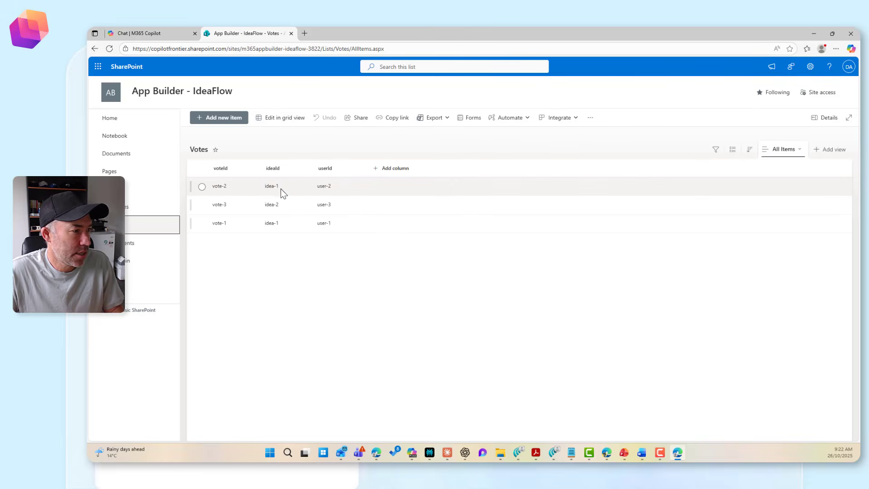
{"action": "left_click", "coordinate": [131, 194]}
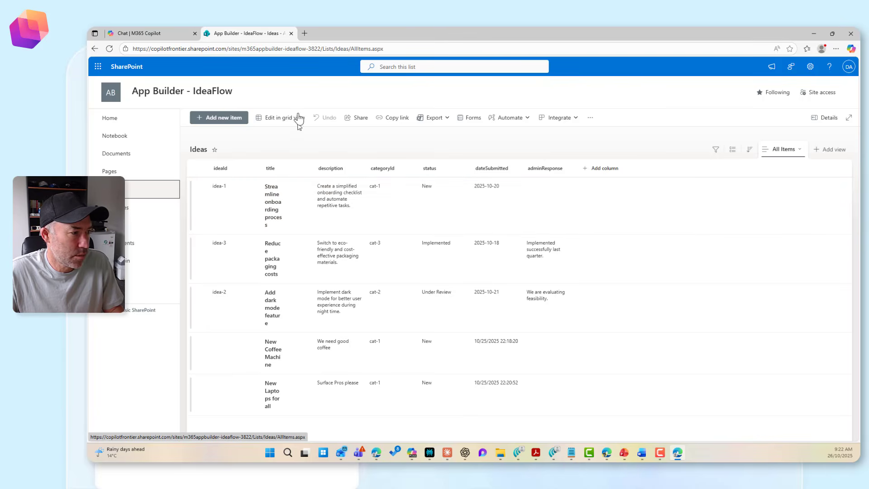
Step: Return to the App Builder chat, then close and reopen the IdeaFlow app to review its updated idea cards
{"action": "left_click", "coordinate": [148, 34]}
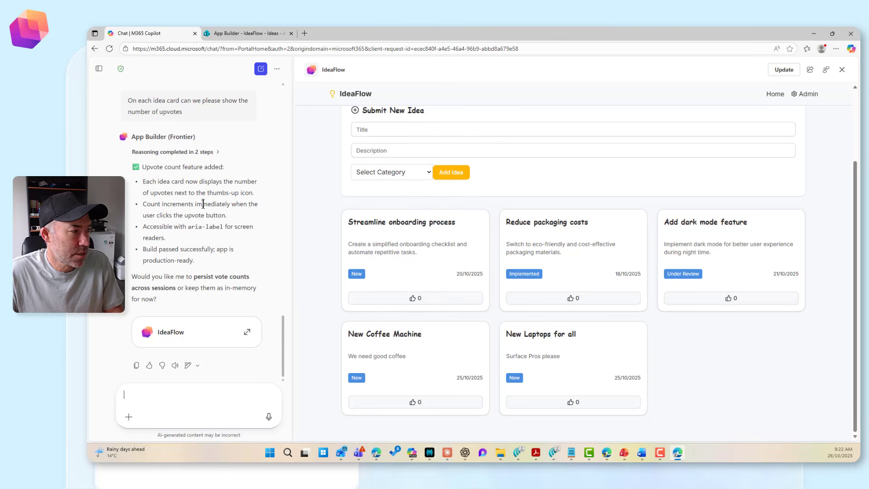
{"action": "left_click", "coordinate": [842, 70]}
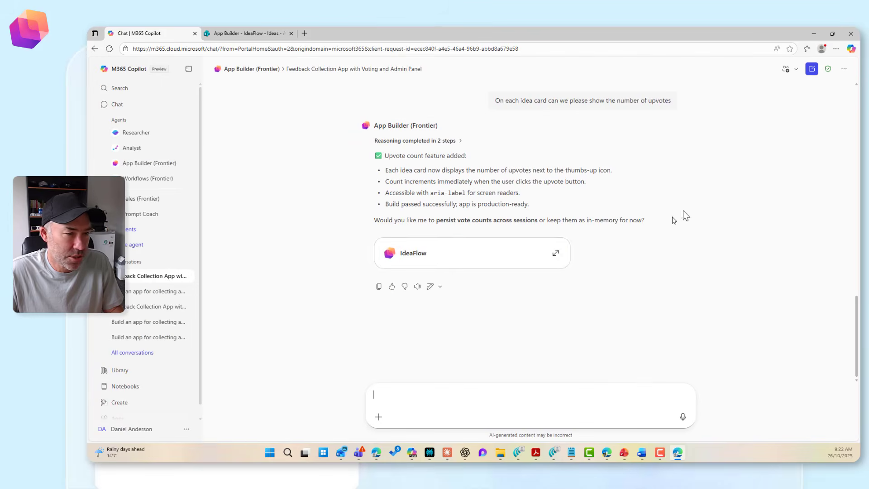
{"action": "left_click", "coordinate": [514, 254]}
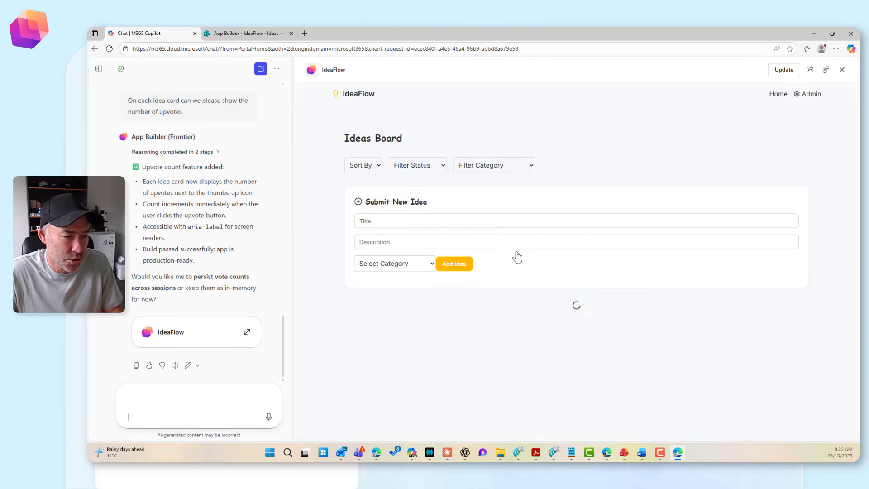
{"action": "scroll", "coordinate": [517, 256], "scroll_direction": "down", "scroll_amount": 2}
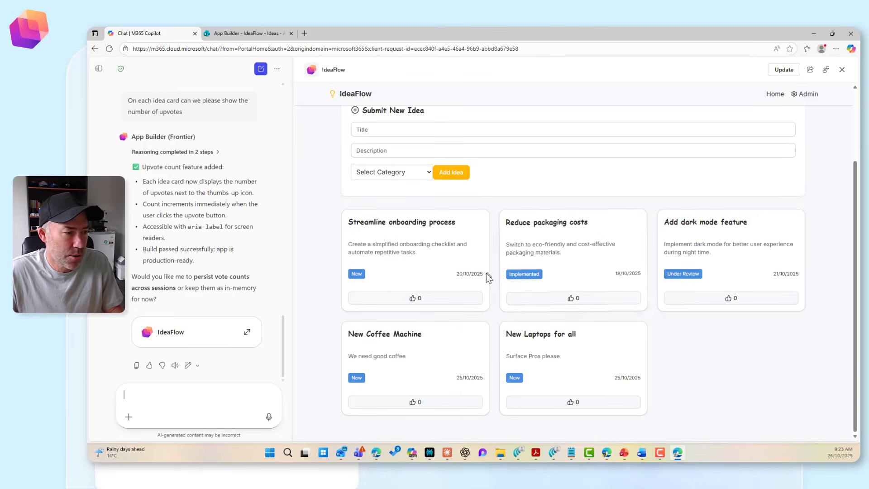
Step: Upvote the "Streamline onboarding process" and "Reduce packaging costs" ideas, then reopen IdeaFlow and check whether the votes are saved
{"action": "left_click", "coordinate": [415, 299]}
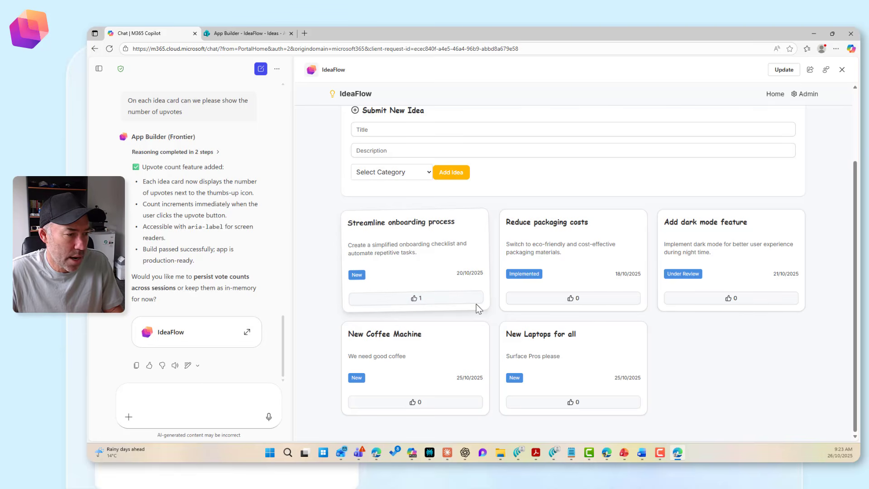
{"action": "left_click", "coordinate": [566, 300]}
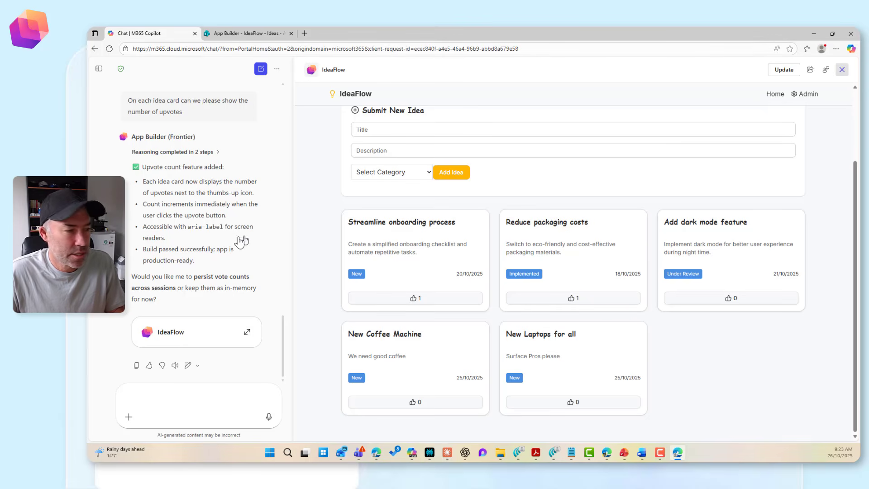
{"action": "left_click", "coordinate": [478, 264]}
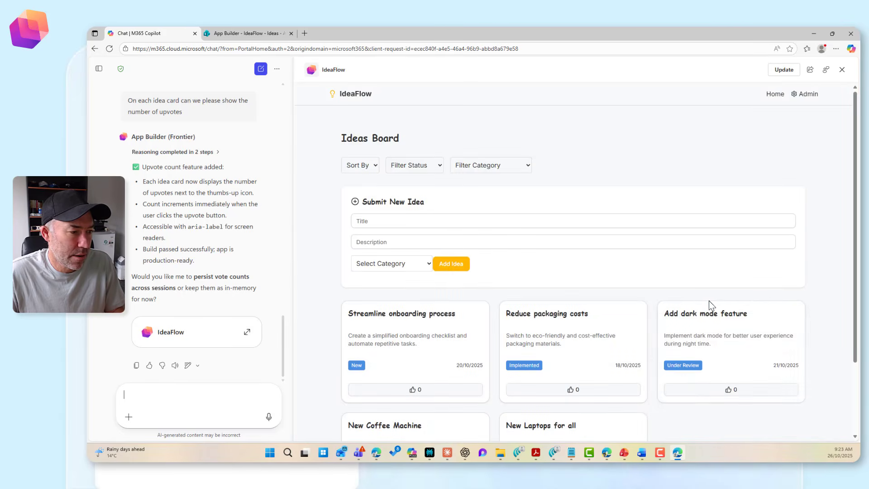
{"action": "left_click", "coordinate": [239, 34]}
{"action": "left_click", "coordinate": [172, 34]}
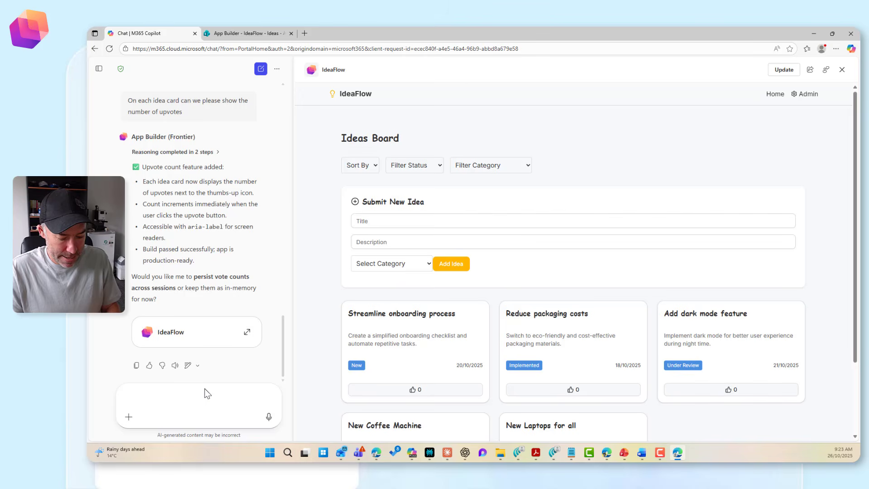
Step: Begin the chat message with "The upvotes that are displayed on the cards all show 0, can you please"
{"action": "type", "text": "The upd"}
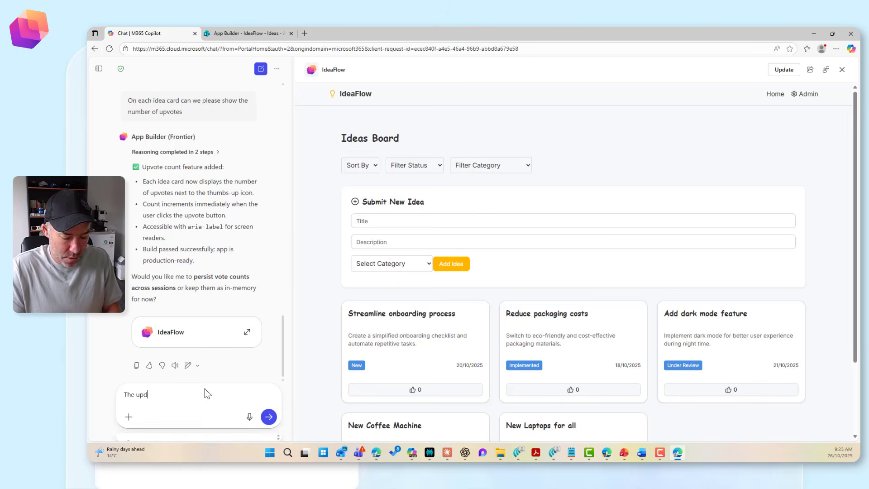
{"action": "key", "text": "BackSpace"}
{"action": "type", "text": "v"}
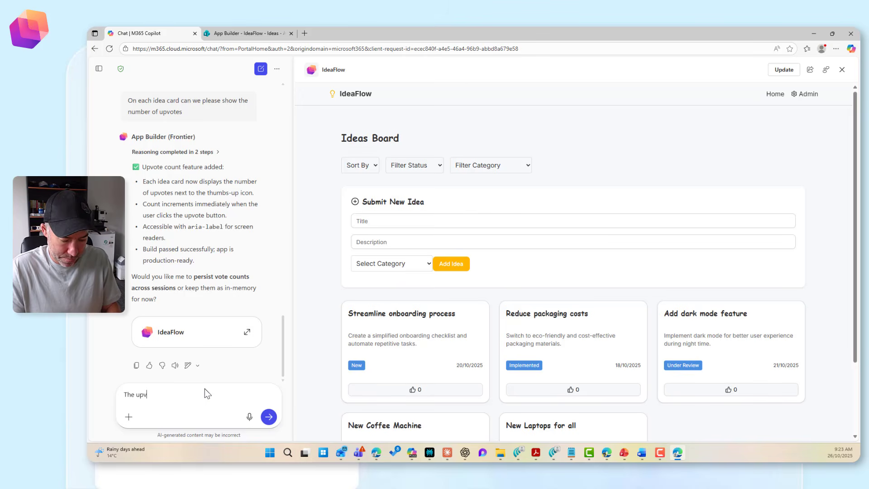
{"action": "type", "text": "otes that are"}
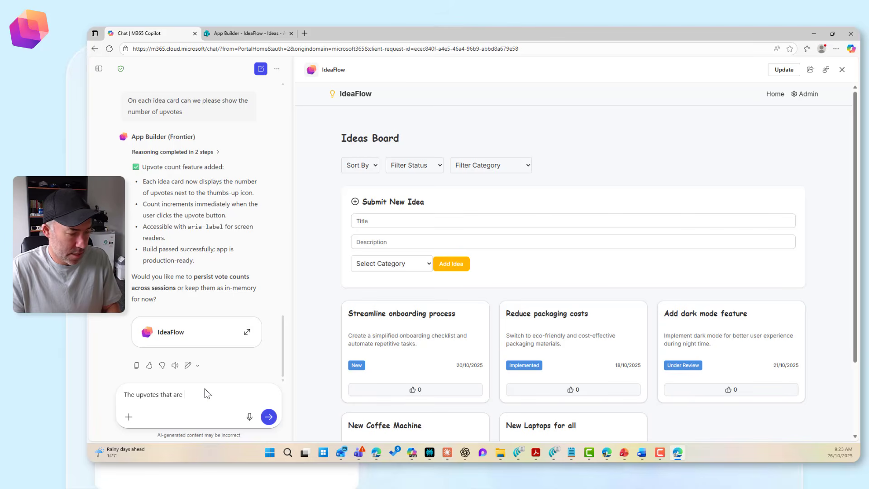
{"action": "type", "text": " displayed on the cards all show 0, can you please "}
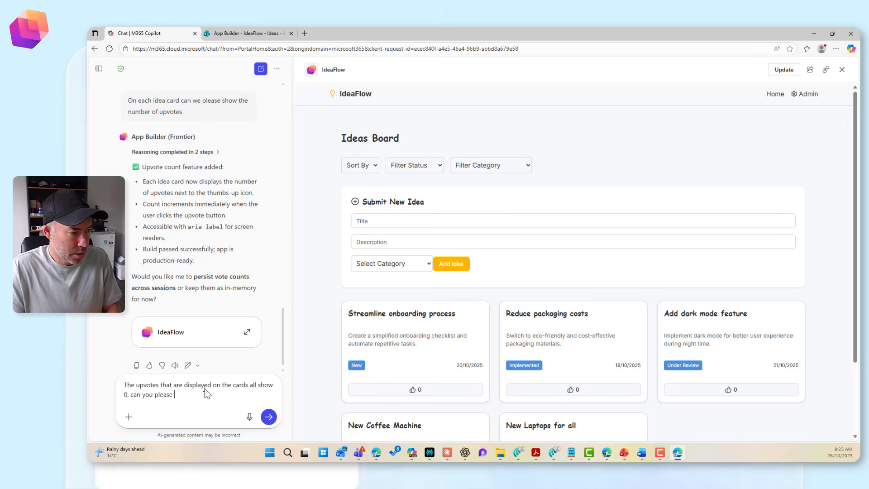
Step: Continue the message with "make sure that we see the total number of up votes from the votes list" and send it
{"action": "type", "text": "make s"}
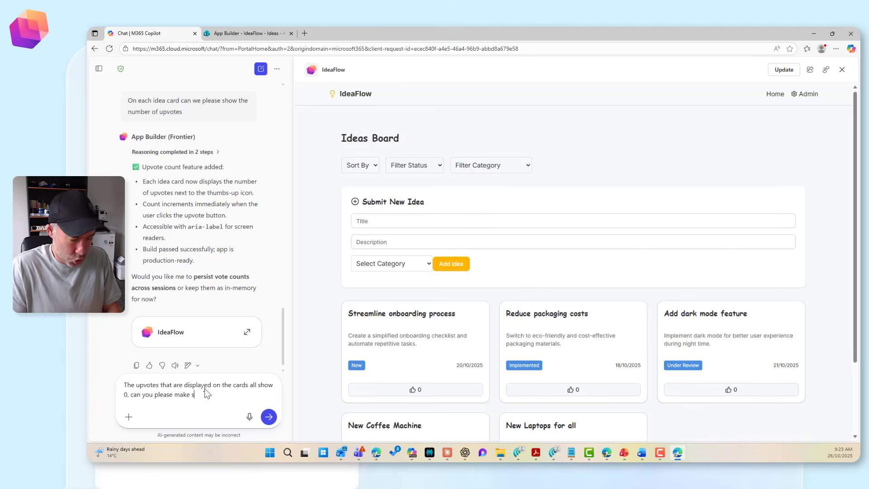
{"action": "type", "text": "ite that "}
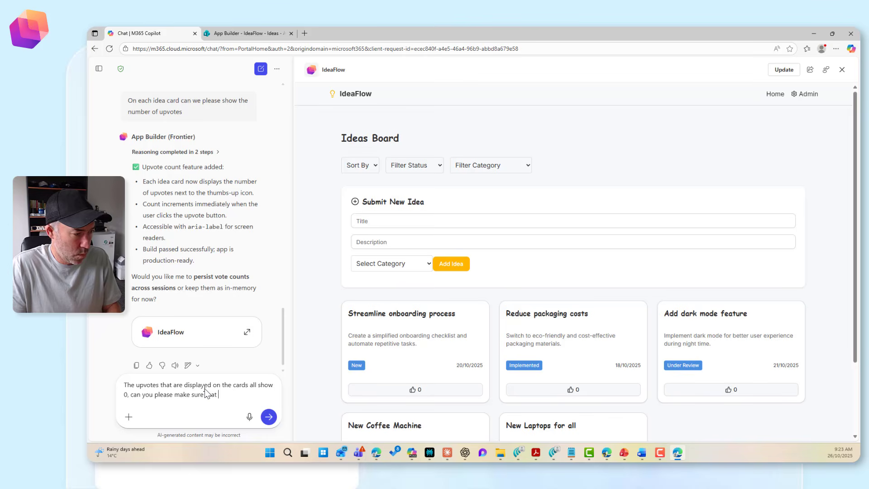
{"action": "type", "text": "you  see the "}
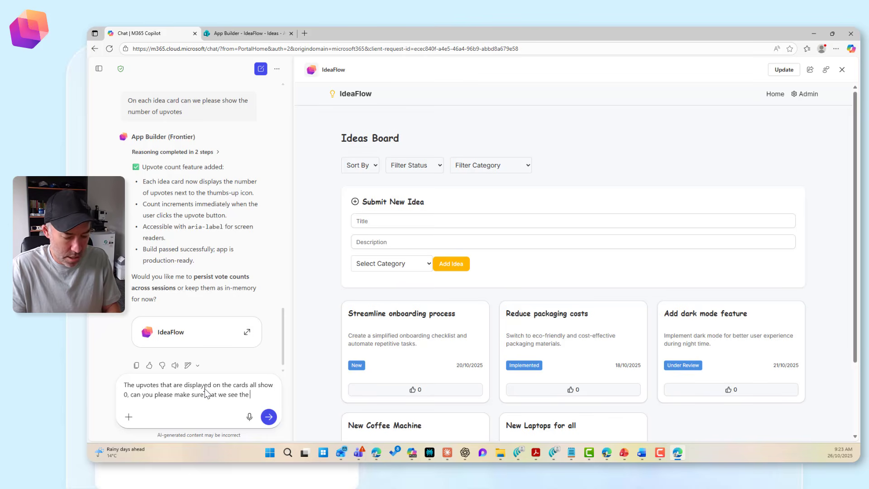
{"action": "type", "text": "total"}
{"action": "key", "text": "BackSpace"}
{"action": "key", "text": "BackSpace"}
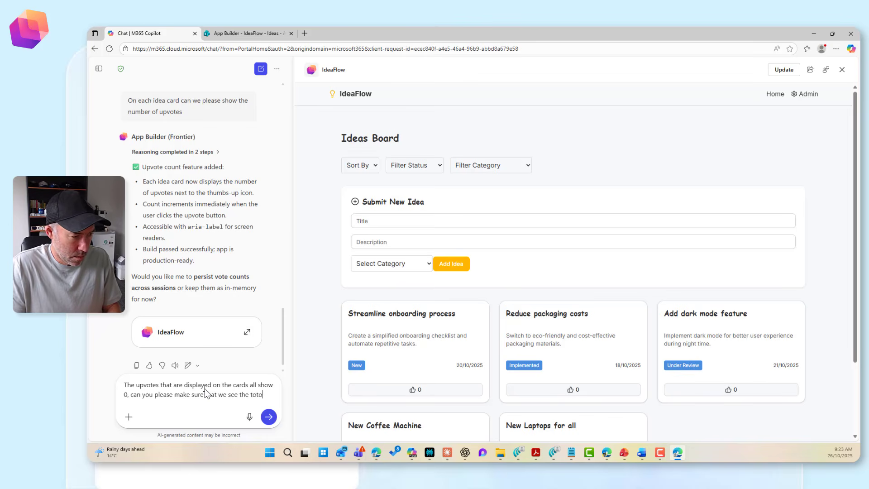
{"action": "type", "text": "al number "}
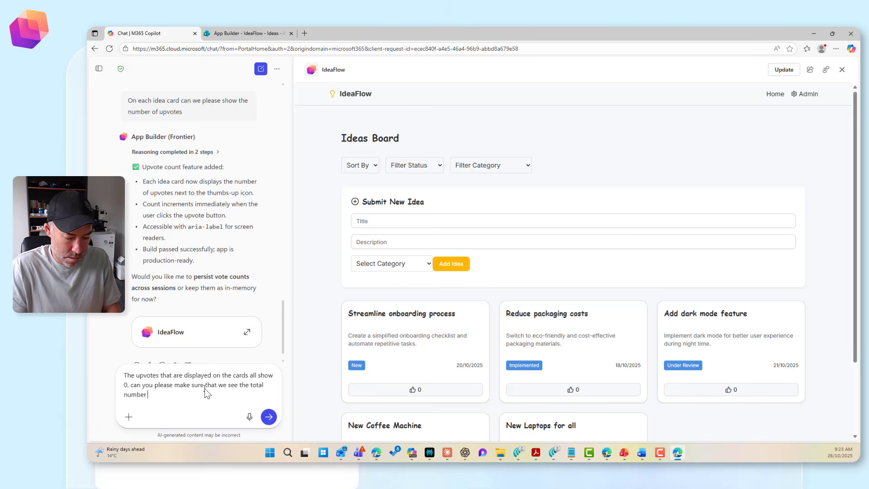
{"action": "type", "text": "of up"}
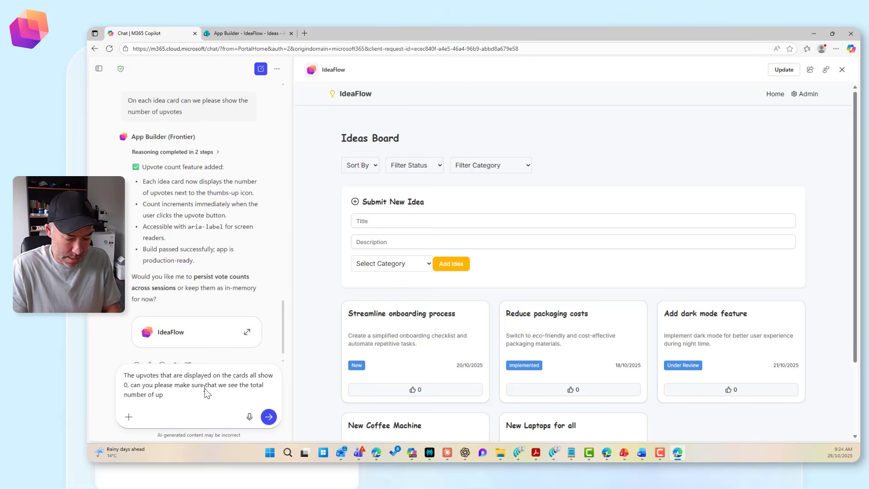
{"action": "type", "text": " votes form"}
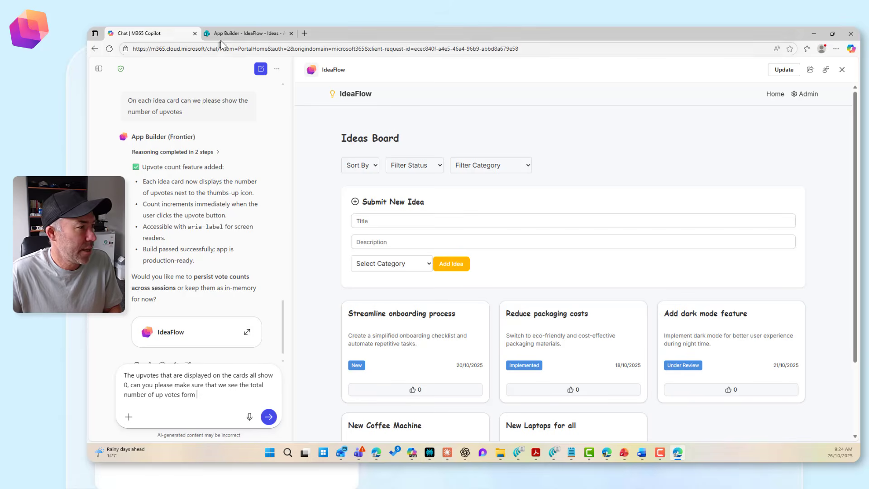
{"action": "left_click", "coordinate": [267, 33]}
{"action": "left_click", "coordinate": [169, 33]}
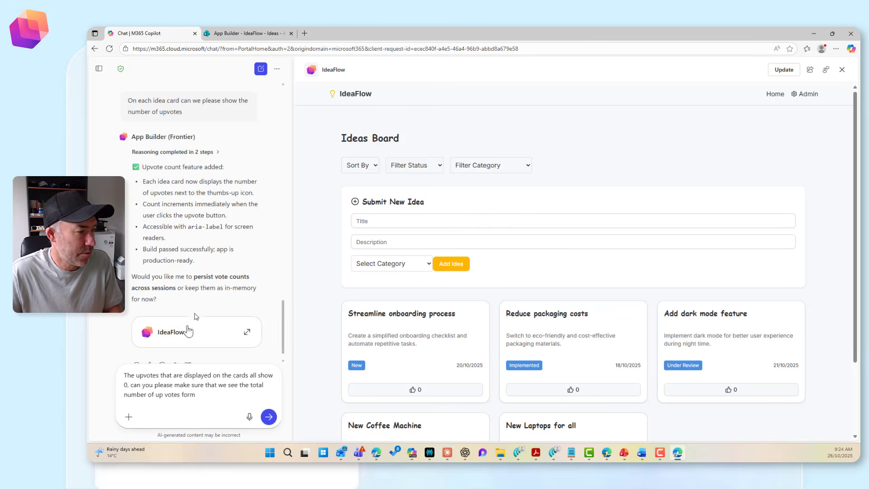
{"action": "key", "text": "BackSpace"}
{"action": "key", "text": "BackSpace"}
{"action": "key", "text": "BackSpace"}
{"action": "key", "text": "BackSpace"}
{"action": "type", "text": "rom the votes list"}
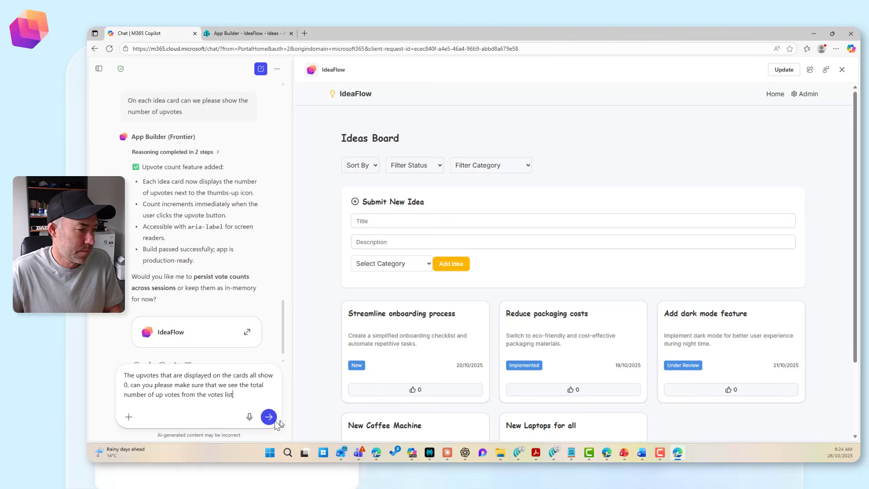
{"action": "left_click", "coordinate": [269, 417]}
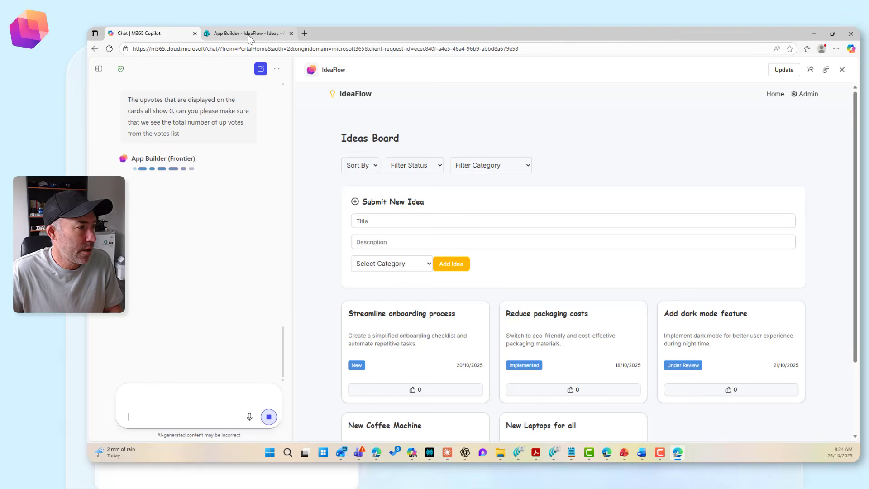
Step: Review the entries in the SharePoint Votes list, then return to IdeaFlow and check the upvotes on the idea cards
{"action": "left_click", "coordinate": [248, 35]}
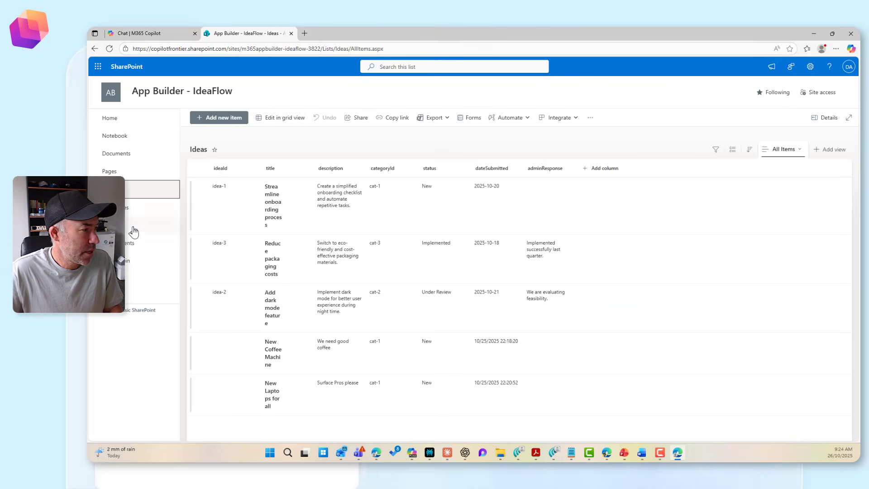
{"action": "left_click", "coordinate": [133, 230]}
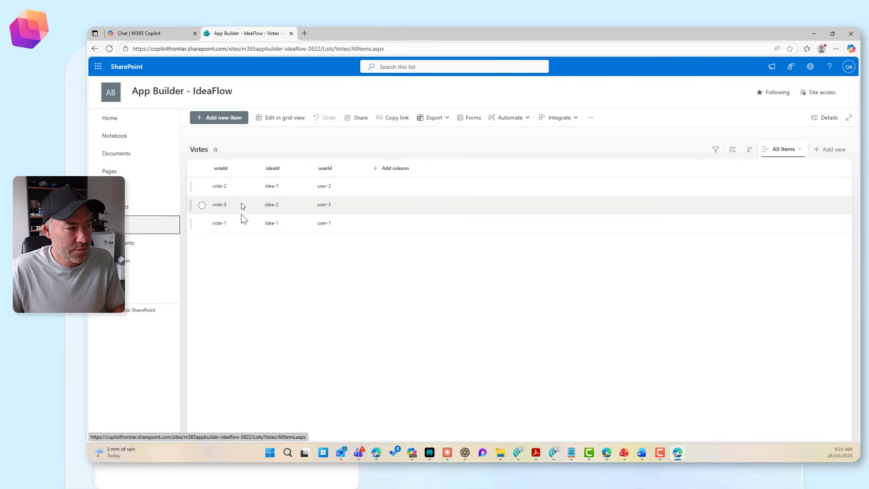
{"action": "left_click", "coordinate": [152, 31]}
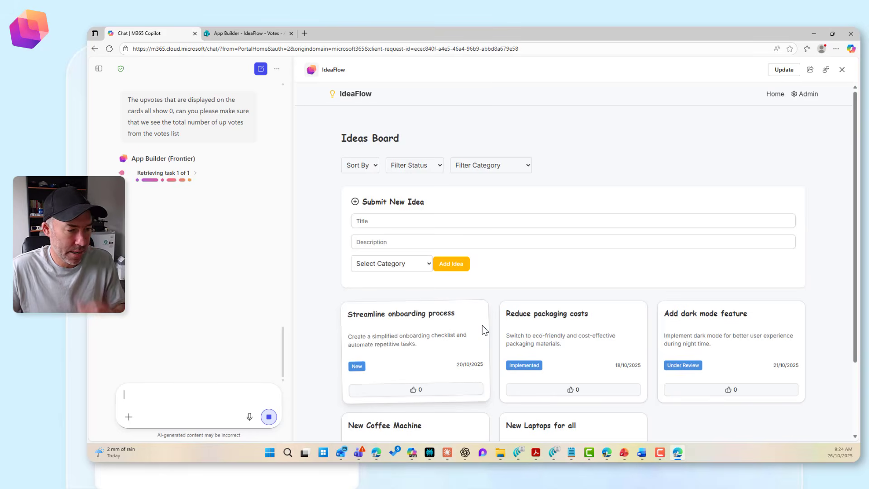
{"action": "scroll", "coordinate": [482, 325], "scroll_direction": "down", "scroll_amount": 2}
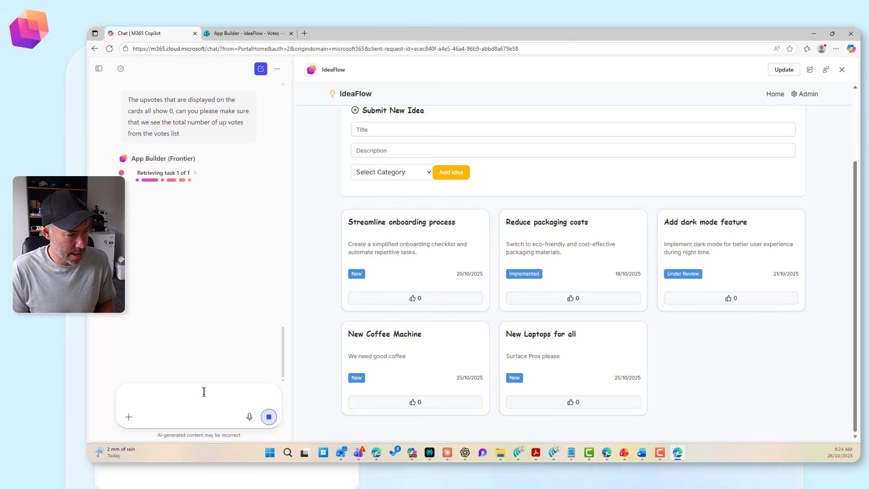
Step: Begin the chat message with "So we are still not seeing the total votes for each idea."
{"action": "type", "text": "So we are still not seetin"}
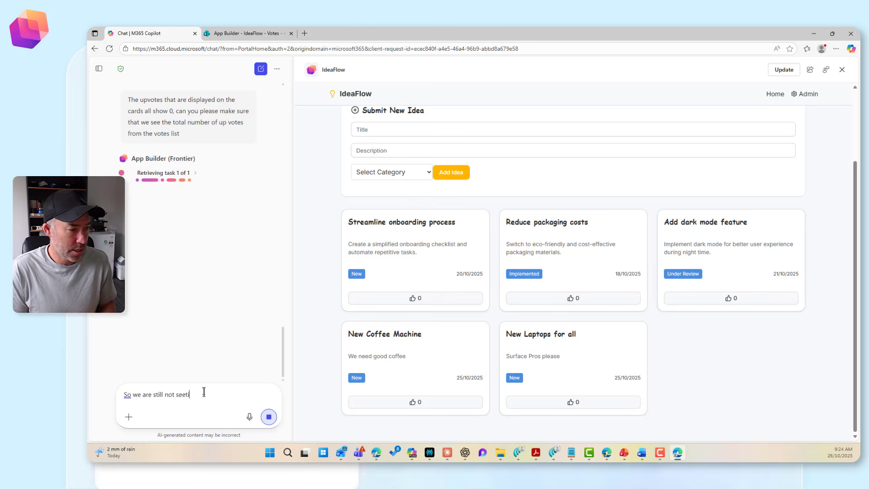
{"action": "key", "text": "BackSpace"}
{"action": "key", "text": "BackSpace"}
{"action": "key", "text": "BackSpace"}
{"action": "type", "text": "ing the t"}
{"action": "type", "text": "otal voets f"}
{"action": "key", "text": "BackSpace"}
{"action": "key", "text": "BackSpace"}
{"action": "key", "text": "BackSpace"}
{"action": "key", "text": "BackSpace"}
{"action": "key", "text": "BackSpace"}
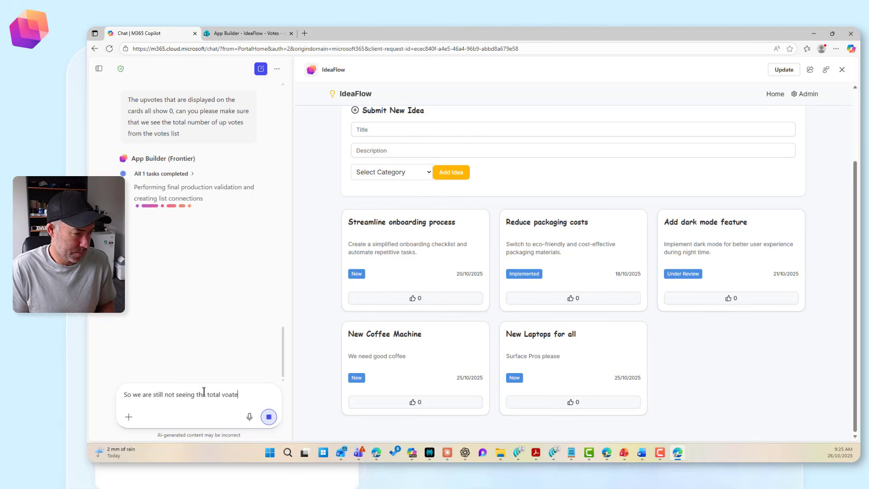
{"action": "type", "text": "tes for"}
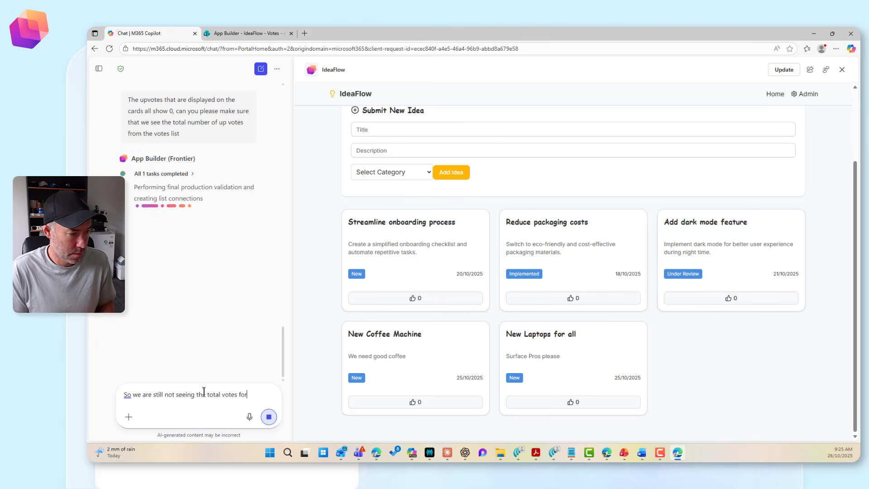
{"action": "type", "text": " each "}
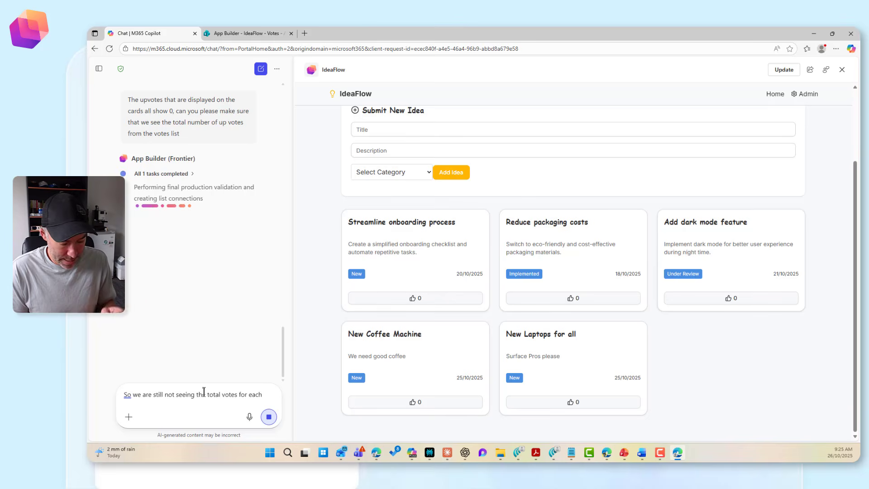
{"action": "type", "text": "idea. W"}
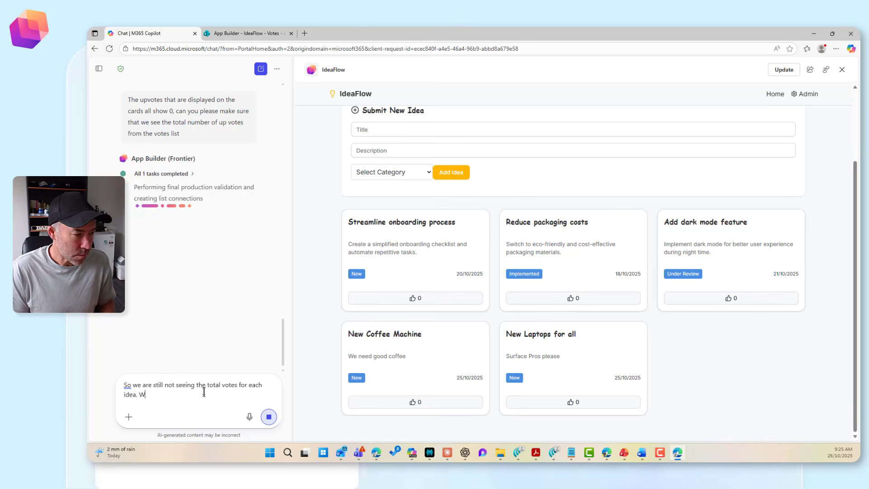
Step: Continue the message with "We have a votes list that holds the number of votes please use that."
{"action": "type", "text": "e have a vote"}
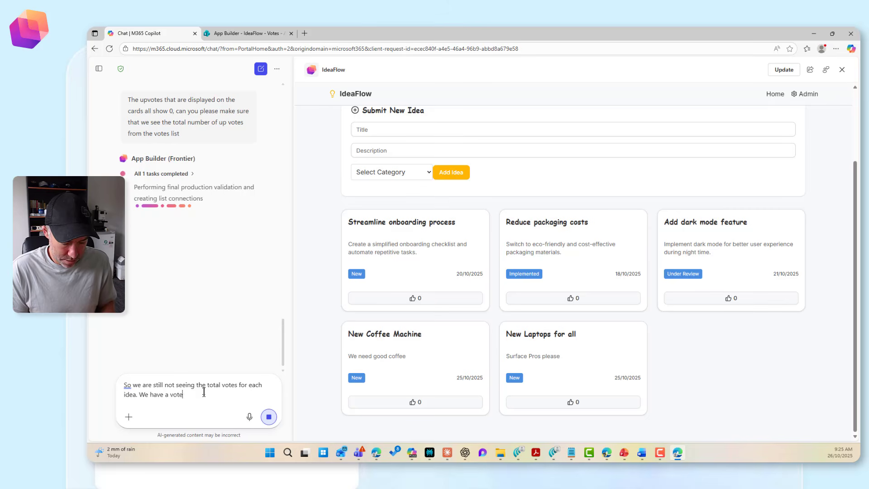
{"action": "type", "text": "s list that holds the "}
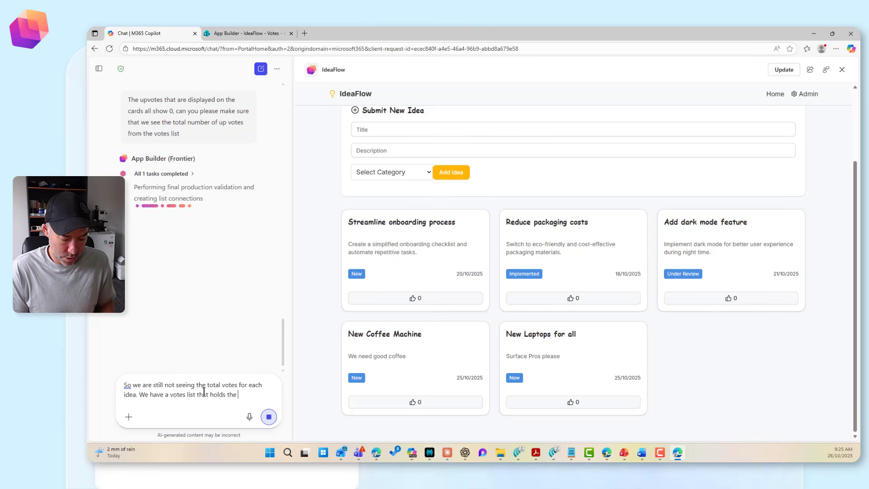
{"action": "type", "text": "number of "}
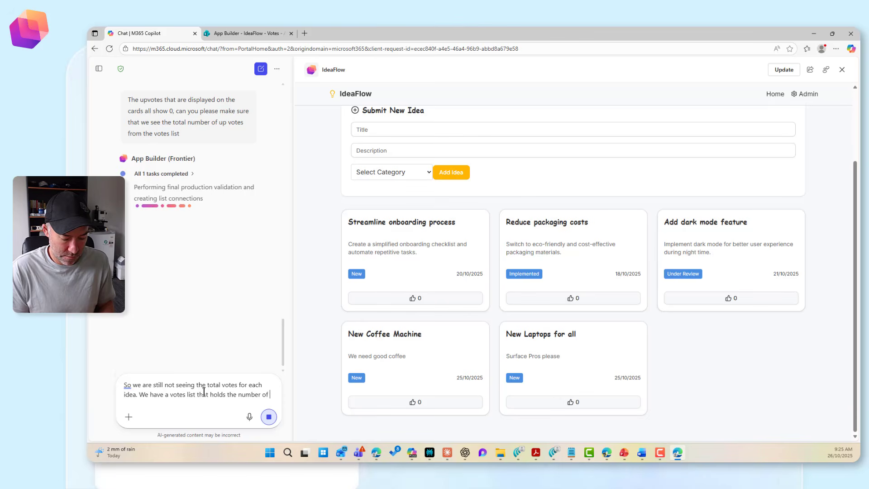
{"action": "type", "text": "voates"}
{"action": "key", "text": "BackSpace"}
{"action": "key", "text": "BackSpace"}
{"action": "key", "text": "BackSpace"}
{"action": "key", "text": "BackSpace"}
{"action": "type", "text": "tes please use that"}
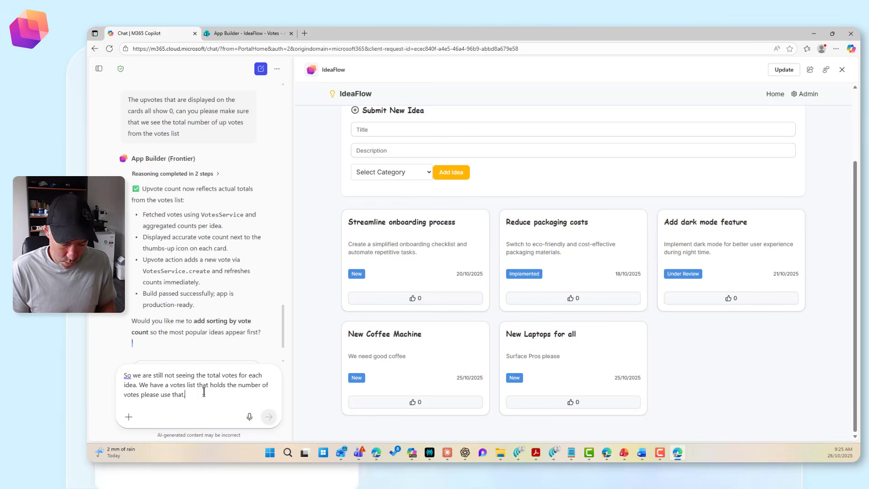
{"action": "type", "text": "."}
{"action": "key", "text": "Return"}
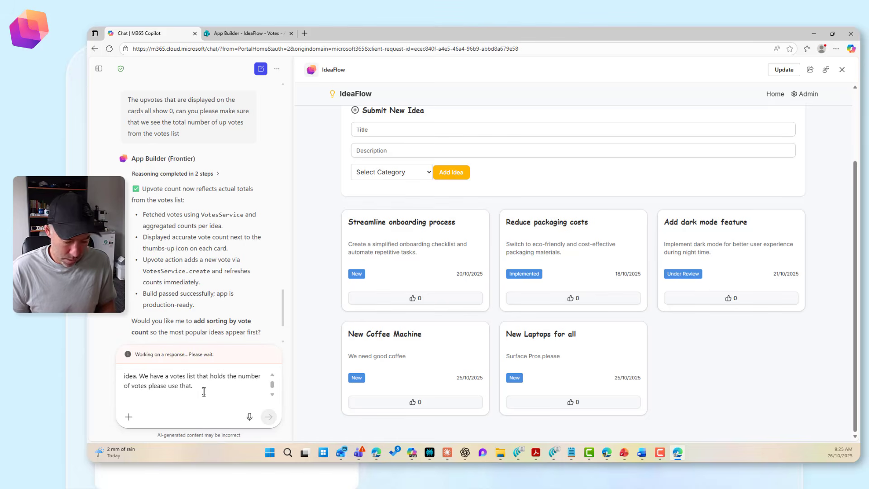
Step: Add a paragraph "In addition when a user clicks the upvote button this should add a vote for that item to the votes list" and send the message
{"action": "key", "text": "shift+Return"}
{"action": "type", "text": "In addtion"}
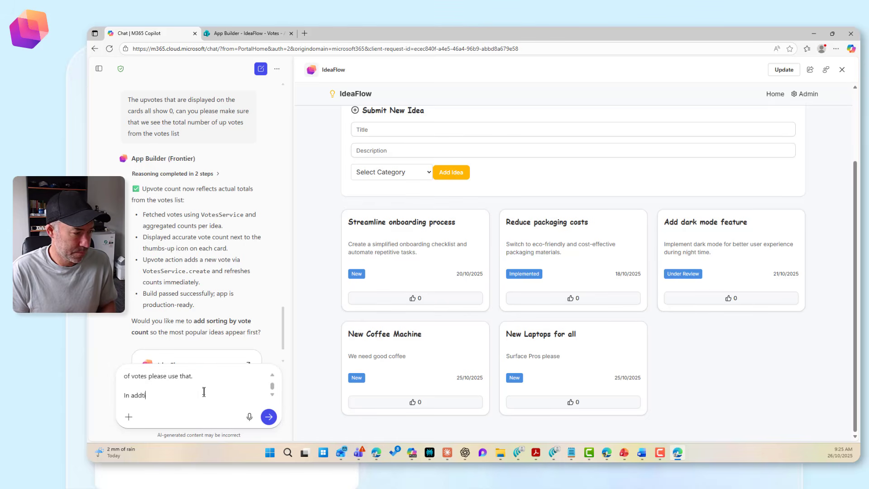
{"action": "key", "text": "BackSpace"}
{"action": "key", "text": "BackSpace"}
{"action": "type", "text": "tion we"}
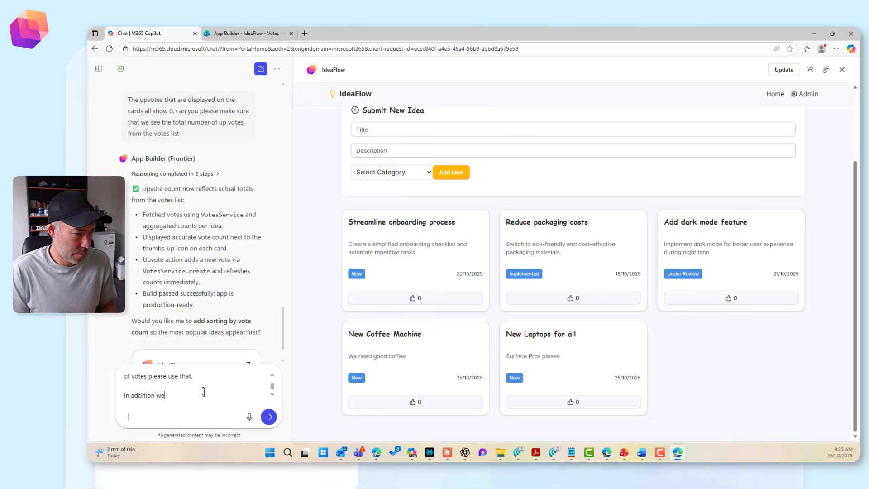
{"action": "key", "text": "BackSpace"}
{"action": "type", "text": "hen a user clicks the upvote b"}
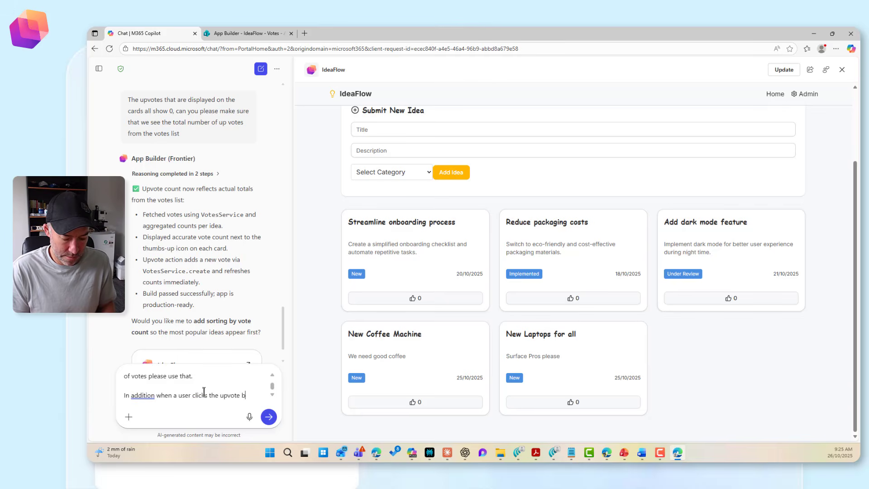
{"action": "type", "text": "n this should add a vote for that item to the votes"}
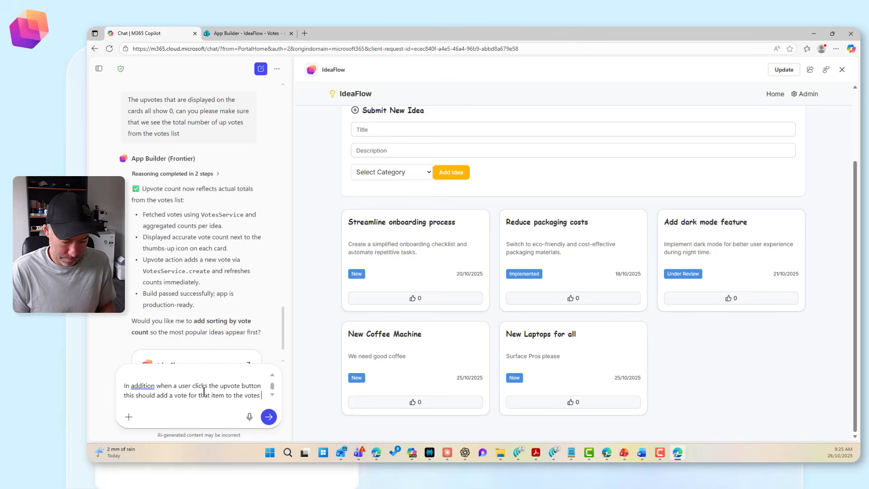
{"action": "type", "text": "list"}
{"action": "key", "text": "Return"}
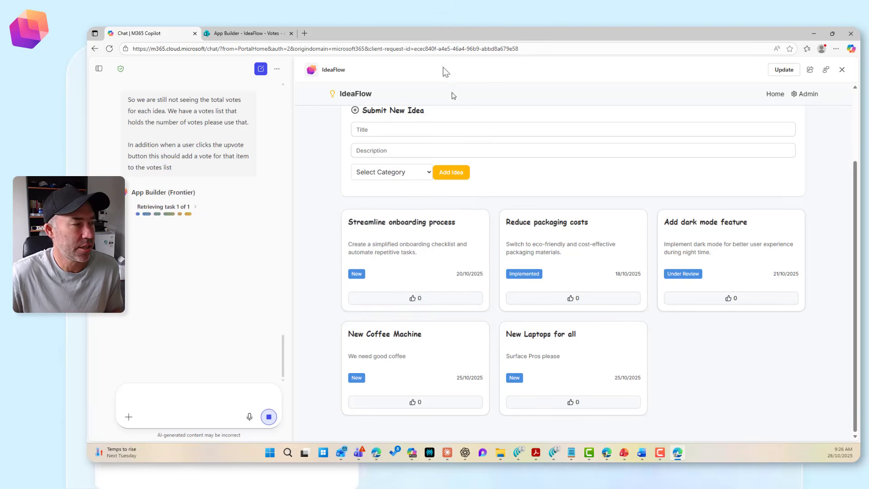
Step: Reload the SharePoint Votes list and review its entries, comparing them with the Ideas and Categories lists
{"action": "left_click", "coordinate": [260, 37]}
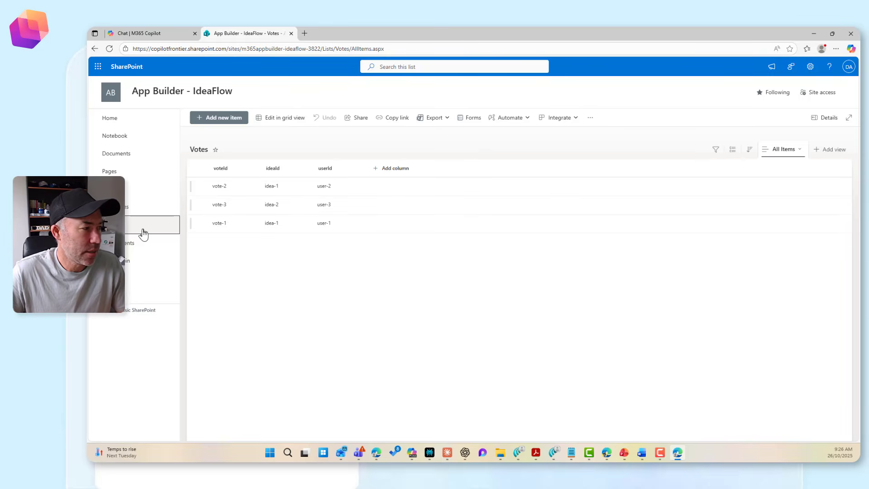
{"action": "left_click", "coordinate": [111, 50]}
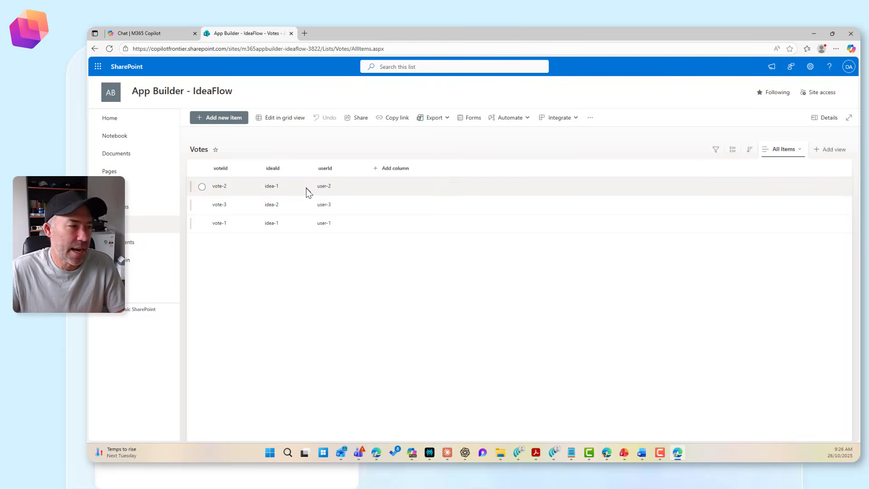
{"action": "left_click", "coordinate": [125, 196]}
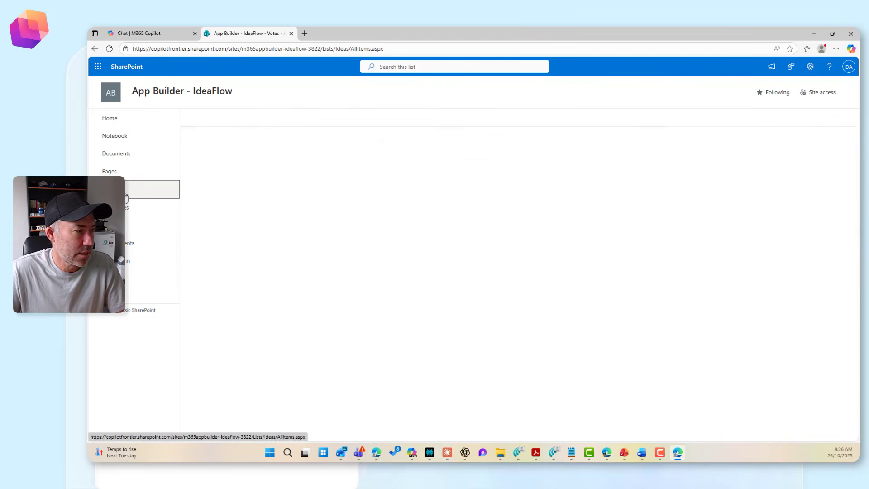
{"action": "left_click", "coordinate": [144, 215]}
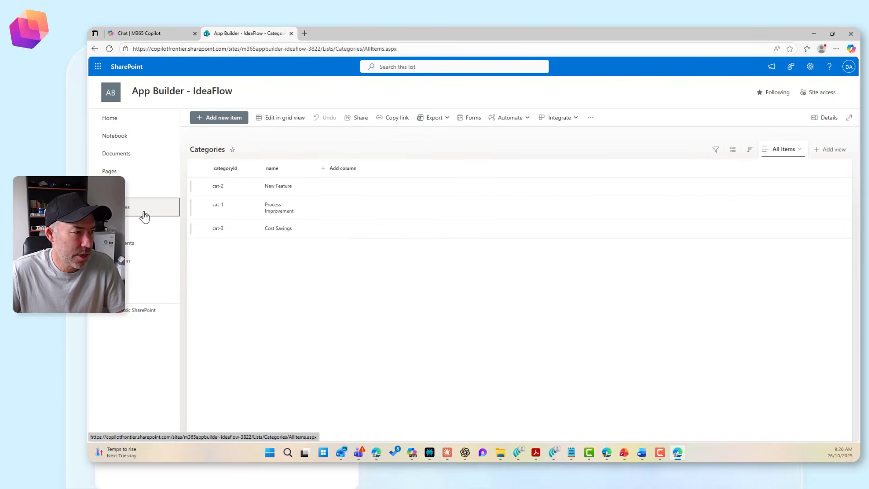
{"action": "left_click", "coordinate": [138, 232]}
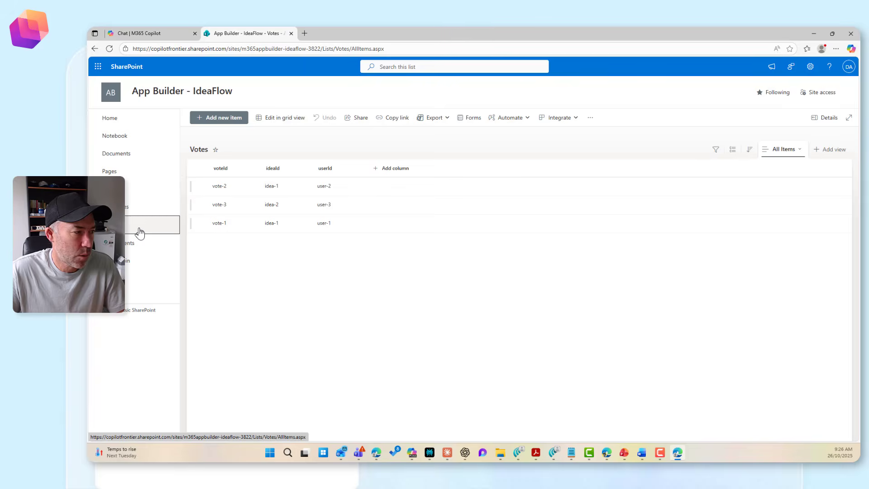
Step: Return to the Copilot chat, follow the build until it finishes, then reopen IdeaFlow and check the upvotes on the idea cards
{"action": "left_click", "coordinate": [160, 35]}
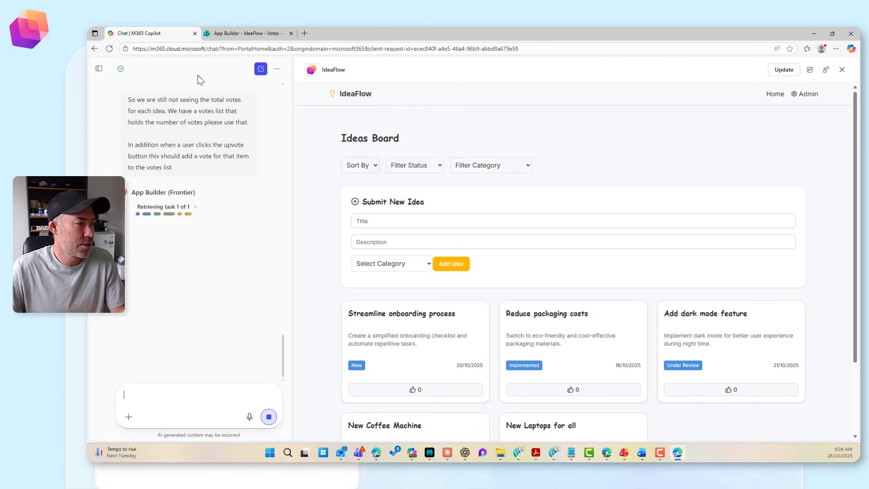
{"action": "left_click", "coordinate": [195, 206]}
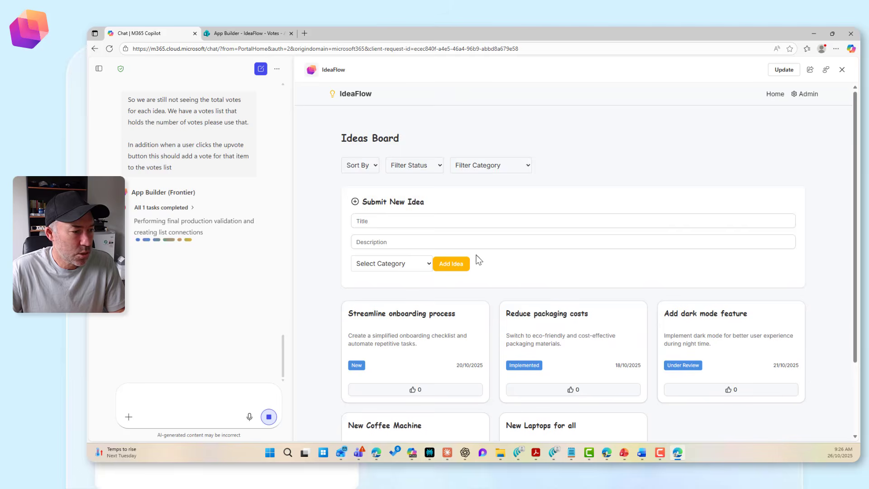
{"action": "scroll", "coordinate": [479, 256], "scroll_direction": "down", "scroll_amount": 2}
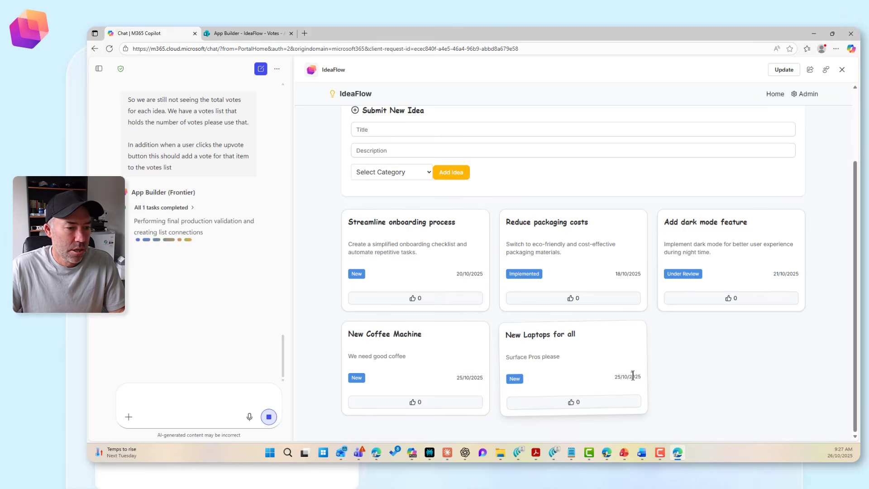
{"action": "left_click_drag", "start_coordinate": [560, 357], "coordinate": [512, 356]}
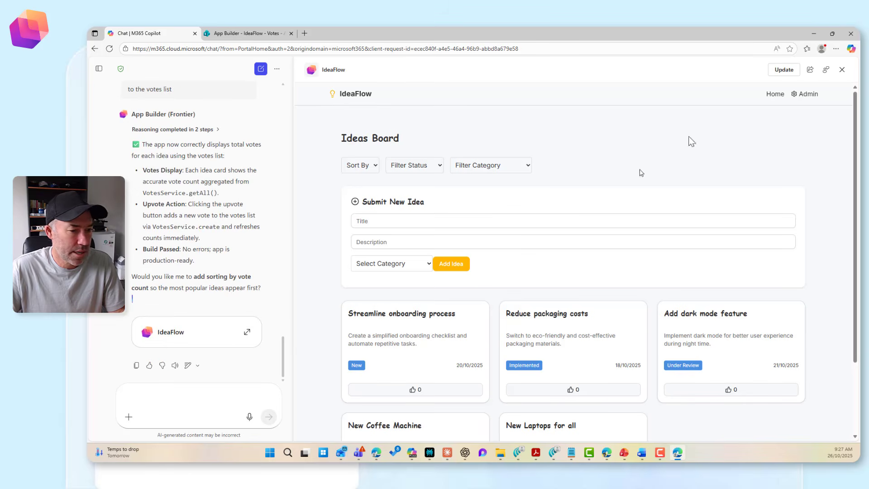
{"action": "left_click", "coordinate": [842, 70]}
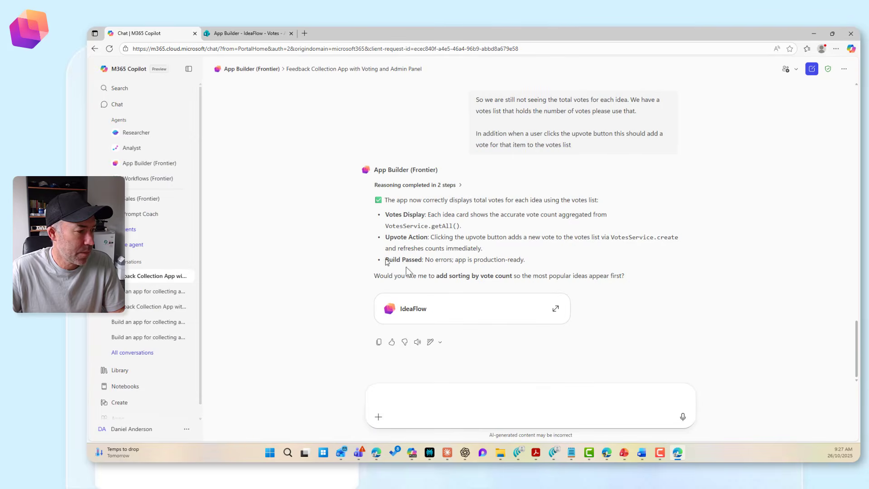
{"action": "left_click", "coordinate": [466, 317]}
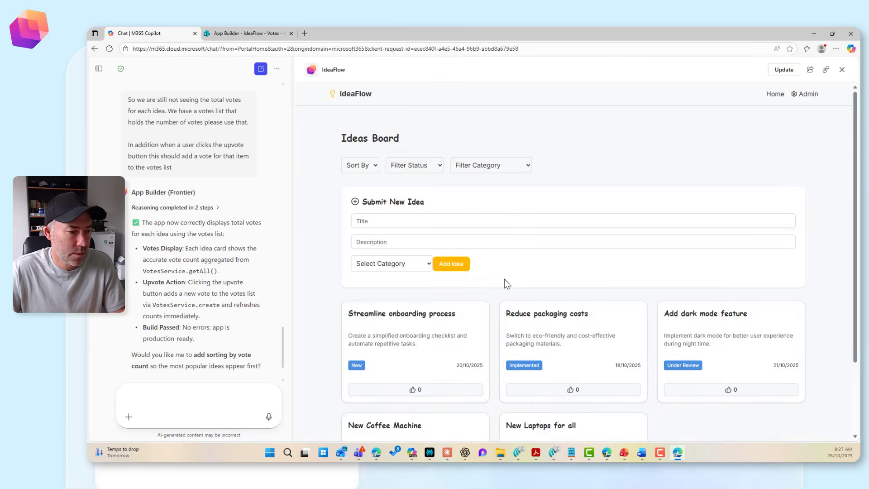
{"action": "scroll", "coordinate": [504, 284], "scroll_direction": "down", "scroll_amount": 2}
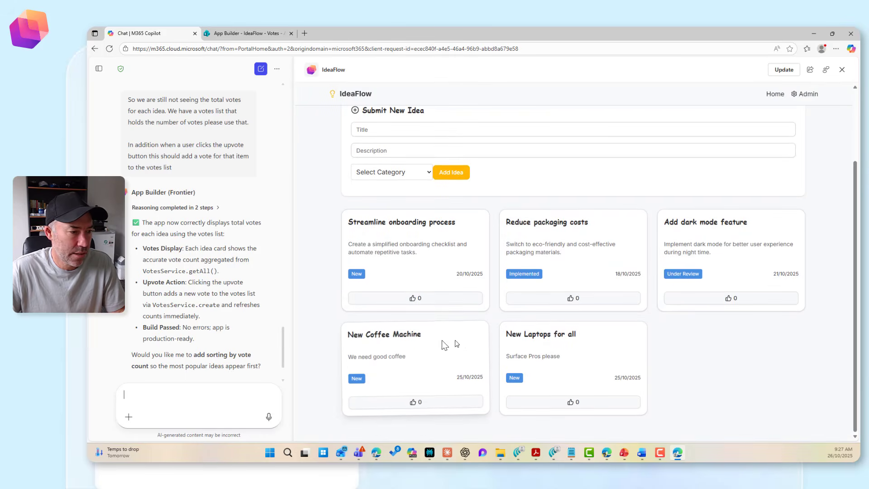
Step: Upvote the "New Coffee Machine" idea, then reload the SharePoint Votes list and check for the new entry
{"action": "left_click", "coordinate": [439, 404]}
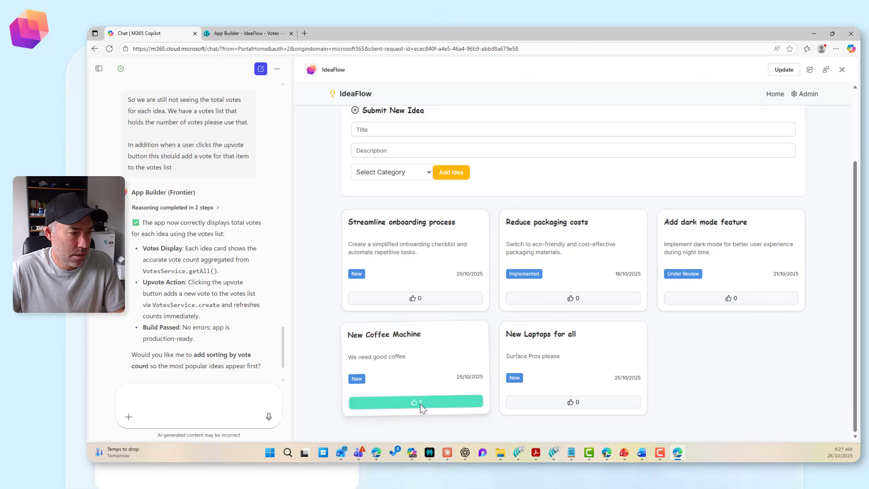
{"action": "left_click", "coordinate": [247, 33]}
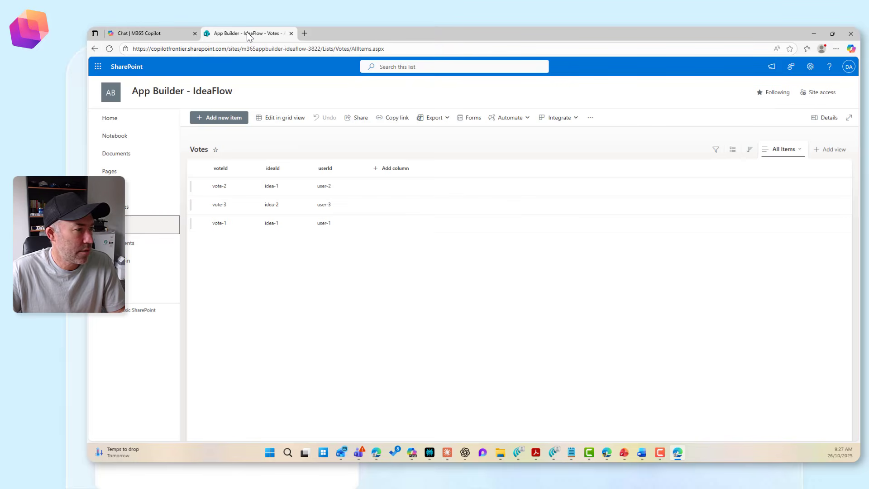
{"action": "left_click", "coordinate": [109, 49]}
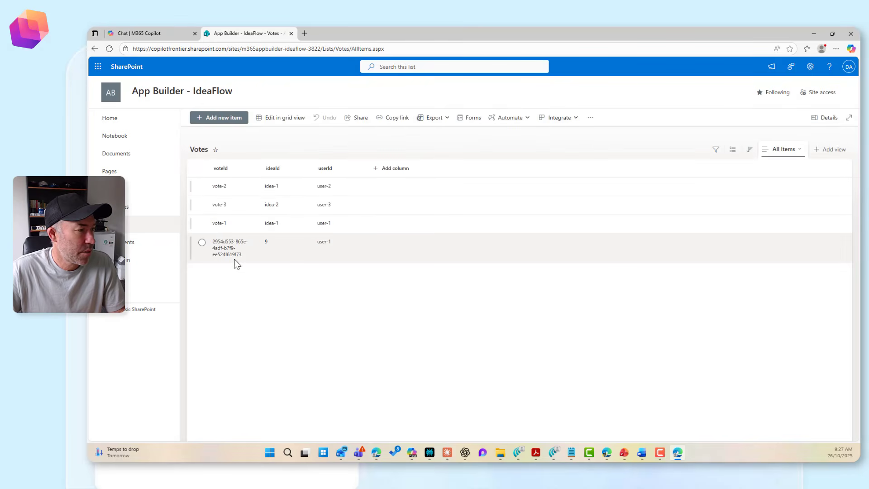
{"action": "left_click_drag", "start_coordinate": [240, 256], "coordinate": [212, 241]}
Step: Delete the sample entries vote-1, vote-2 and vote-3 from the Votes list, then return to the Copilot chat
{"action": "left_click", "coordinate": [201, 186]}
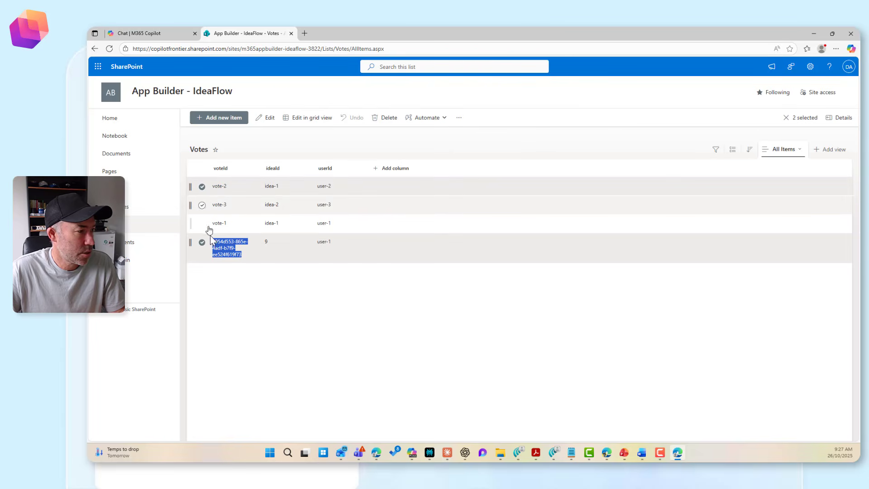
{"action": "left_click", "coordinate": [202, 242]}
{"action": "left_click", "coordinate": [202, 204]}
{"action": "left_click", "coordinate": [202, 223]}
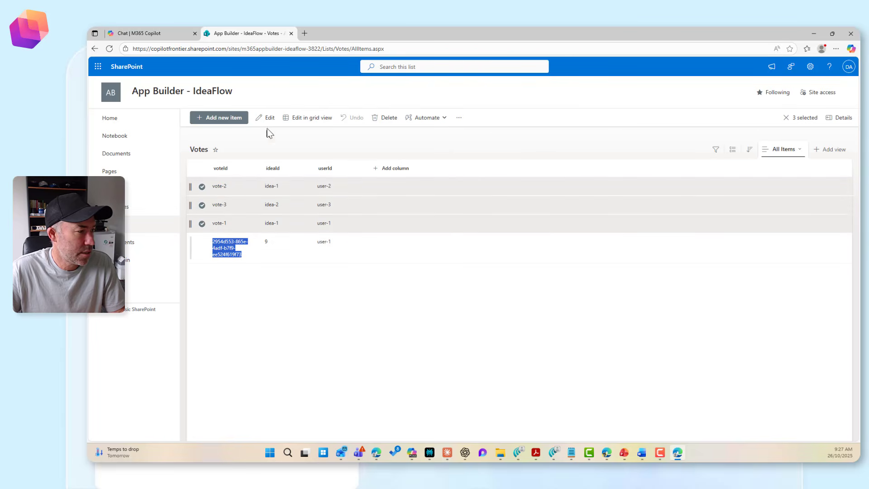
{"action": "left_click", "coordinate": [387, 118]}
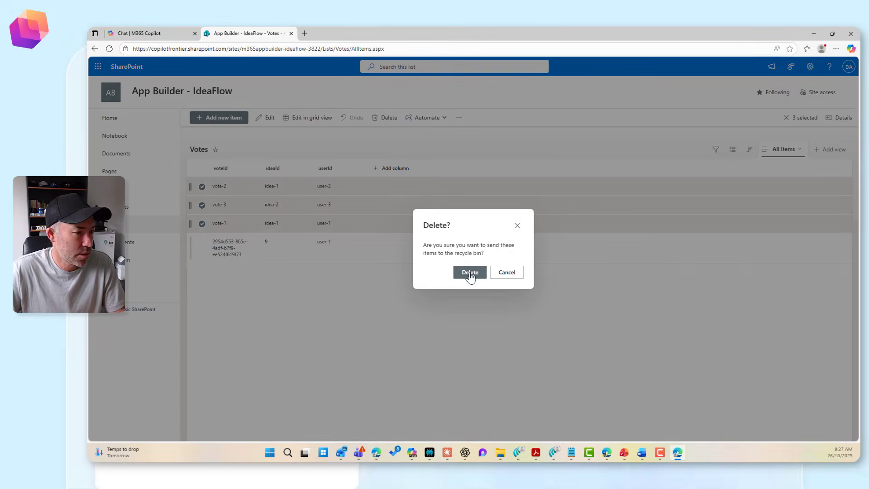
{"action": "left_click", "coordinate": [470, 273]}
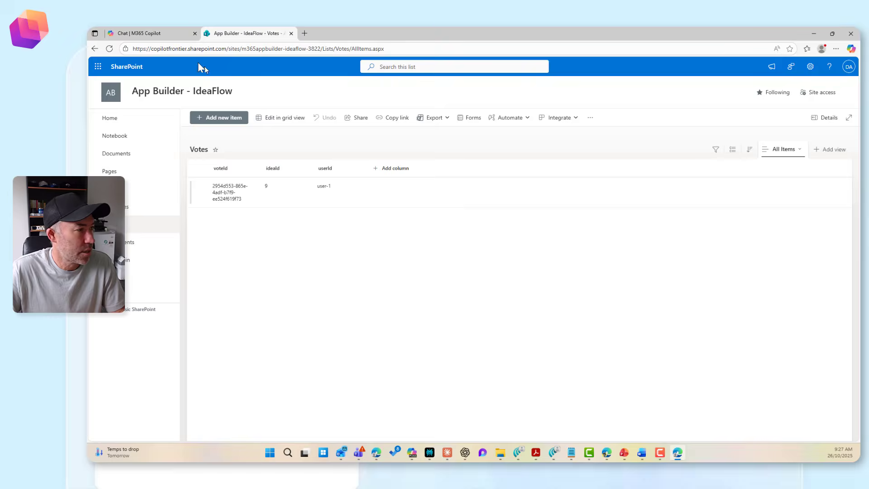
{"action": "left_click", "coordinate": [157, 33]}
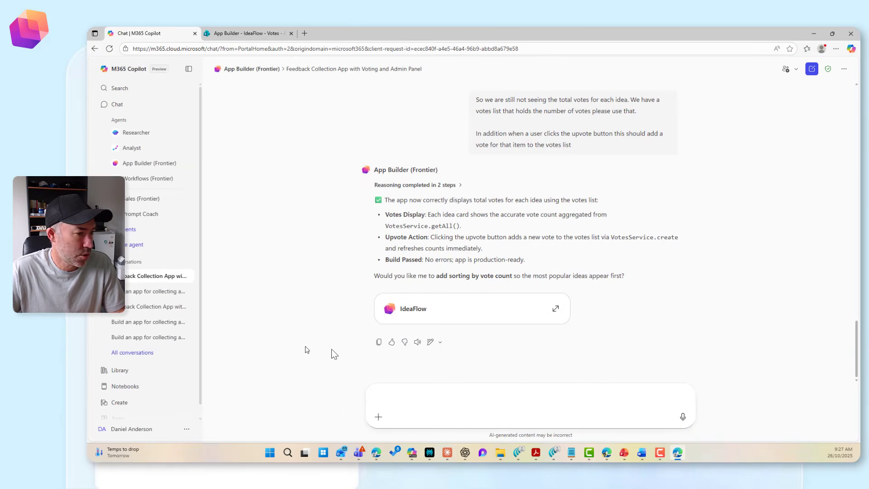
Step: Reopen IdeaFlow and upvote the ideas "Streamline onboarding process", "Reduce packaging costs", "Add dark mode feature" and "New Laptops for all"
{"action": "left_click", "coordinate": [450, 315]}
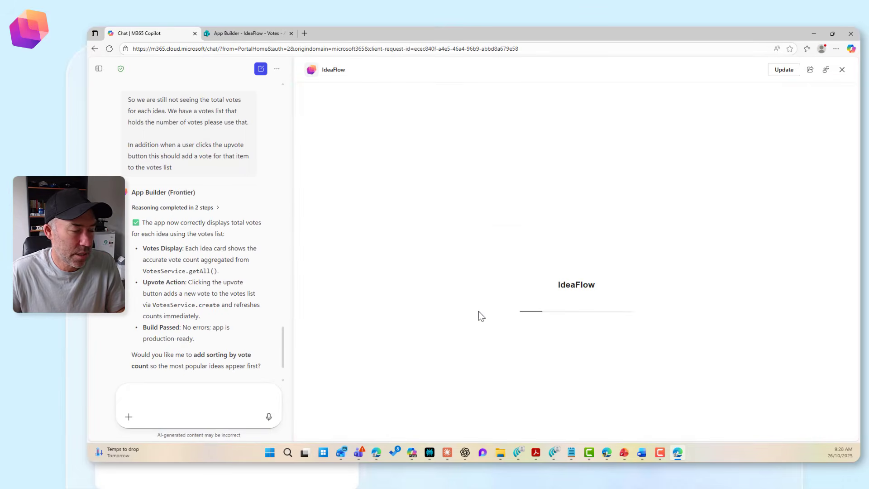
{"action": "scroll", "coordinate": [479, 312], "scroll_direction": "down", "scroll_amount": 1}
{"action": "scroll", "coordinate": [479, 312], "scroll_direction": "down", "scroll_amount": 2}
{"action": "left_click", "coordinate": [427, 302]}
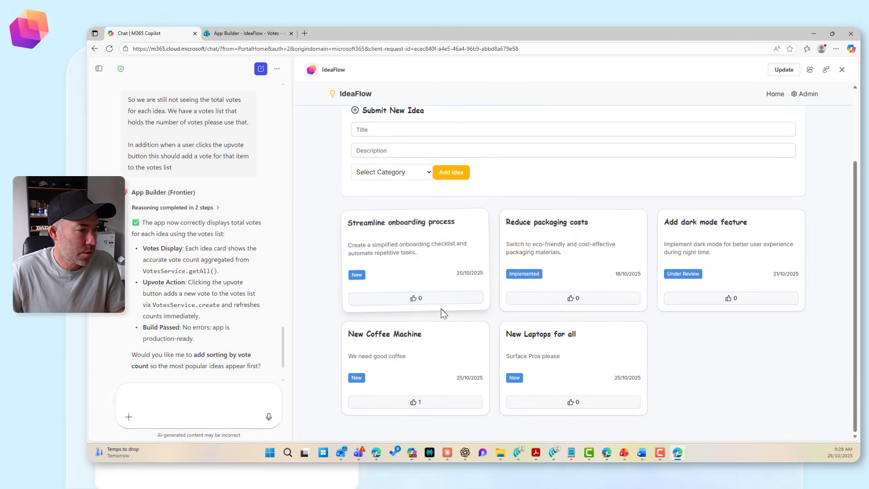
{"action": "left_click", "coordinate": [534, 299]}
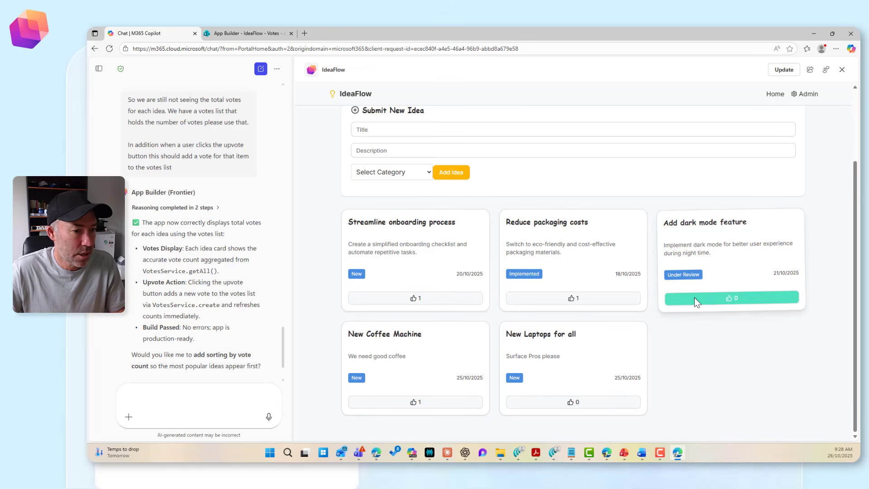
{"action": "left_click", "coordinate": [694, 298]}
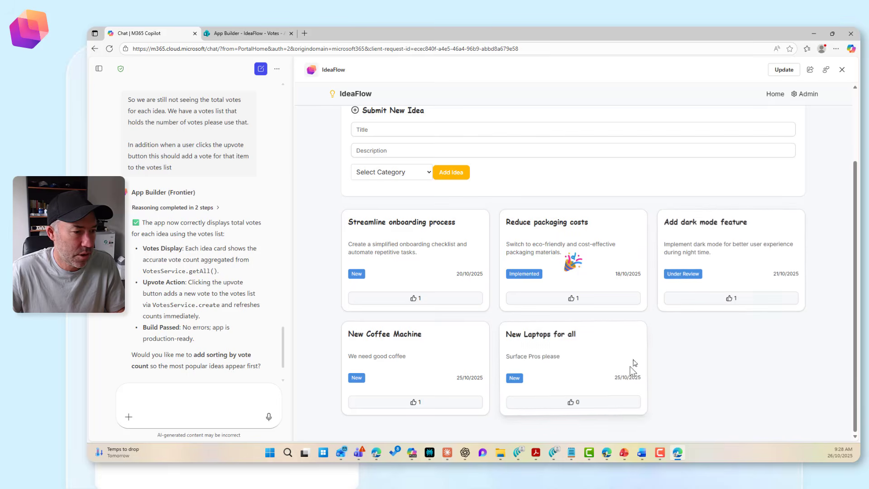
{"action": "left_click", "coordinate": [602, 403]}
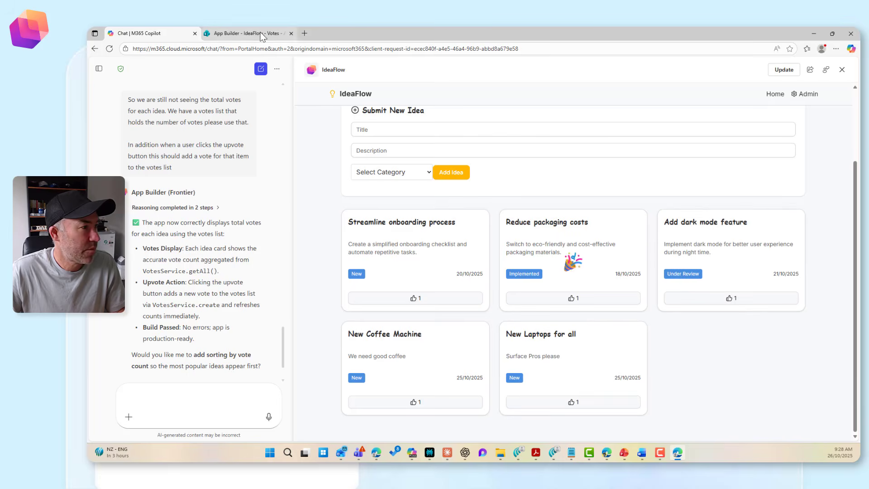
Step: Reload the SharePoint Votes list and widen the voteId column to check the new vote entries
{"action": "left_click", "coordinate": [251, 34]}
{"action": "left_click", "coordinate": [109, 49]}
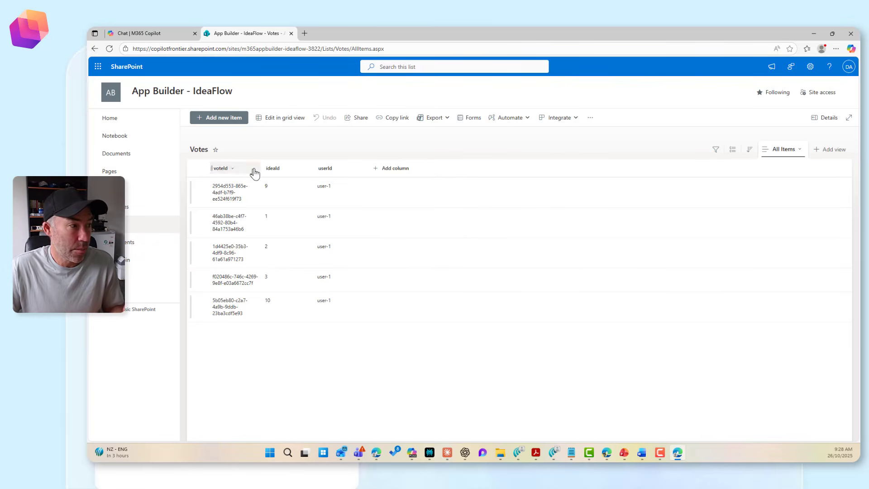
{"action": "left_click_drag", "start_coordinate": [261, 166], "coordinate": [340, 167]}
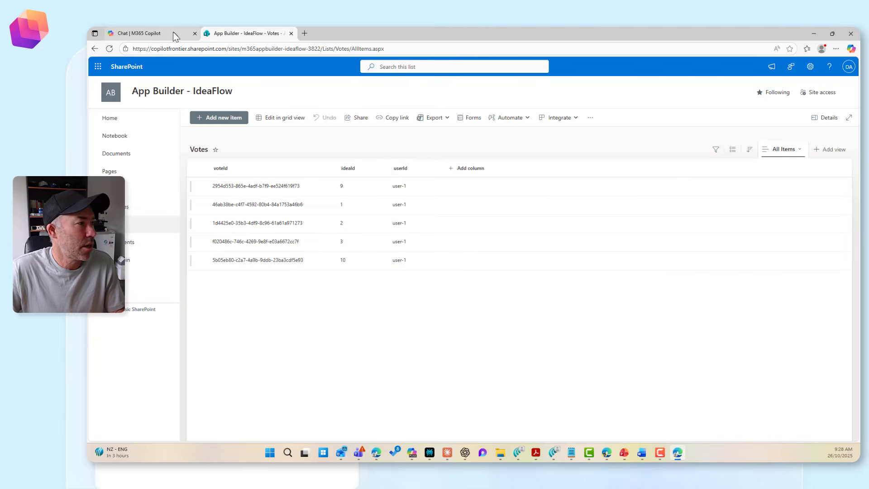
Step: Return to IdeaFlow in the Copilot chat, test the Ideas Board status filter with Under Review, and reset it to show all ideas
{"action": "left_click", "coordinate": [160, 35]}
{"action": "scroll", "coordinate": [520, 244], "scroll_direction": "up", "scroll_amount": 2}
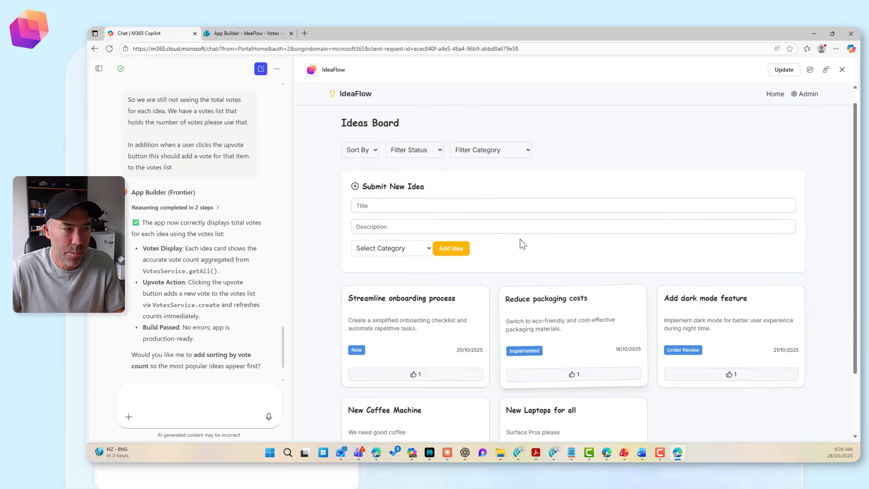
{"action": "scroll", "coordinate": [520, 238], "scroll_direction": "down", "scroll_amount": 2}
{"action": "scroll", "coordinate": [520, 239], "scroll_direction": "up", "scroll_amount": 2}
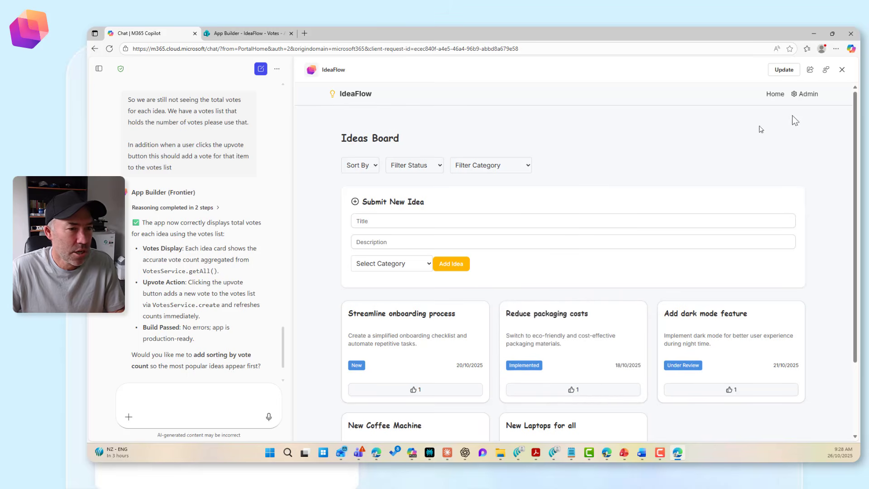
{"action": "left_click", "coordinate": [438, 171]}
{"action": "left_click", "coordinate": [425, 202]}
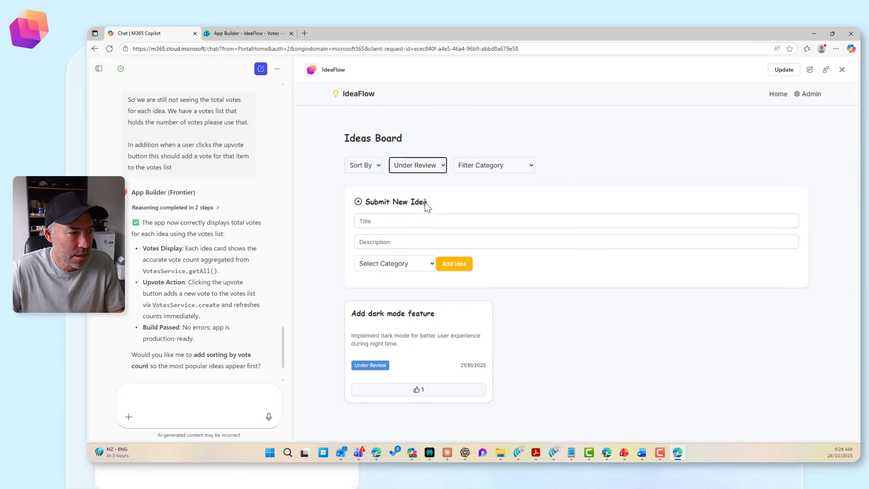
{"action": "left_click", "coordinate": [445, 174]}
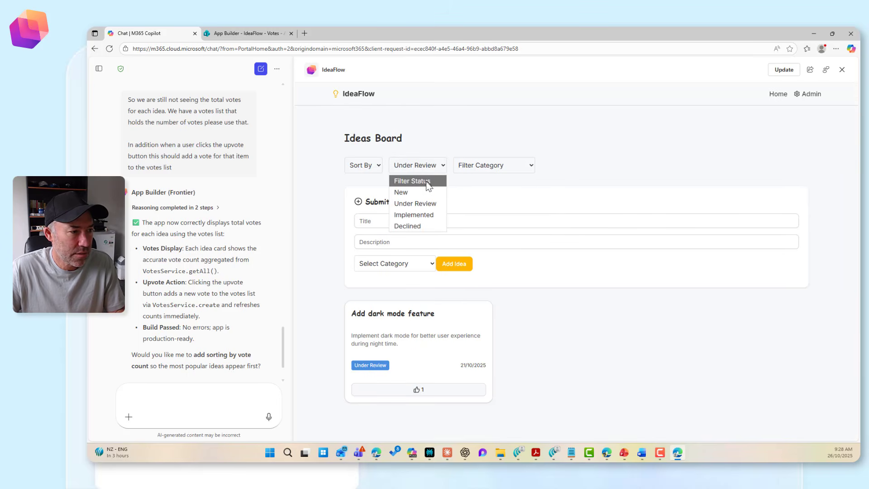
{"action": "left_click", "coordinate": [426, 191]}
{"action": "left_click", "coordinate": [435, 169]}
{"action": "left_click", "coordinate": [413, 181]}
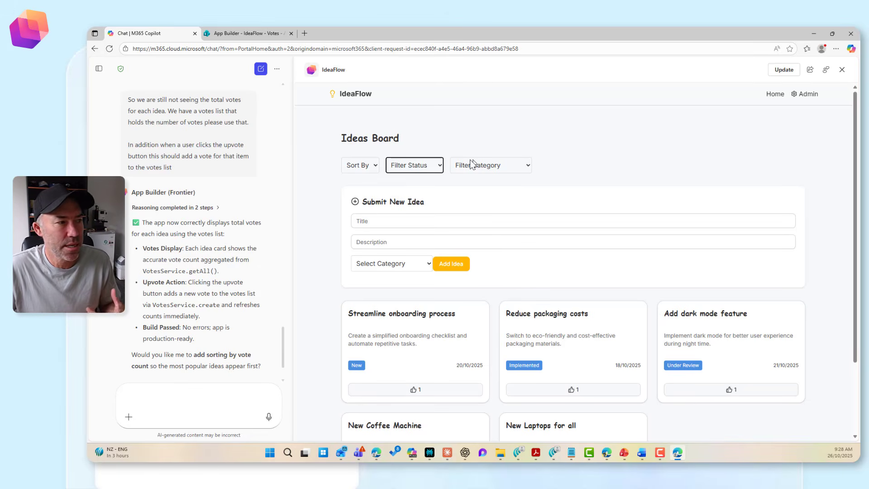
Step: Ask App Builder for a black header background with white text and the links on the right side of the header displayed as buttons
{"action": "left_click_drag", "start_coordinate": [340, 93], "coordinate": [365, 93]}
{"action": "left_click", "coordinate": [238, 388]}
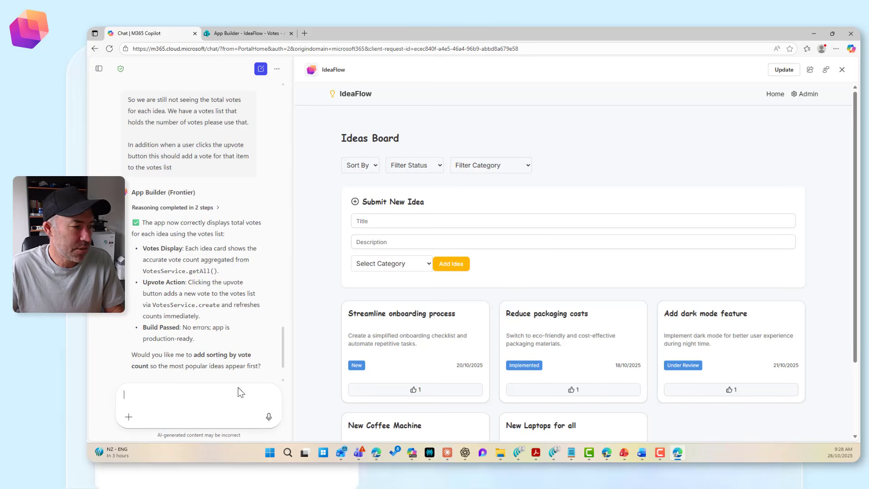
{"action": "type", "text": "can we please have a black"}
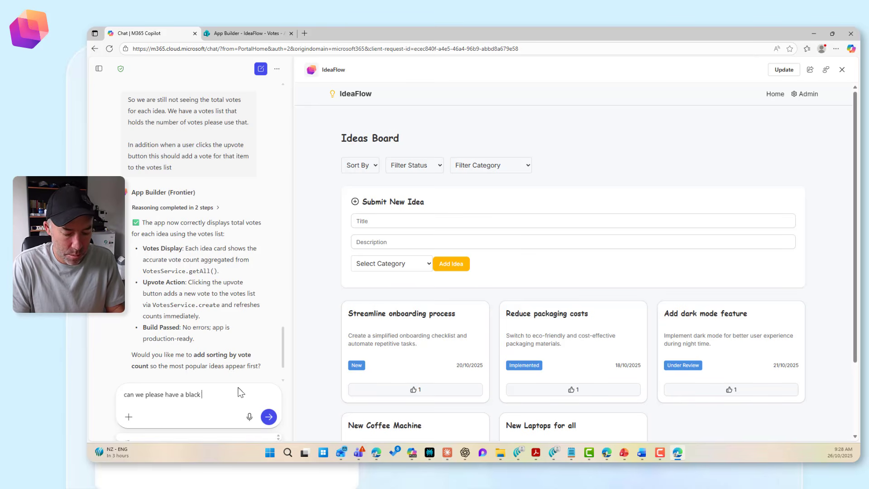
{"action": "type", "text": "header ba"}
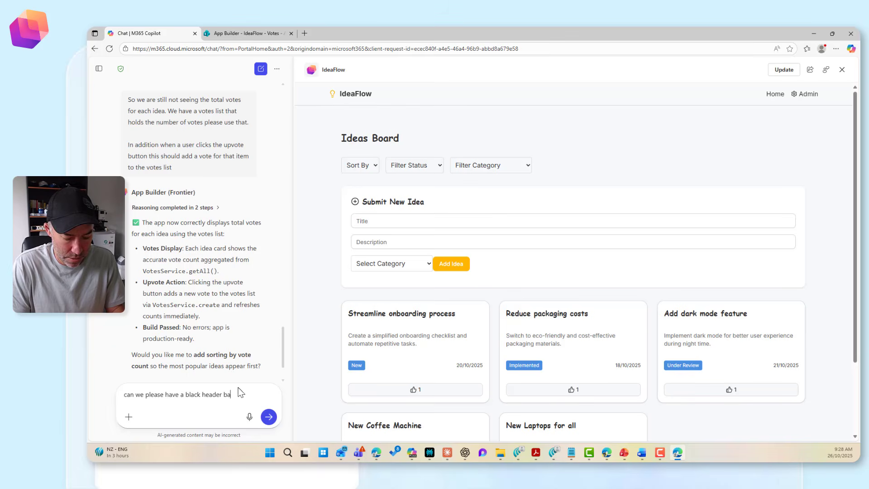
{"action": "type", "text": "nd"}
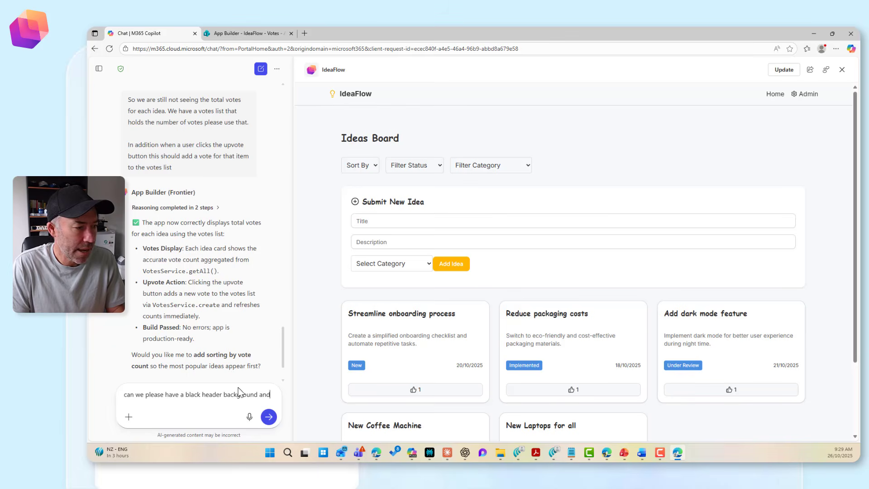
{"action": "type", "text": " the text as "}
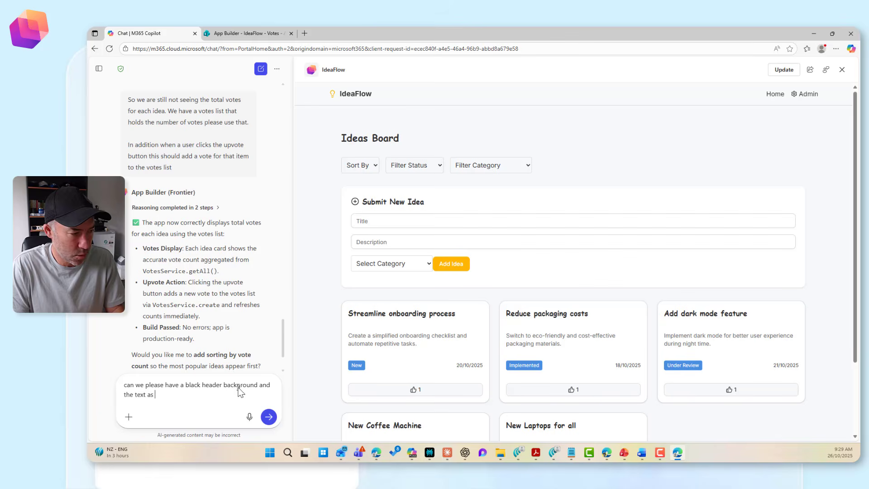
{"action": "type", "text": "white n"}
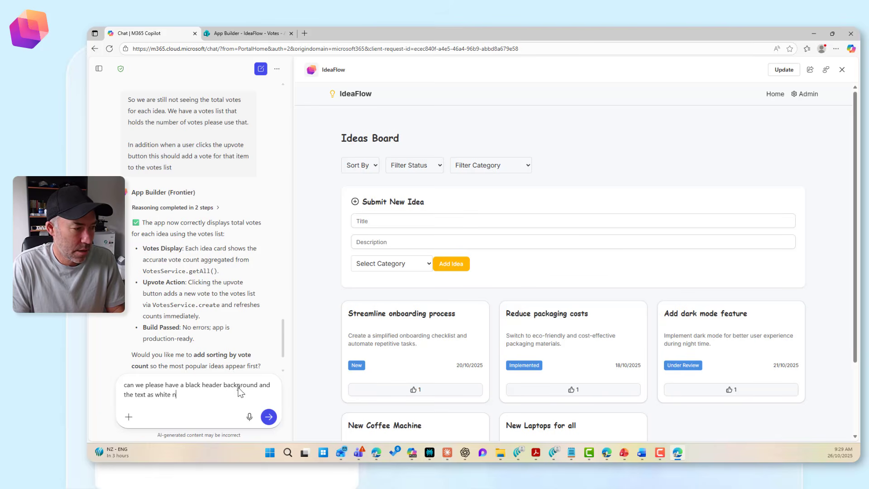
{"action": "key", "text": "BackSpace"}
{"action": "type", "text": "and the l"}
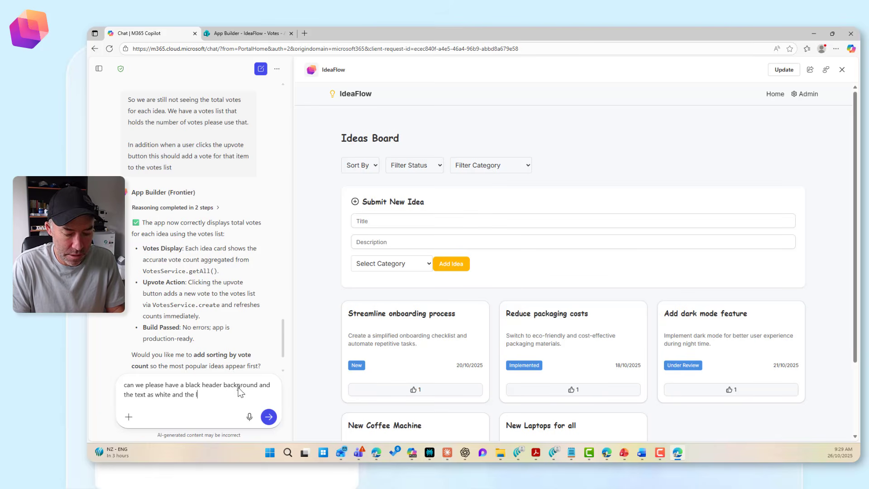
{"action": "type", "text": "inks on the"}
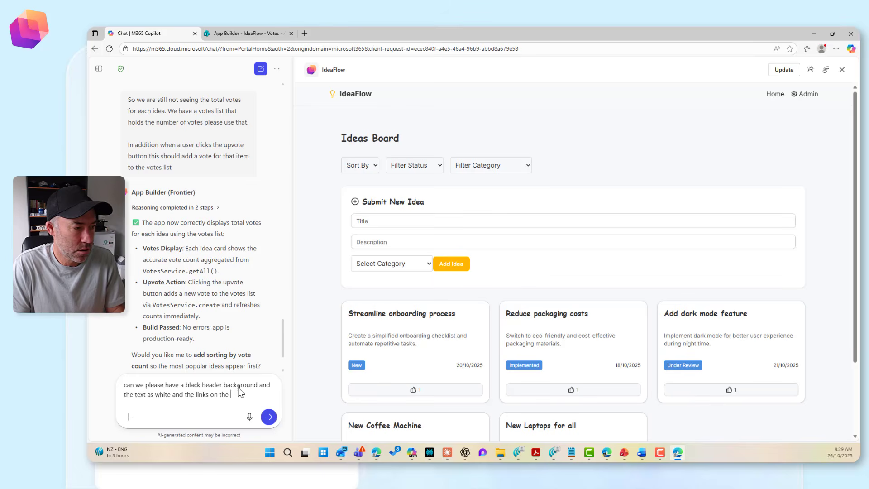
{"action": "type", "text": " right side o"}
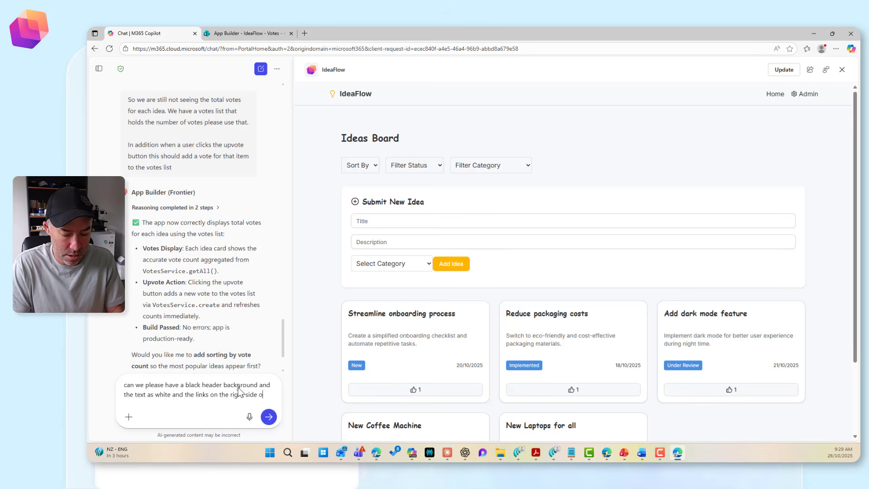
{"action": "type", "text": "f the hea"}
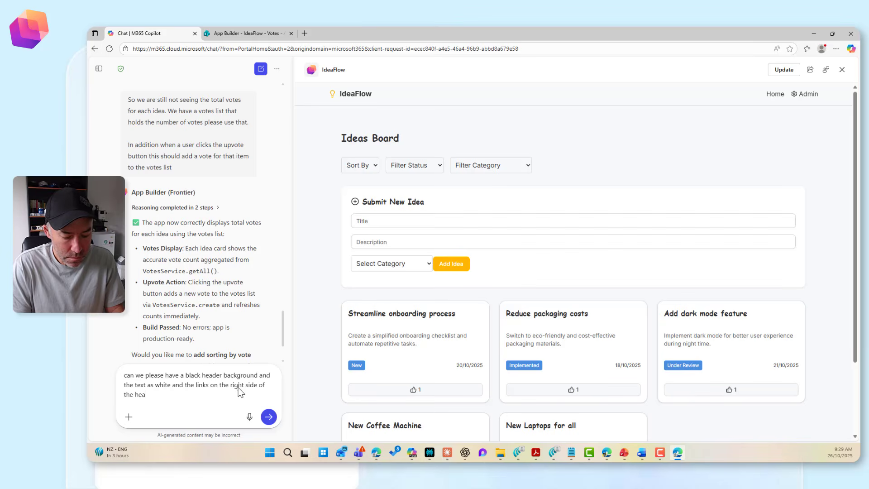
{"action": "type", "text": "der should be displayed as butto"}
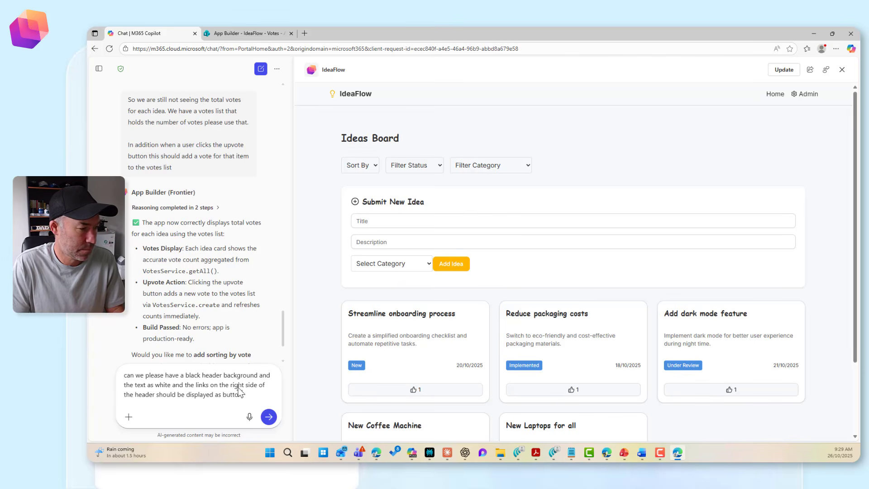
{"action": "type", "text": "ns"}
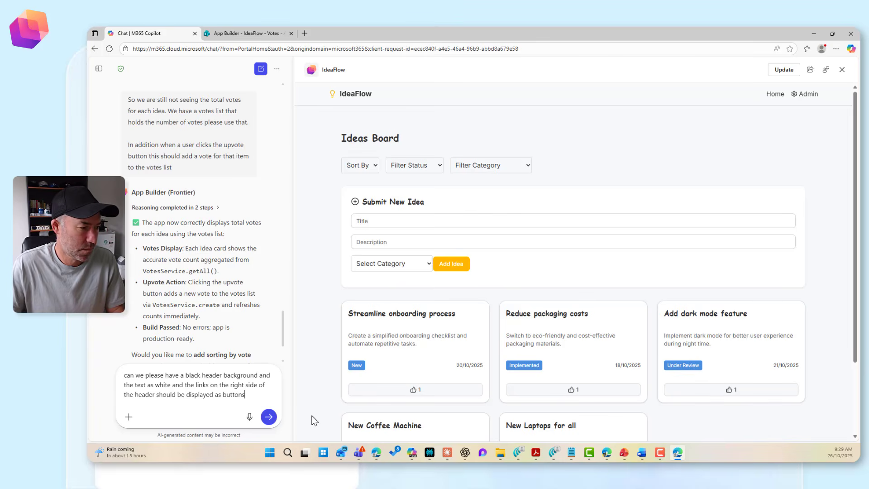
{"action": "left_click", "coordinate": [268, 416]}
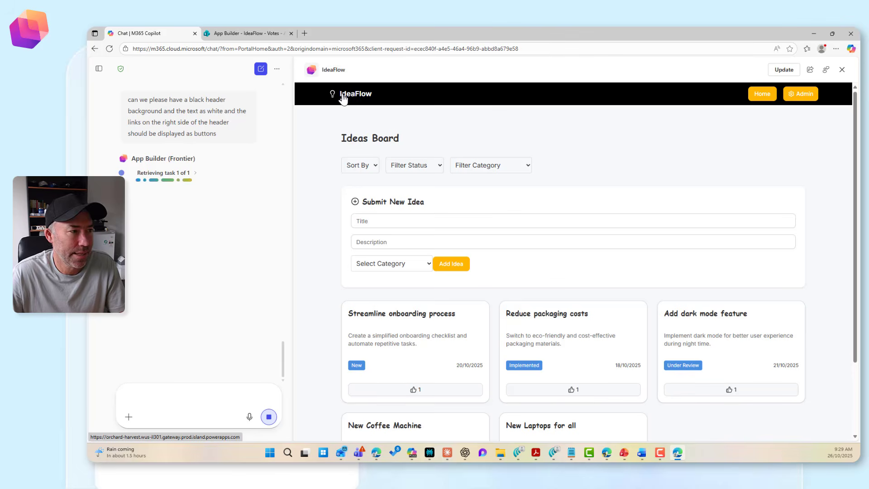
Step: Open IdeaFlow's Admin page and examine the listed ideas and their available status options while the build finishes
{"action": "left_click", "coordinate": [797, 94]}
{"action": "scroll", "coordinate": [738, 191], "scroll_direction": "down", "scroll_amount": 3}
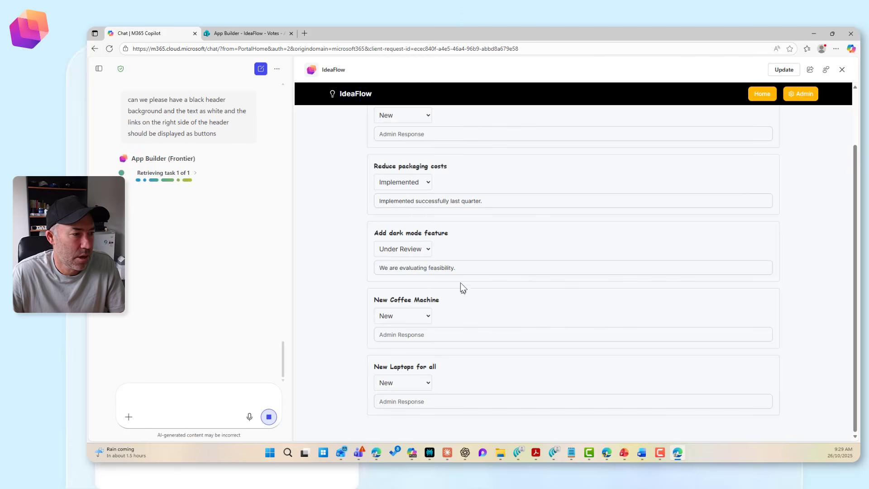
{"action": "left_click", "coordinate": [412, 384]}
{"action": "left_click", "coordinate": [467, 387]}
{"action": "scroll", "coordinate": [458, 278], "scroll_direction": "up", "scroll_amount": 3}
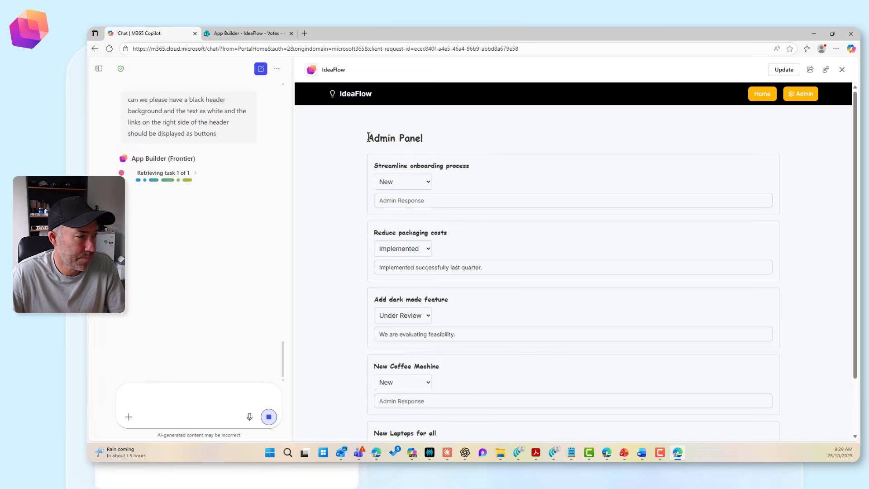
{"action": "left_click_drag", "start_coordinate": [368, 137], "coordinate": [430, 138]}
{"action": "left_click", "coordinate": [433, 136]}
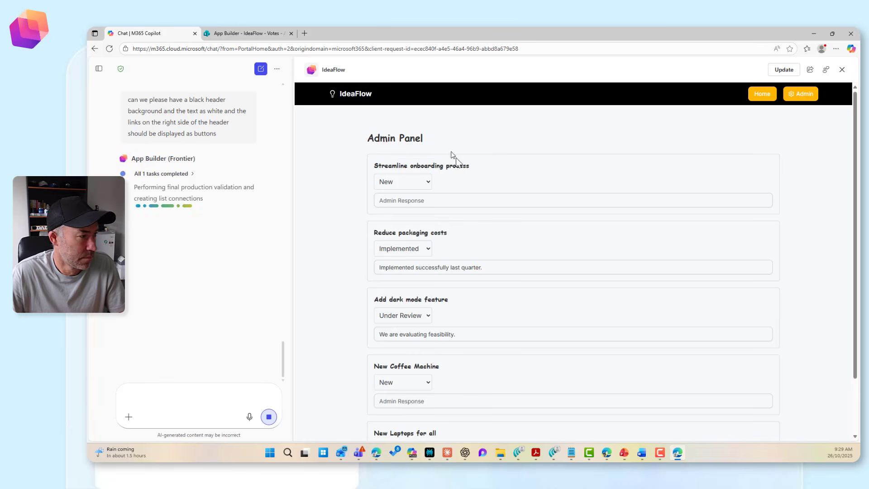
{"action": "left_click", "coordinate": [414, 184]}
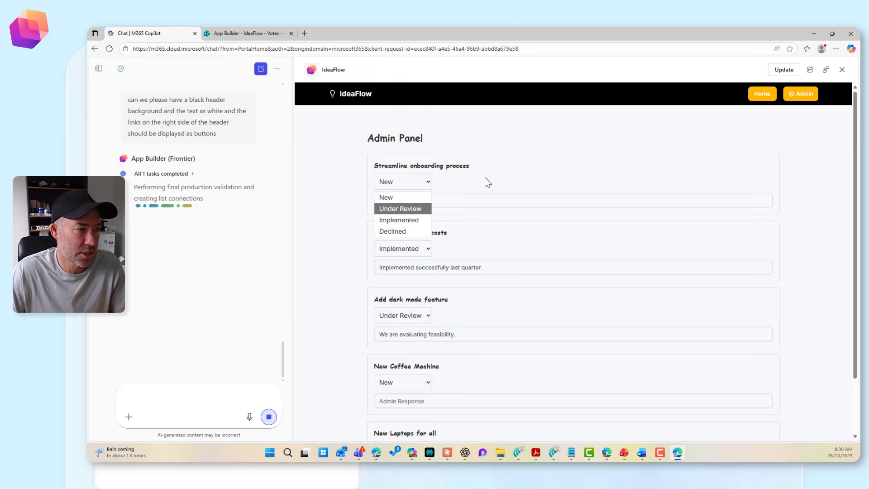
{"action": "left_click", "coordinate": [488, 190]}
{"action": "scroll", "coordinate": [499, 226], "scroll_direction": "down", "scroll_amount": 2}
{"action": "left_click", "coordinate": [417, 319]}
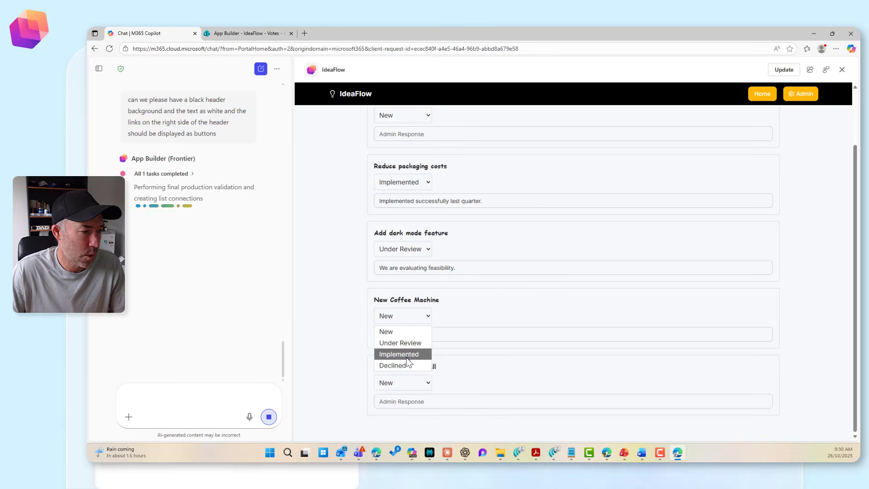
{"action": "left_click", "coordinate": [350, 282]}
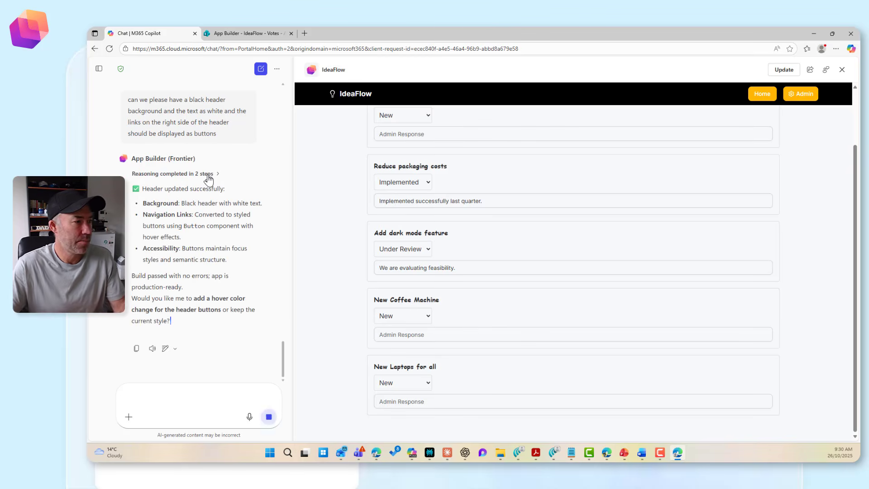
Step: Set "New Coffee Machine" to Implemented and "New Laptops for all" to Declined, and check their cards on the home page
{"action": "left_click", "coordinate": [413, 321]}
{"action": "left_click", "coordinate": [408, 354]}
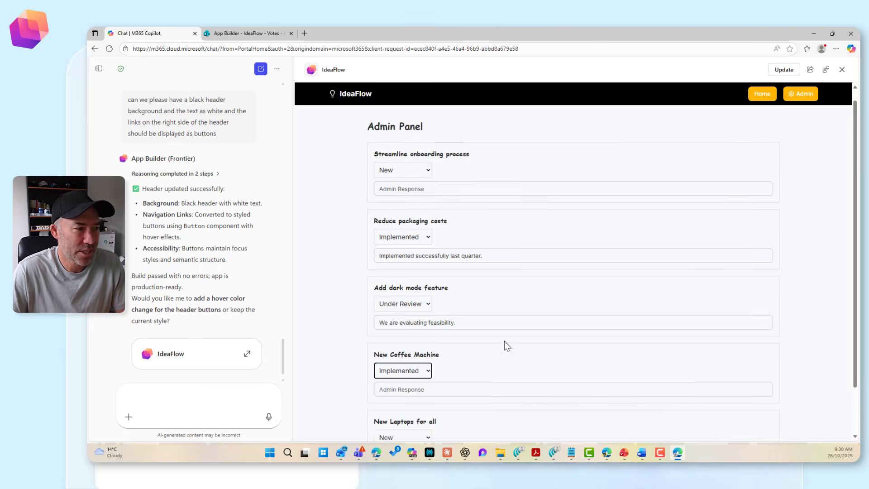
{"action": "left_click", "coordinate": [427, 383]}
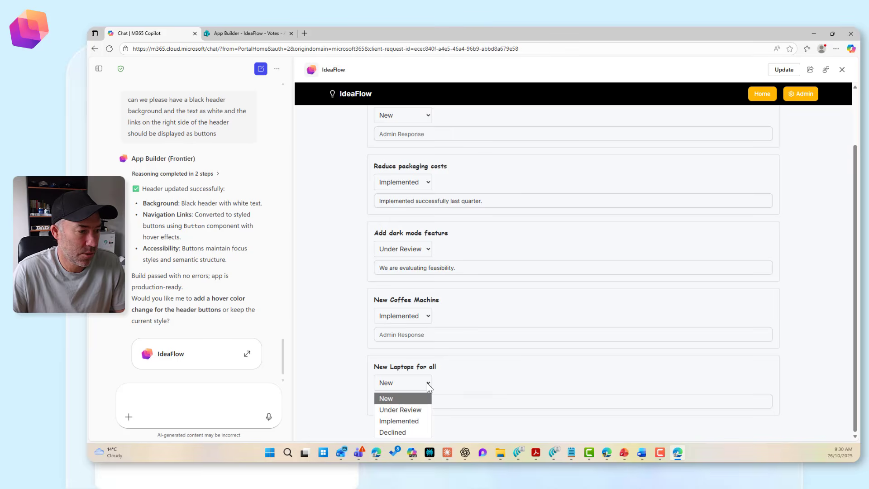
{"action": "left_click", "coordinate": [411, 432]}
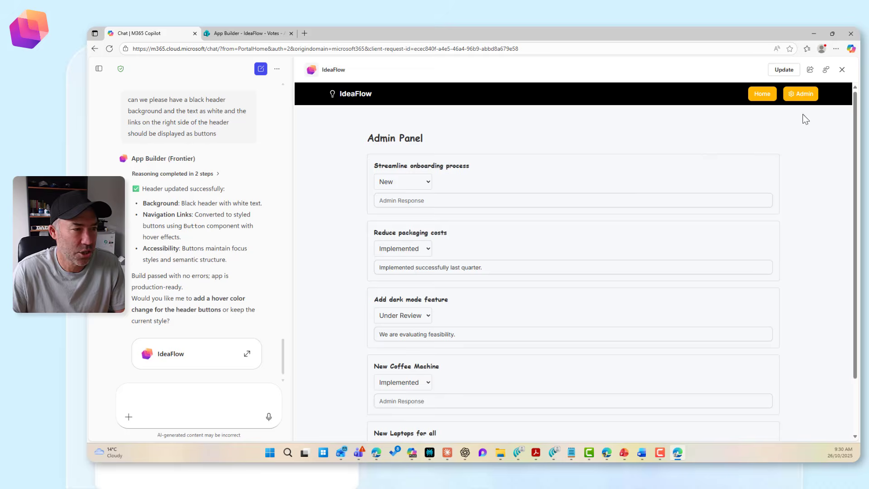
{"action": "left_click", "coordinate": [756, 93]}
{"action": "scroll", "coordinate": [589, 220], "scroll_direction": "down", "scroll_amount": 2}
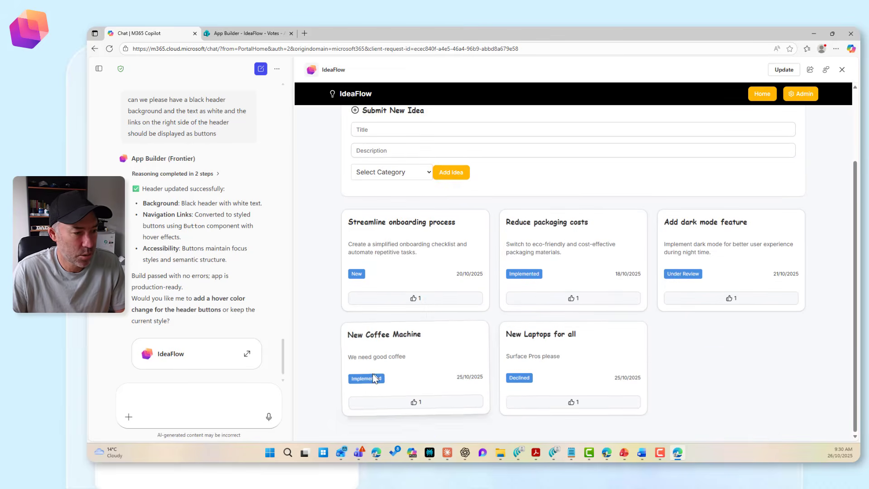
Step: Check the idea statuses on IdeaFlow's Admin page against the cards on the home page
{"action": "left_click", "coordinate": [797, 94]}
{"action": "scroll", "coordinate": [621, 261], "scroll_direction": "down", "scroll_amount": 3}
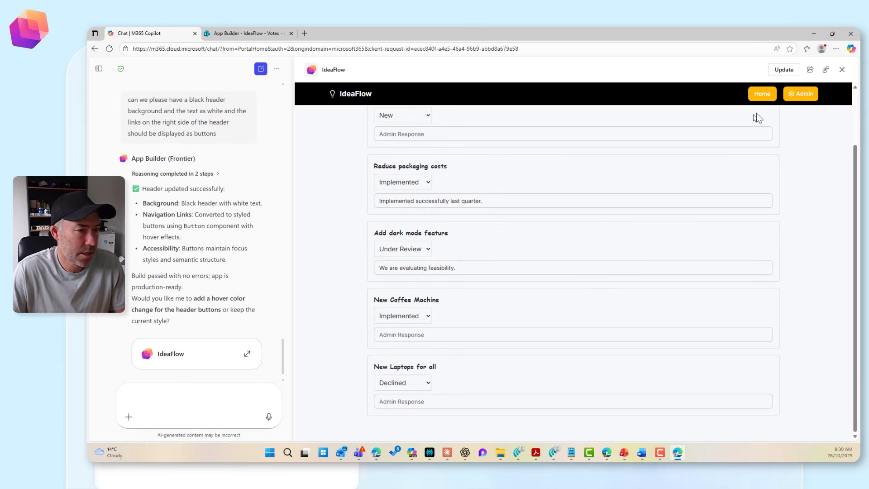
{"action": "left_click", "coordinate": [769, 94]}
{"action": "scroll", "coordinate": [403, 296], "scroll_direction": "down", "scroll_amount": 2}
Step: Ask App Builder to color code the statuses, with Implemented green, Declined red and New yellow
{"action": "left_click", "coordinate": [147, 394]}
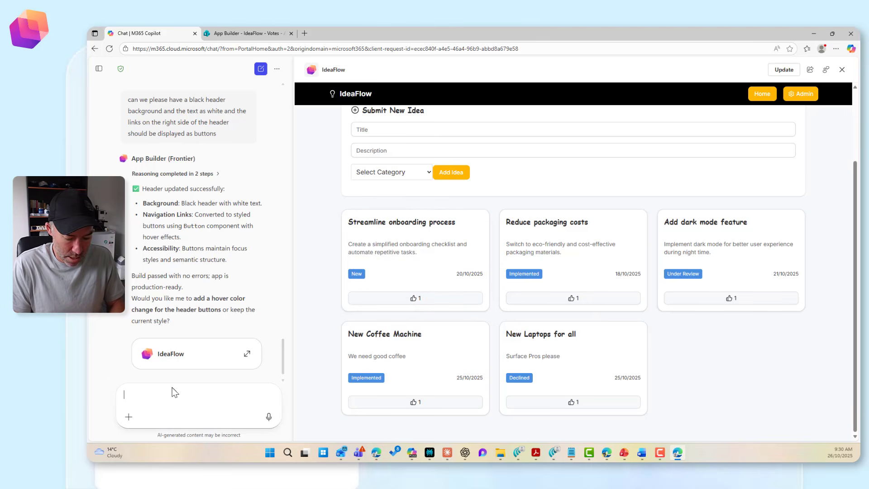
{"action": "type", "text": "can we color code the statuses. Implemented should be green, Decline should be red"}
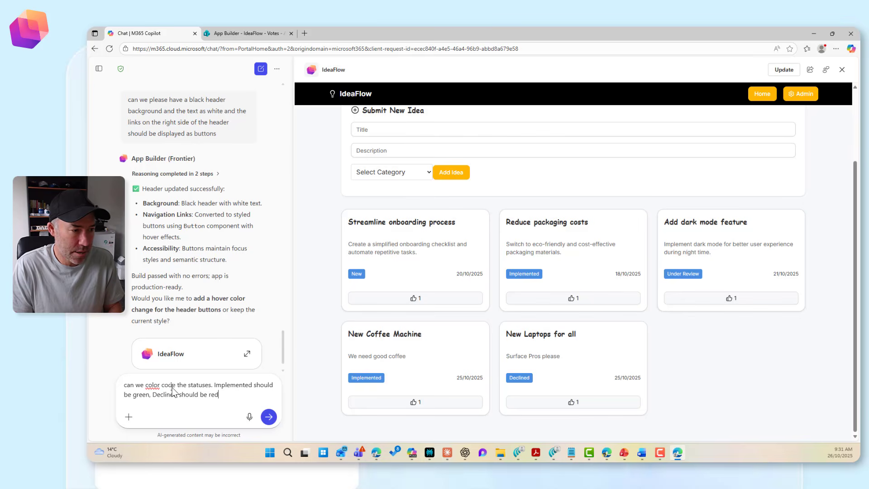
{"action": "type", "text": ", New"}
{"action": "key", "text": "BackSpace"}
{"action": "key", "text": "BackSpace"}
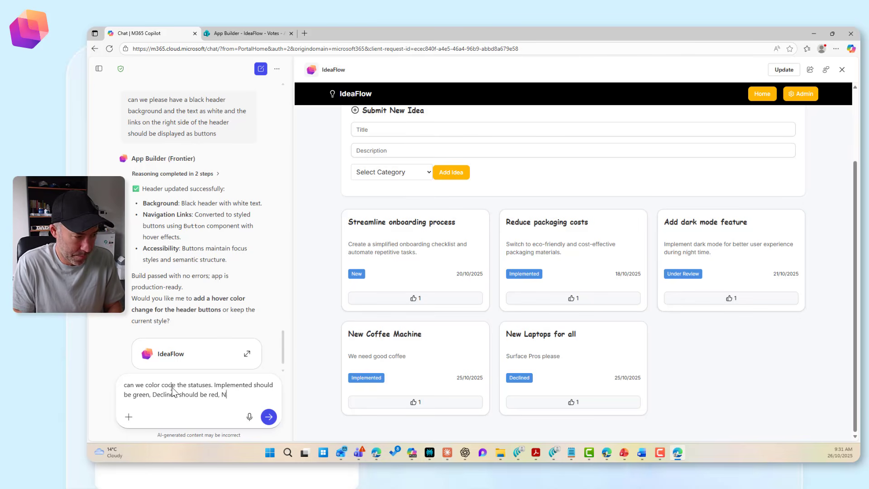
{"action": "type", "text": "and New should be t"}
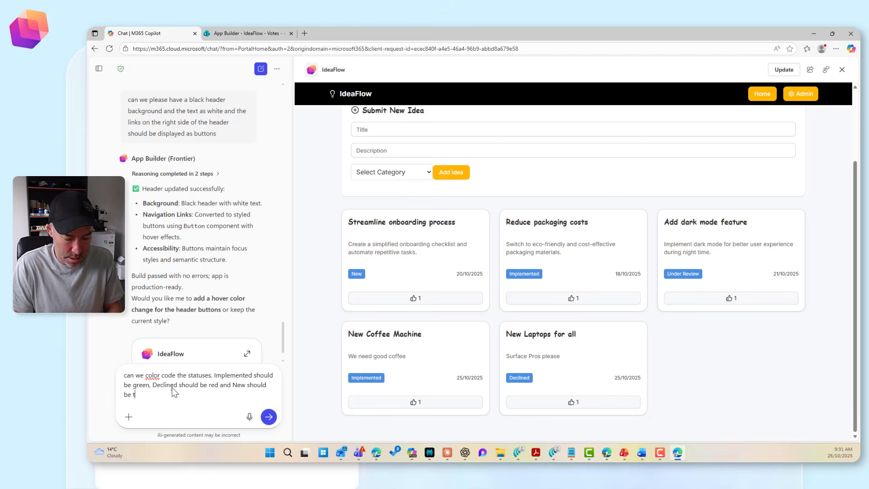
{"action": "type", "text": "ywllow pl"}
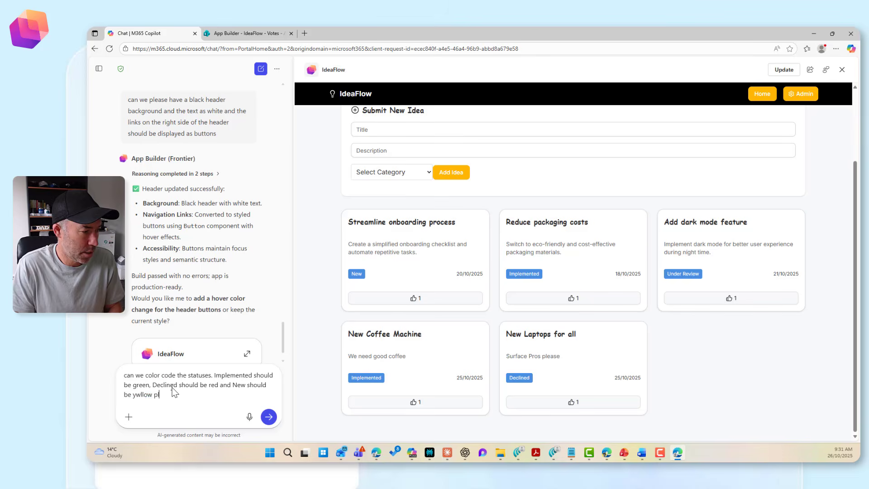
{"action": "key", "text": "BackSpace"}
{"action": "key", "text": "BackSpace"}
{"action": "key", "text": "BackSpace"}
{"action": "key", "text": "BackSpace"}
{"action": "key", "text": "BackSpace"}
{"action": "key", "text": "BackSpace"}
{"action": "key", "text": "BackSpace"}
{"action": "key", "text": "BackSpace"}
{"action": "type", "text": "ellow plea"}
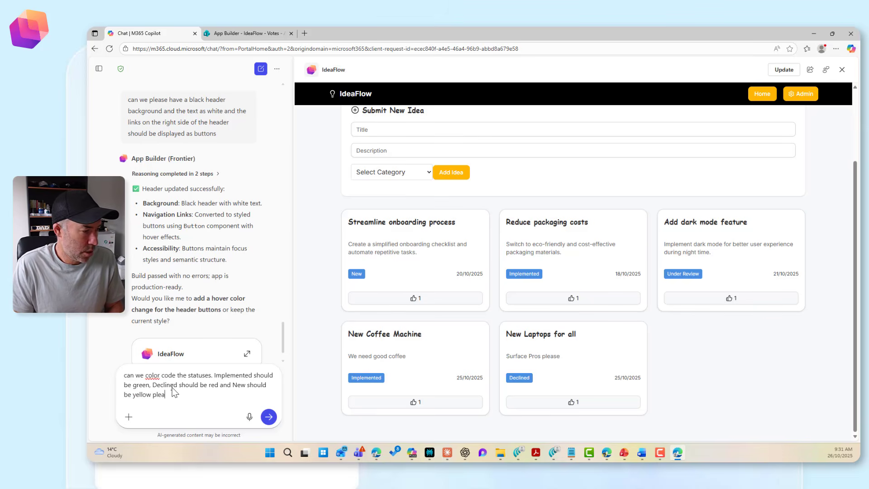
{"action": "type", "text": "se"}
{"action": "key", "text": "Return"}
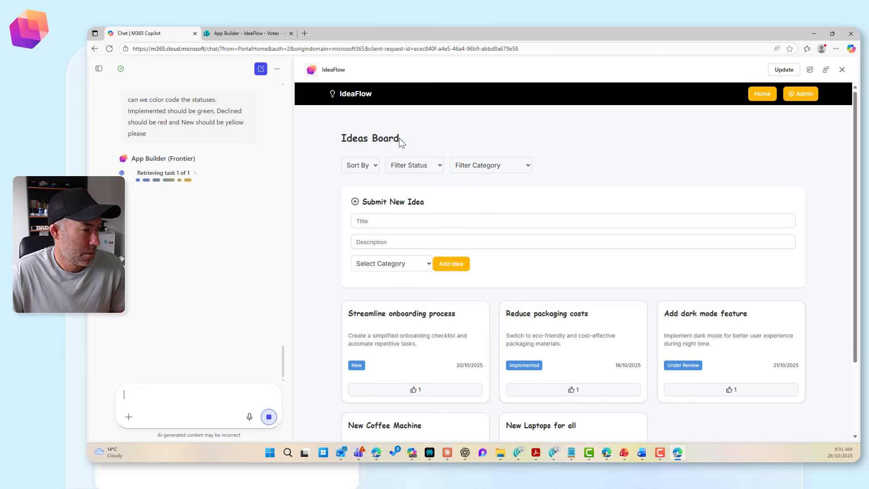
Step: Examine the Ideas Board heading and the status badge colors on all idea cards while the build runs
{"action": "left_click_drag", "start_coordinate": [401, 138], "coordinate": [344, 144]}
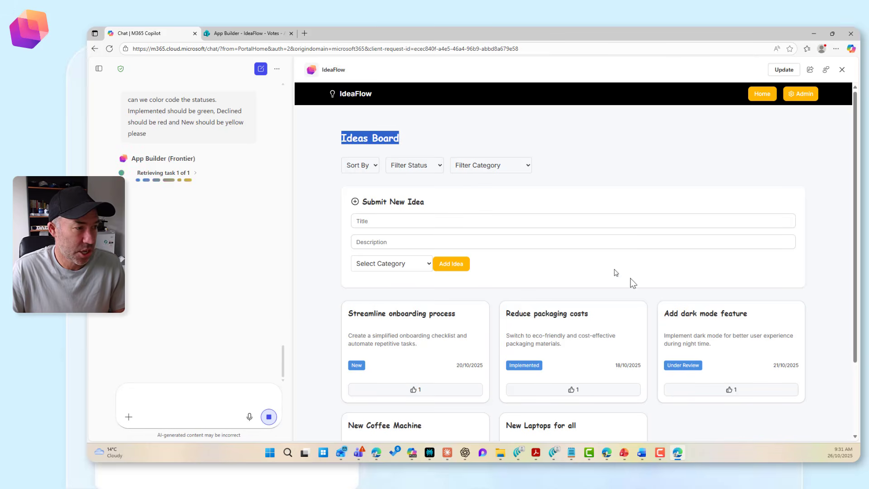
{"action": "scroll", "coordinate": [661, 284], "scroll_direction": "down", "scroll_amount": 2}
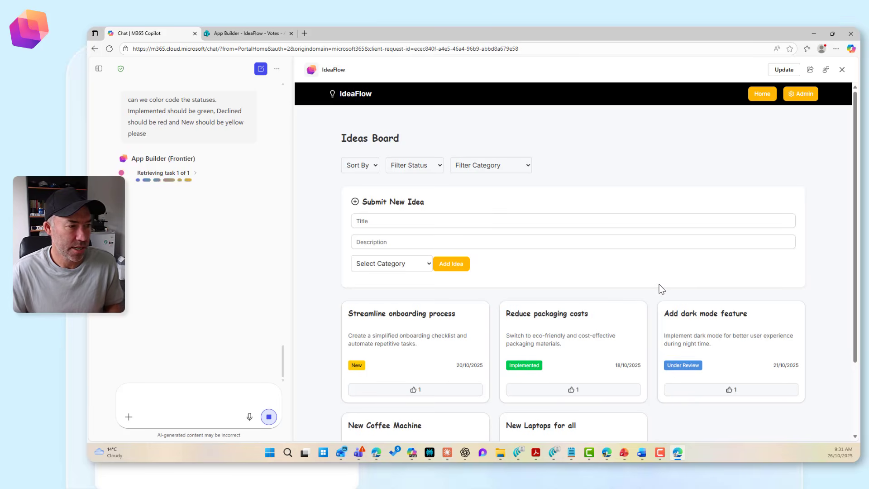
{"action": "scroll", "coordinate": [522, 267], "scroll_direction": "down", "scroll_amount": 2}
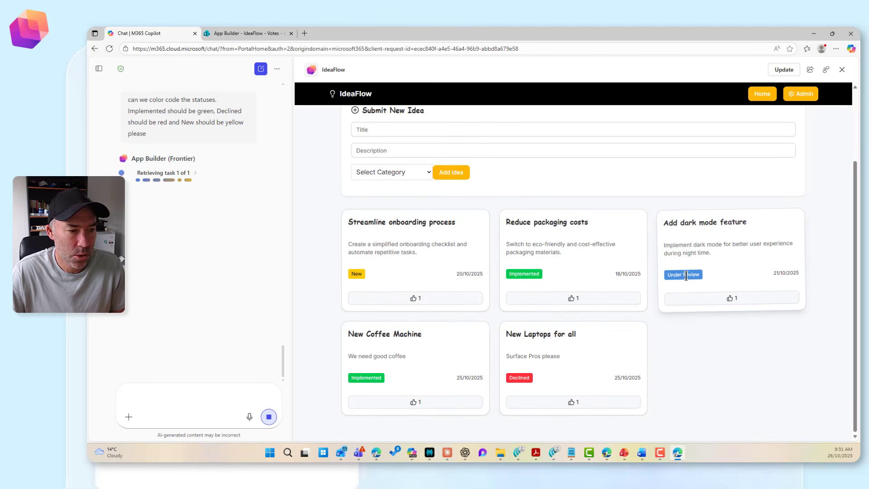
{"action": "scroll", "coordinate": [707, 284], "scroll_direction": "up", "scroll_amount": 2}
{"action": "scroll", "coordinate": [710, 287], "scroll_direction": "down", "scroll_amount": 2}
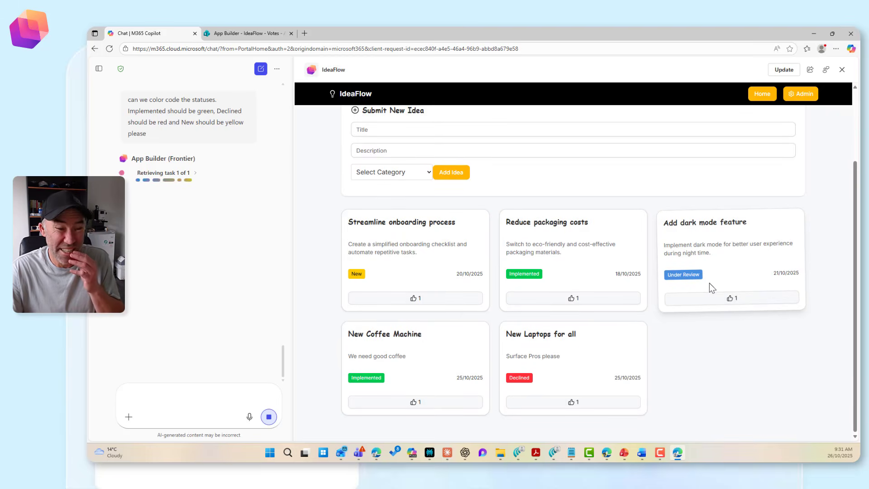
{"action": "scroll", "coordinate": [709, 286], "scroll_direction": "up", "scroll_amount": 3}
{"action": "scroll", "coordinate": [710, 299], "scroll_direction": "down", "scroll_amount": 3}
{"action": "scroll", "coordinate": [628, 235], "scroll_direction": "up", "scroll_amount": 2}
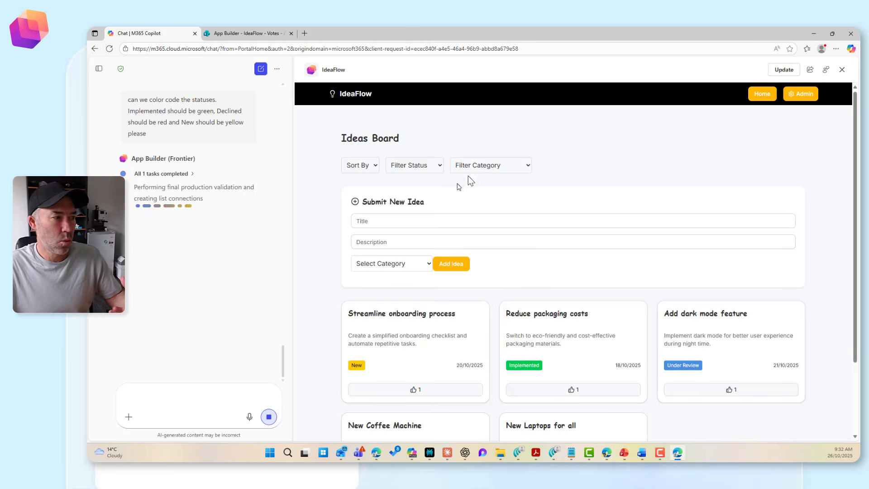
Step: Open IdeaFlow's sharing options, inspect the manage access list, and close the dialog without granting or removing access
{"action": "left_click", "coordinate": [810, 71]}
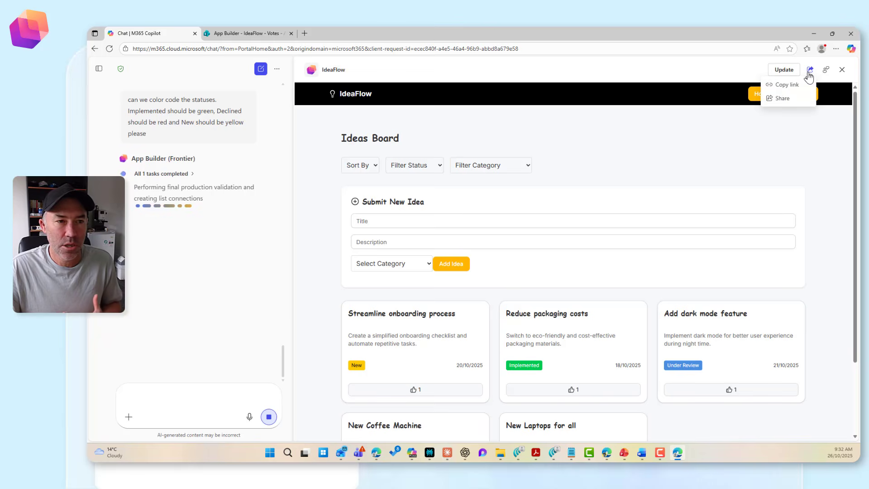
{"action": "left_click", "coordinate": [782, 98]}
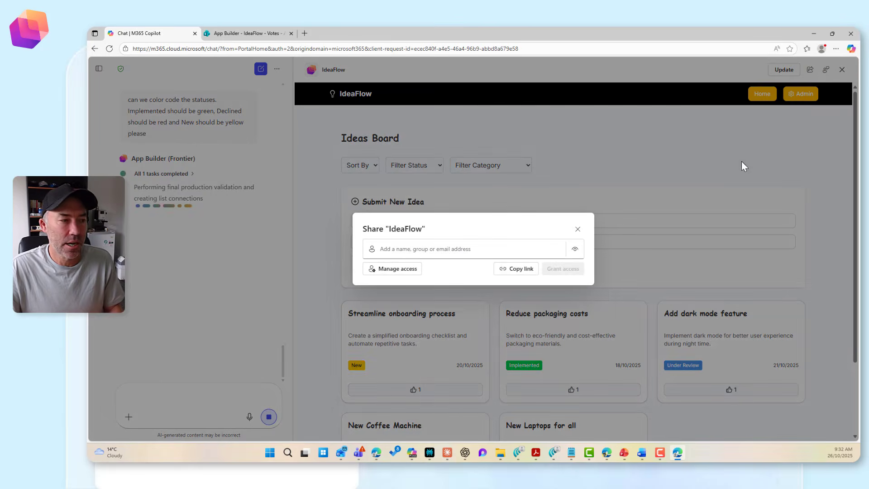
{"action": "left_click", "coordinate": [439, 252]}
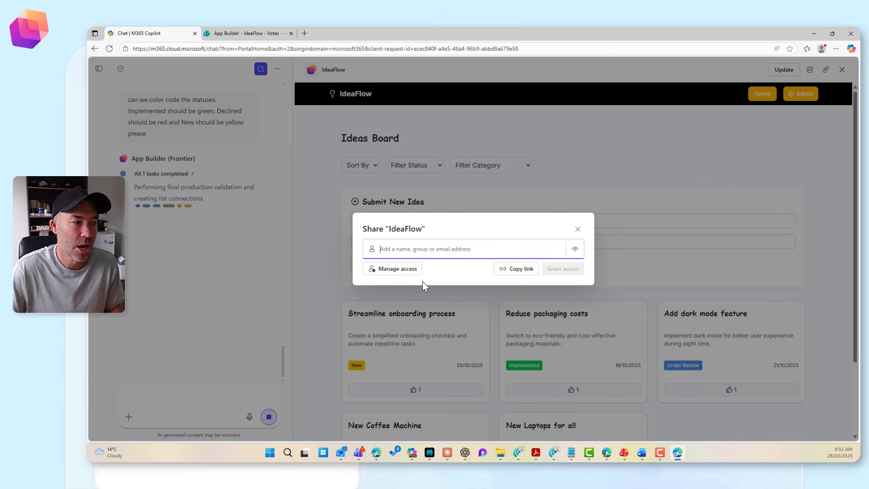
{"action": "left_click", "coordinate": [407, 270]}
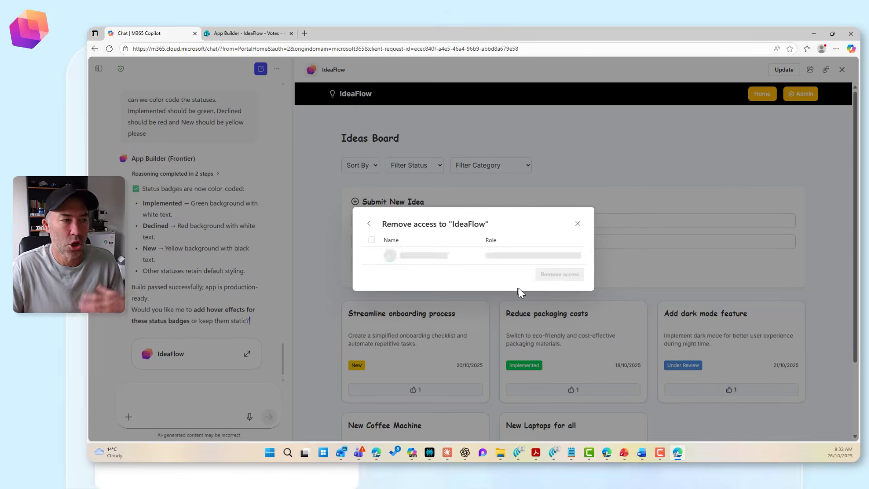
{"action": "left_click", "coordinate": [577, 224]}
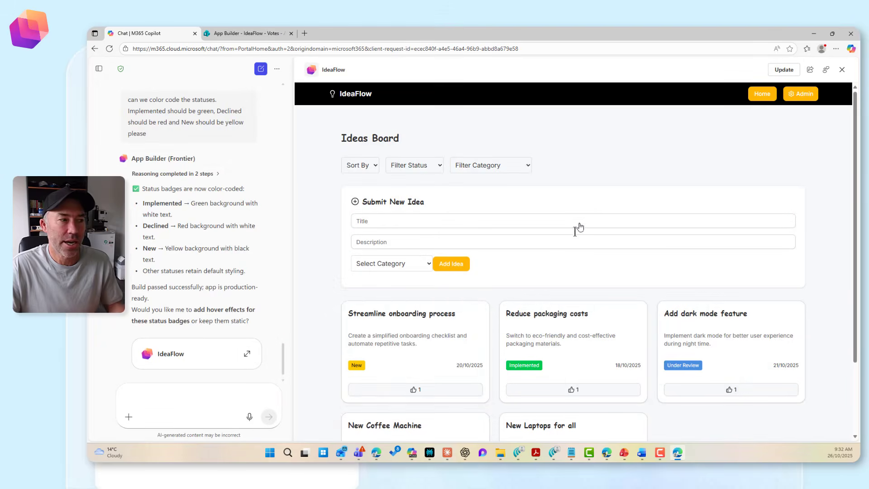
Step: Close the IdeaFlow preview, reopen the app from the latest App Builder reply, and review the color-coded idea cards
{"action": "left_click", "coordinate": [842, 69]}
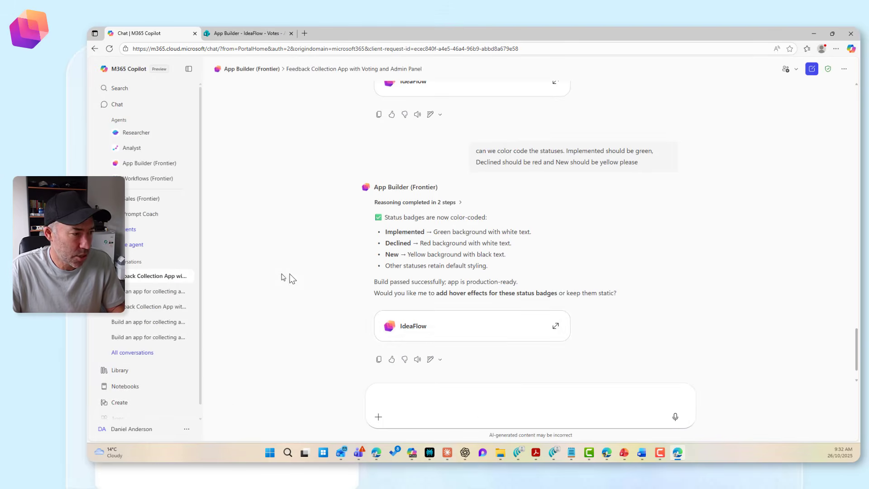
{"action": "left_click", "coordinate": [471, 334]}
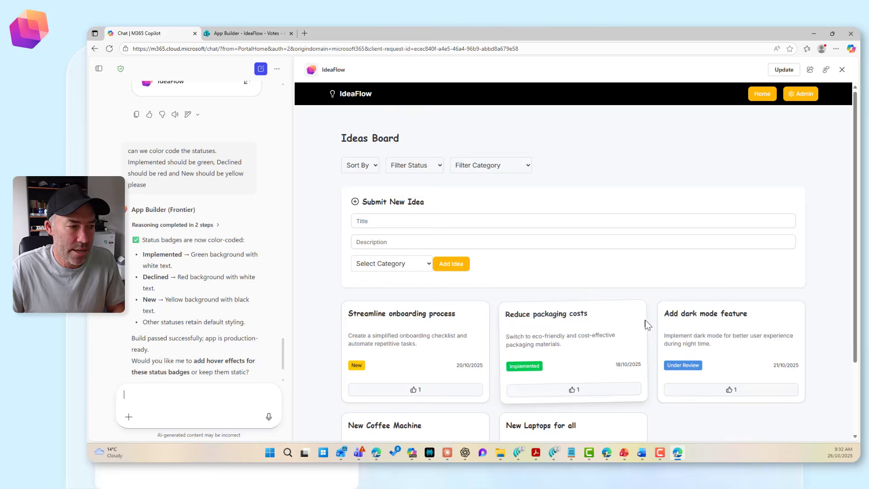
{"action": "scroll", "coordinate": [645, 319], "scroll_direction": "down", "scroll_amount": 2}
{"action": "scroll", "coordinate": [645, 320], "scroll_direction": "down", "scroll_amount": 2}
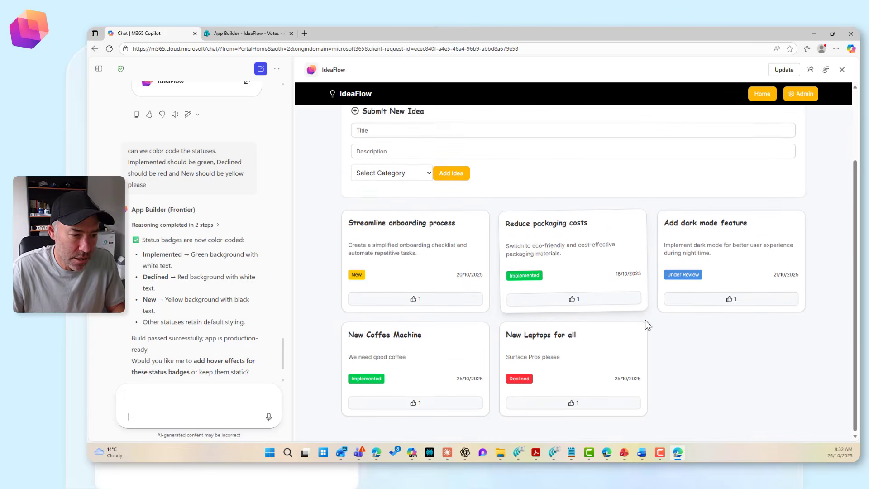